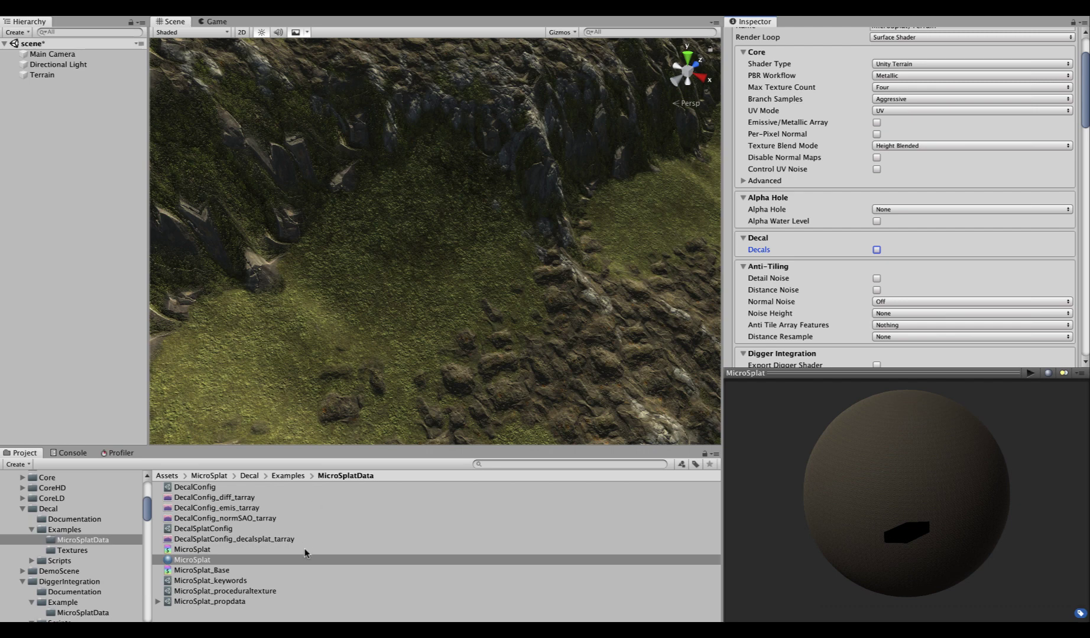
# Enable Decals on the MicroSplat material
pyautogui.click(200, 549)
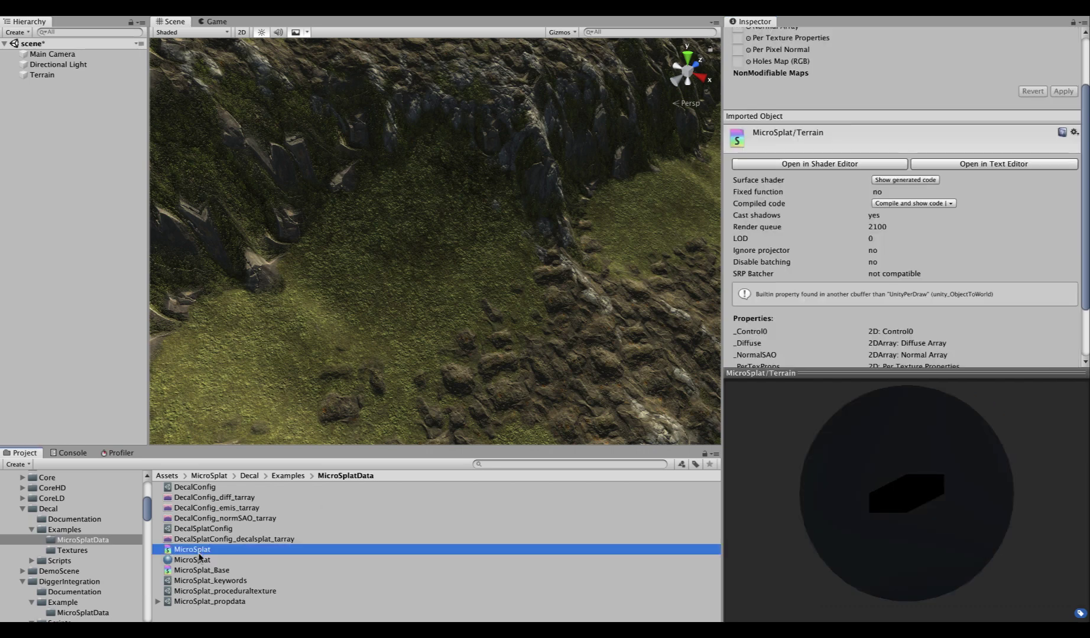
pyautogui.click(201, 559)
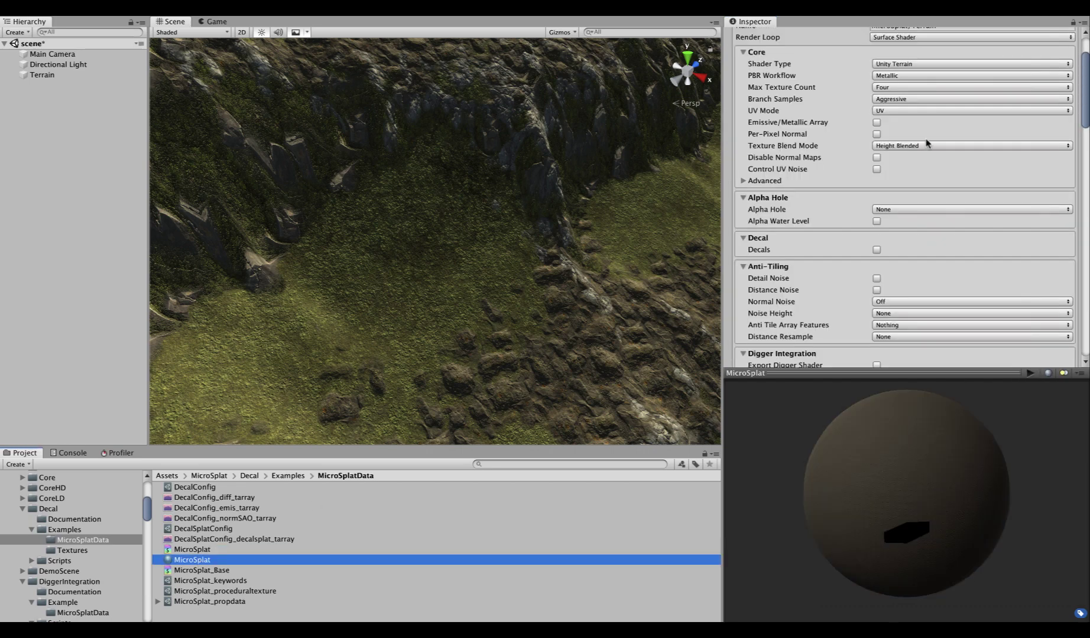
pyautogui.click(876, 249)
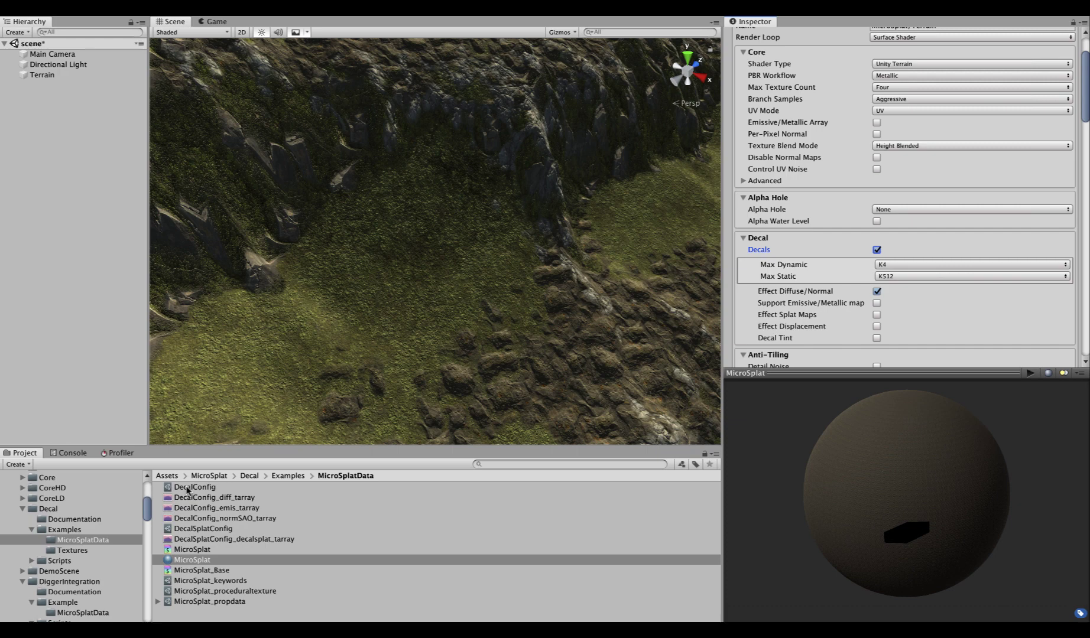
pyautogui.rightClick(349, 587)
pyautogui.moveTo(398, 352)
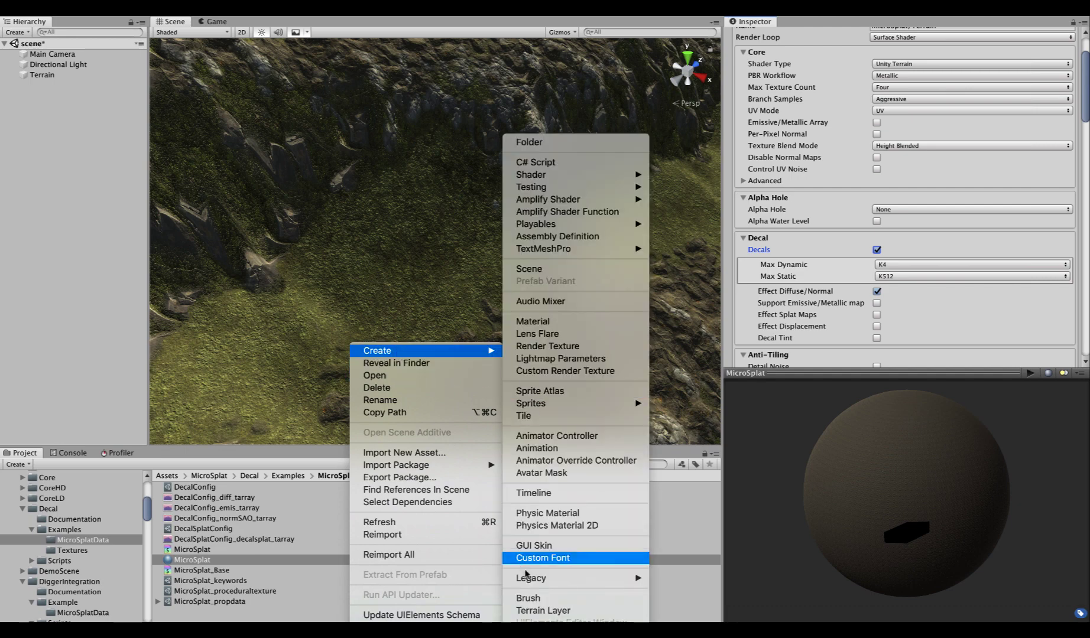
pyautogui.moveTo(561, 620)
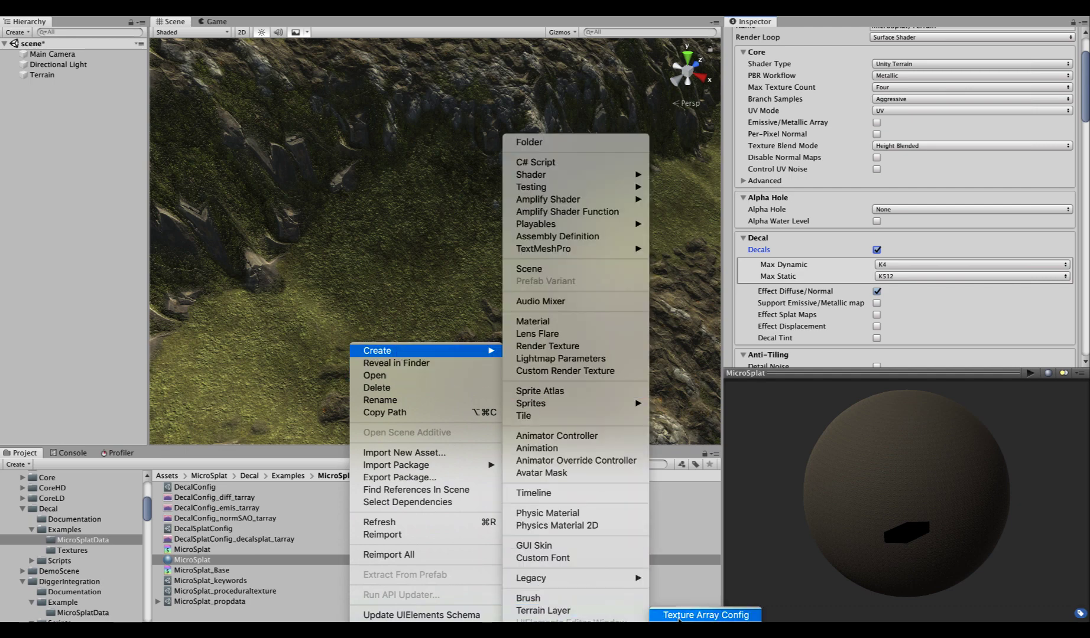
pyautogui.click(197, 500)
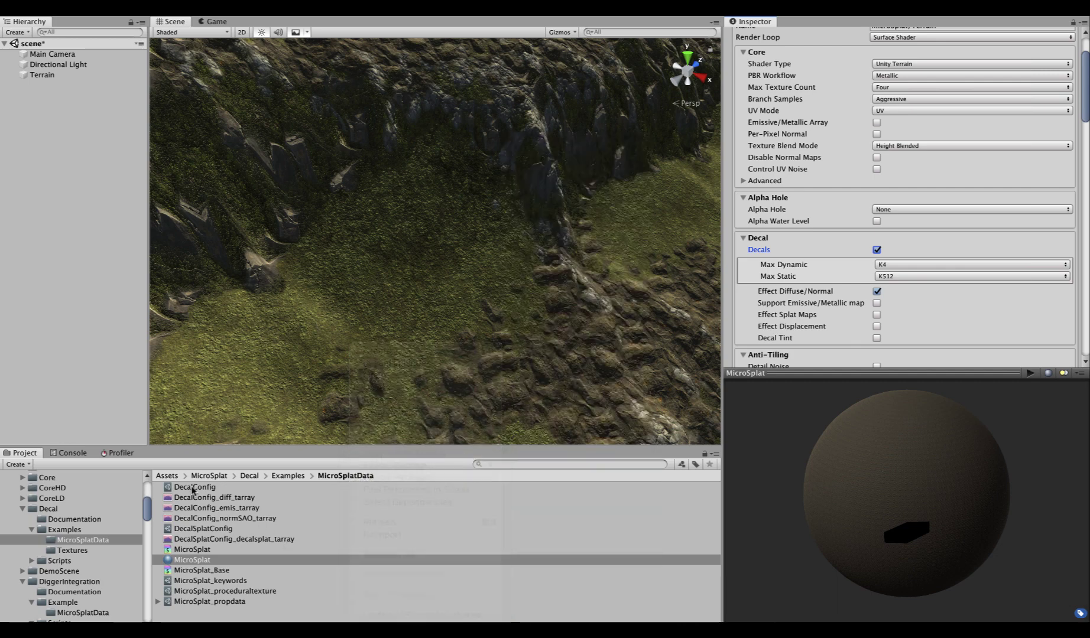
# Examine the DecalConfig asset's Texturing Mode options and its list of decal texture entries
pyautogui.click(195, 487)
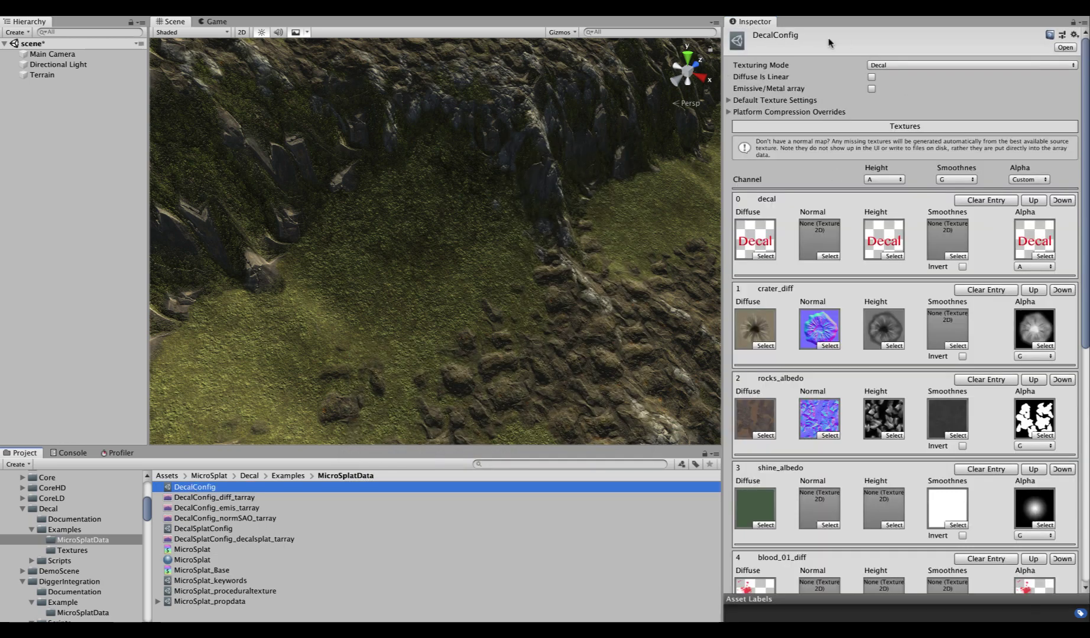
pyautogui.click(884, 65)
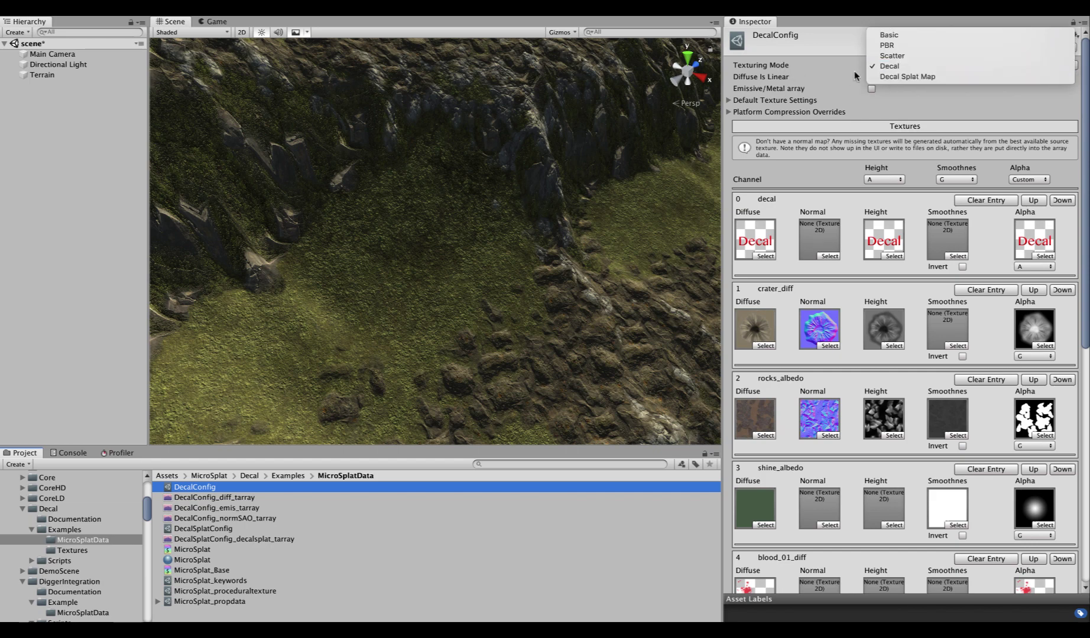
pyautogui.click(786, 65)
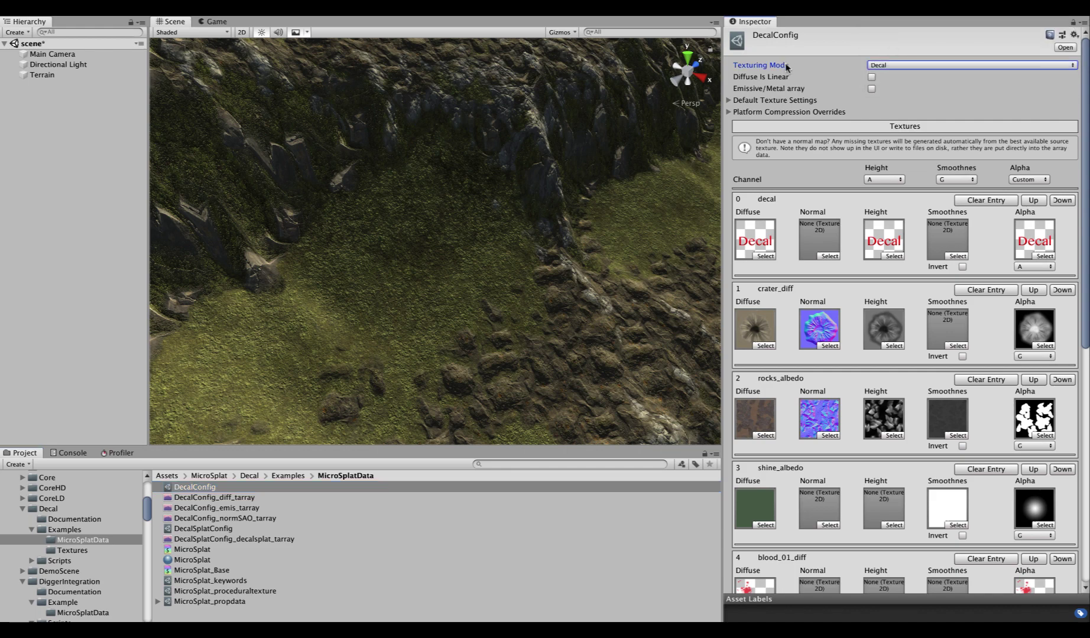
pyautogui.scroll(-10, 819, 342)
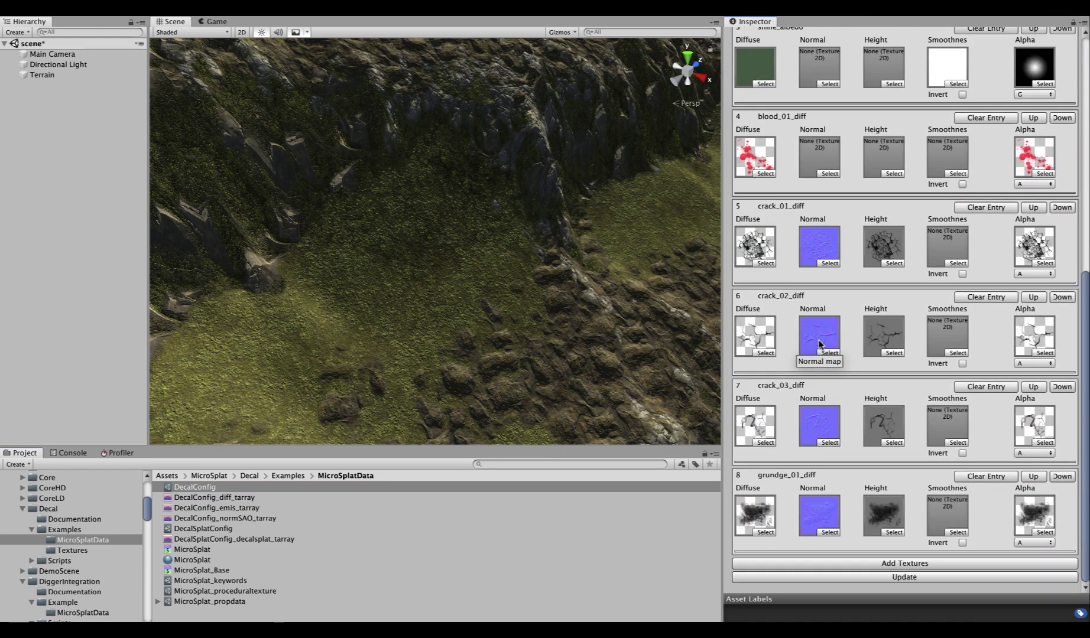
pyautogui.scroll(10, 819, 343)
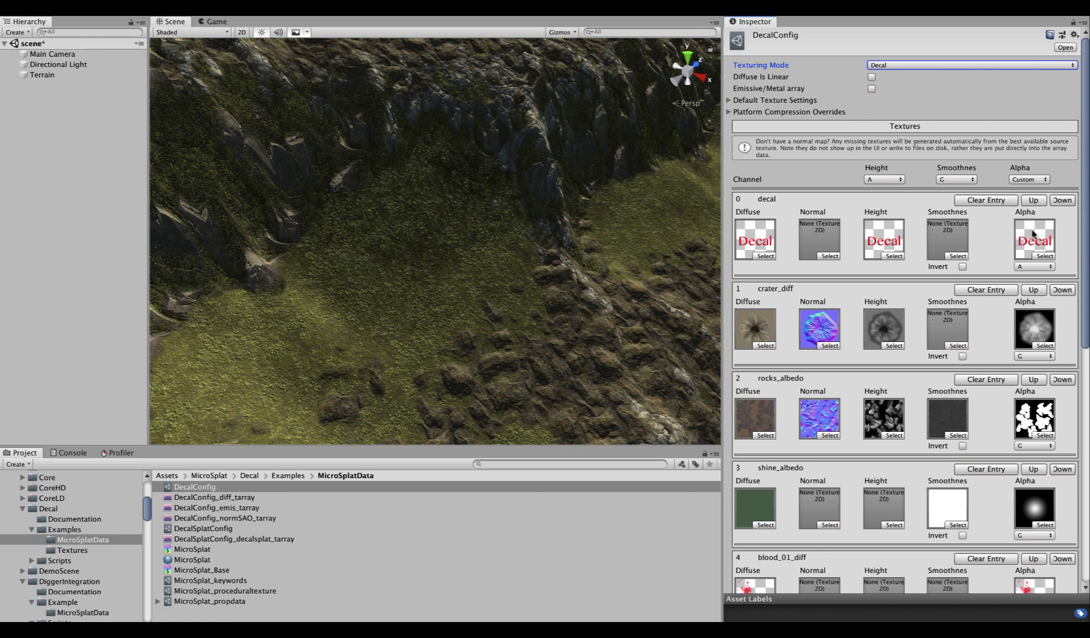
pyautogui.scroll(-10, 797, 407)
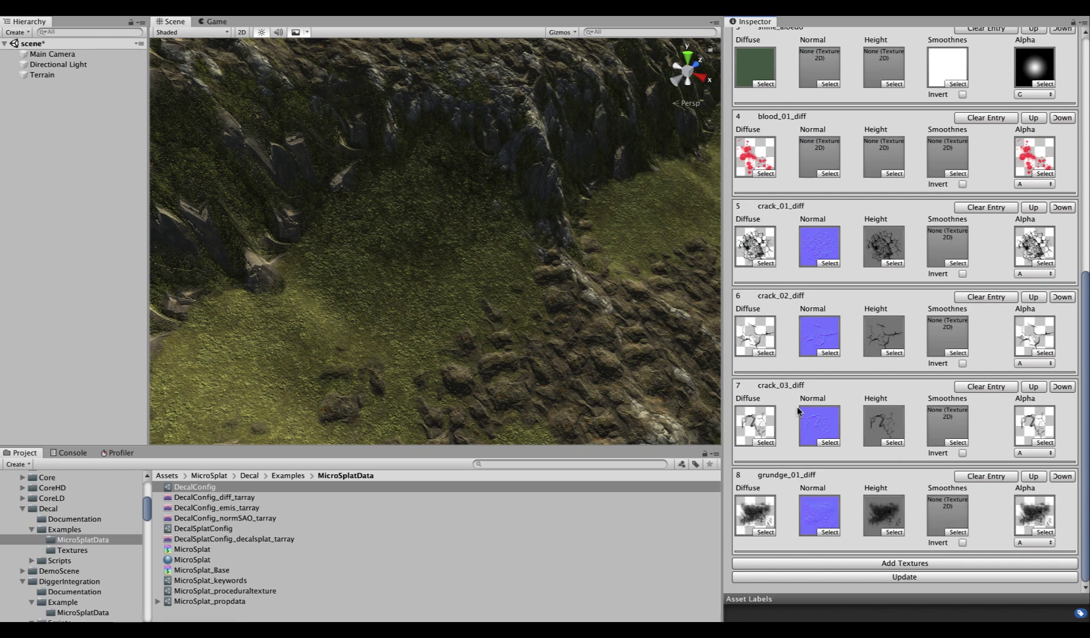
pyautogui.scroll(10, 796, 407)
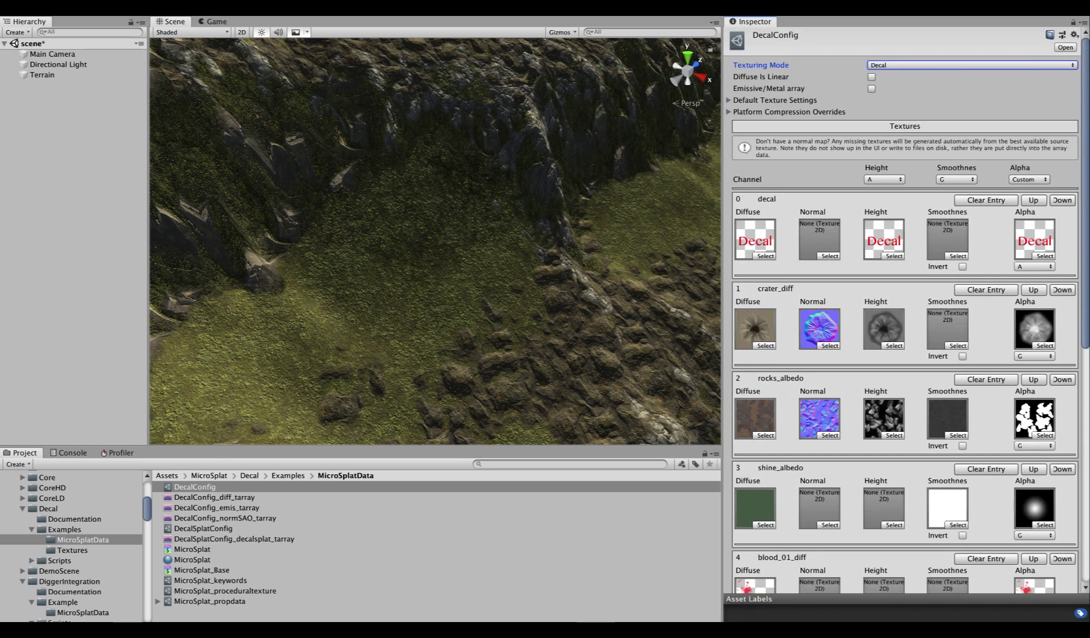
# Create a MicroSplat decal object, align it with the current scene view and frame it
pyautogui.click(387, 8)
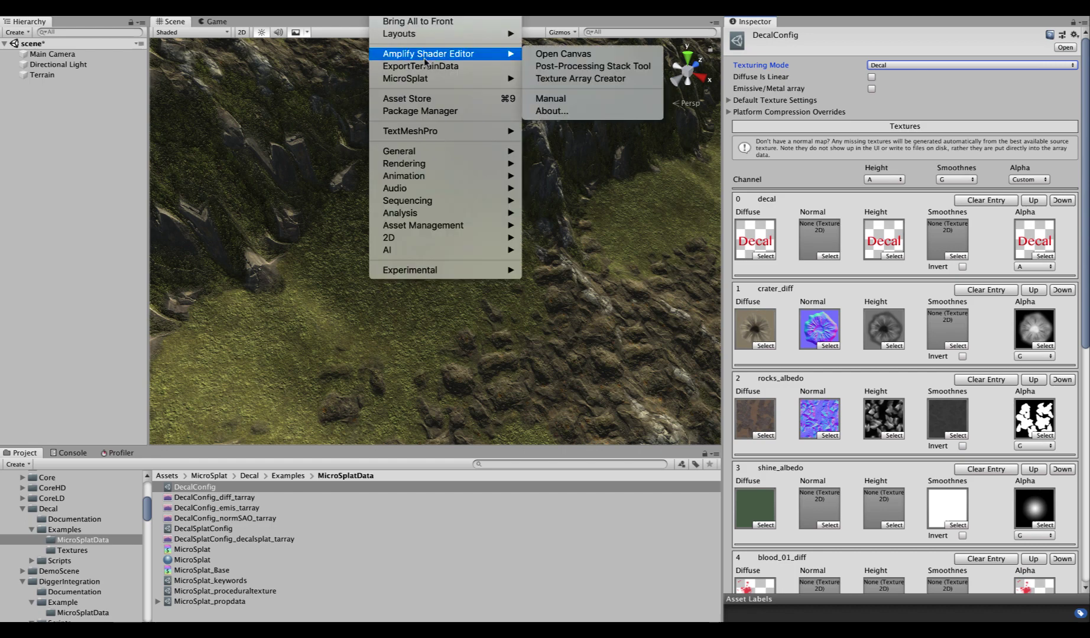
pyautogui.moveTo(469, 82)
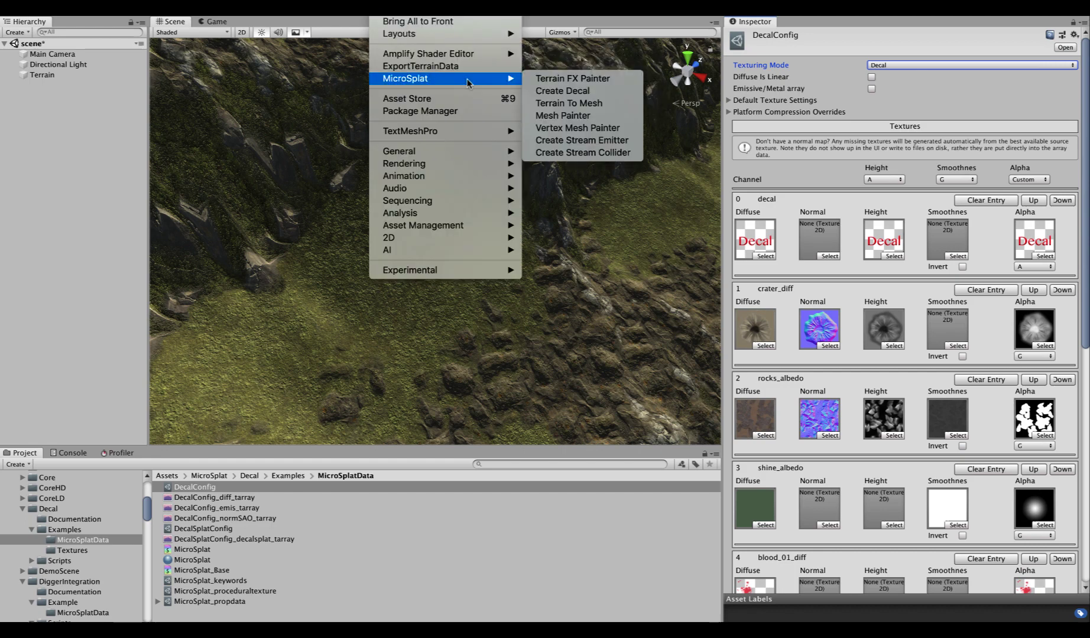
pyautogui.click(564, 92)
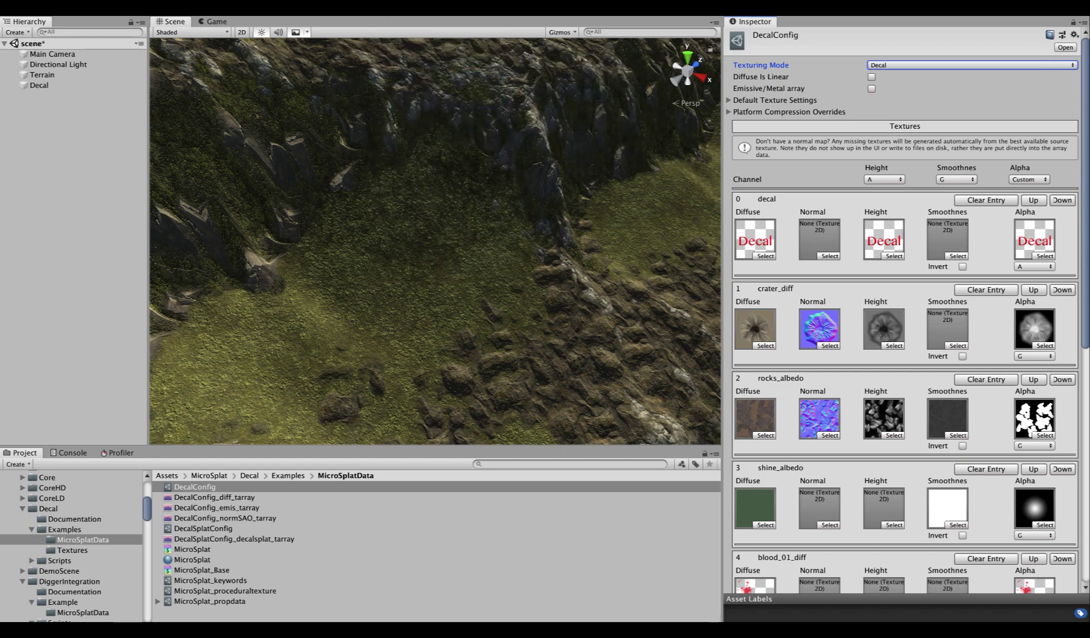
pyautogui.click(39, 86)
pyautogui.click(177, 7)
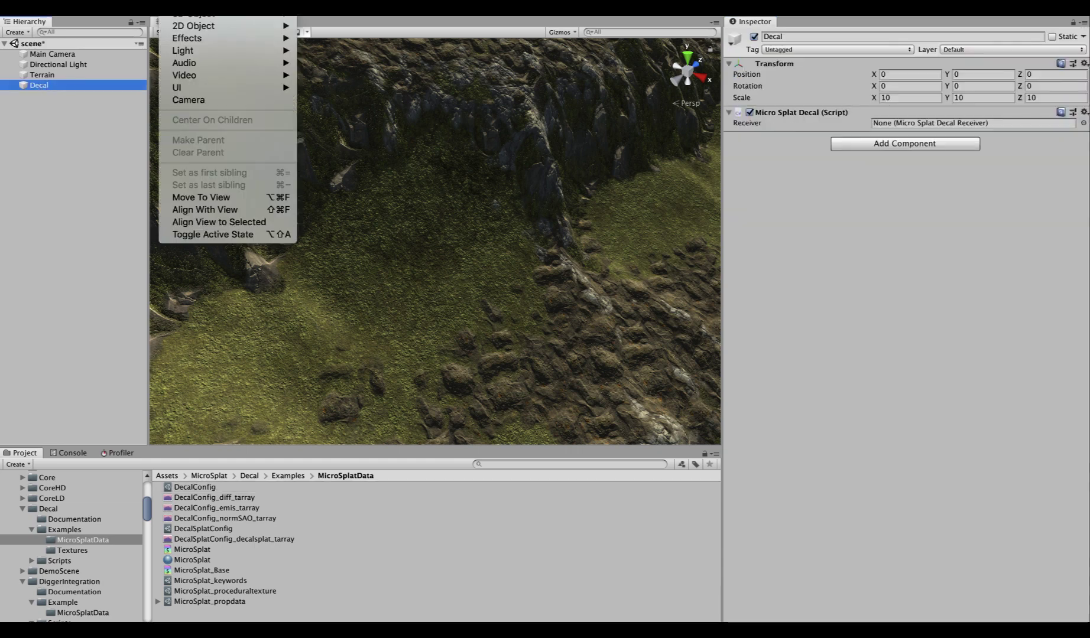
pyautogui.click(214, 211)
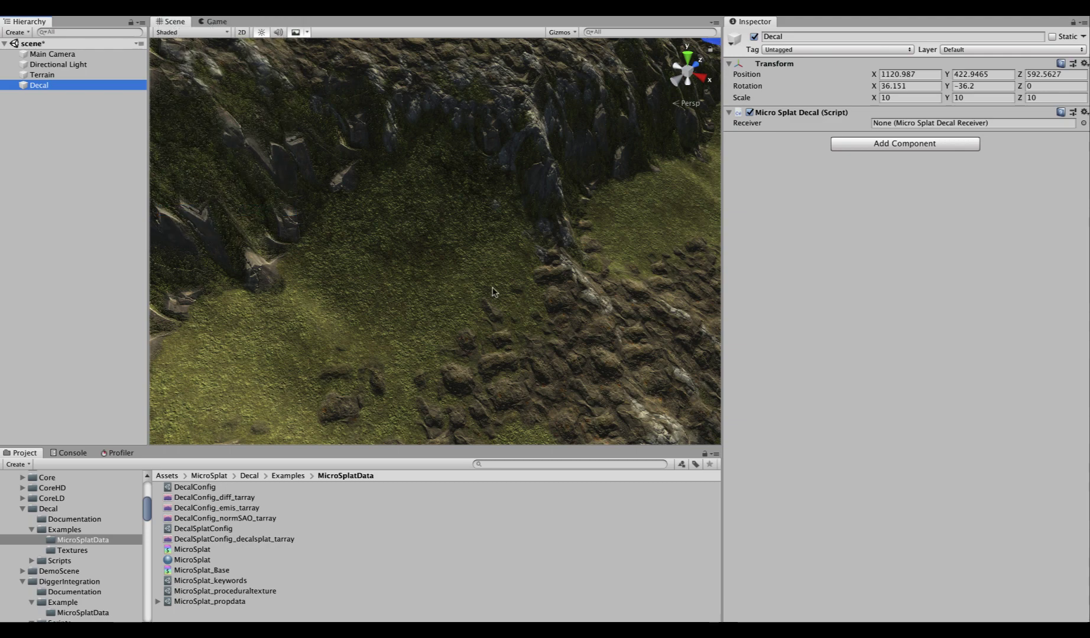
pyautogui.press('f')
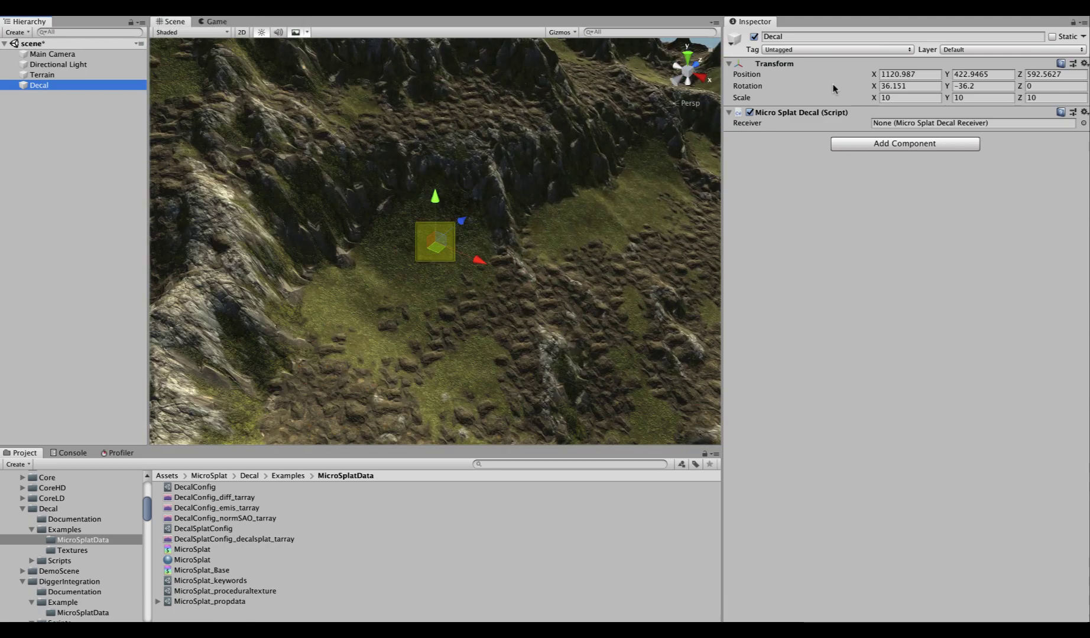
# Set the Decal object's rotation to 0 on the X, Y and Z axes
pyautogui.click(910, 75)
pyautogui.click(915, 87)
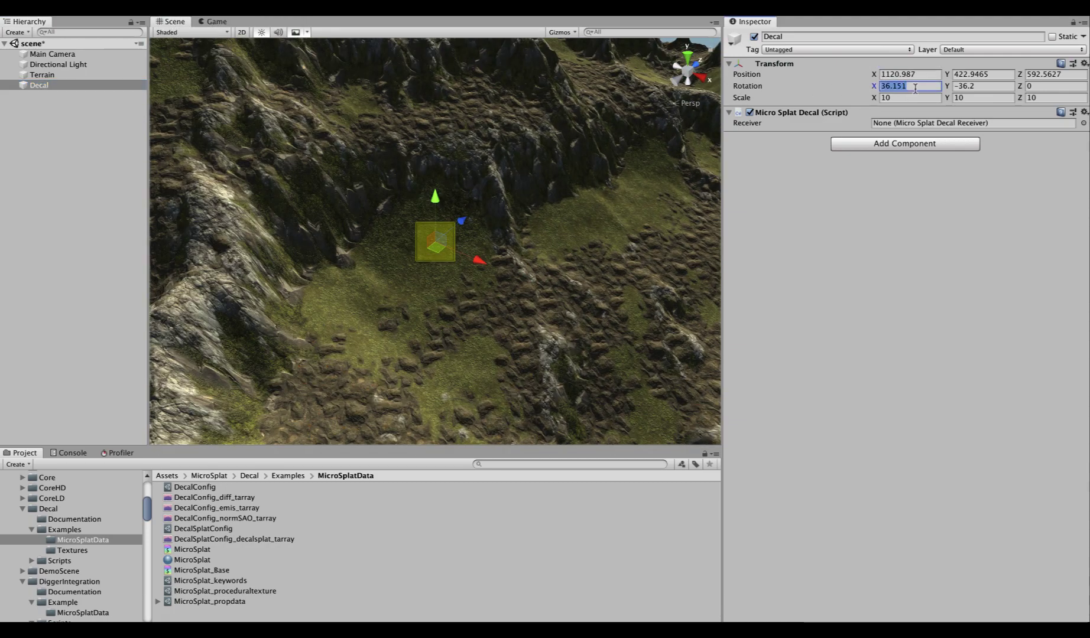
pyautogui.write('0')
pyautogui.press('Tab')
pyautogui.write('0')
pyautogui.press('Tab')
pyautogui.write('0')
pyautogui.press('Tab')
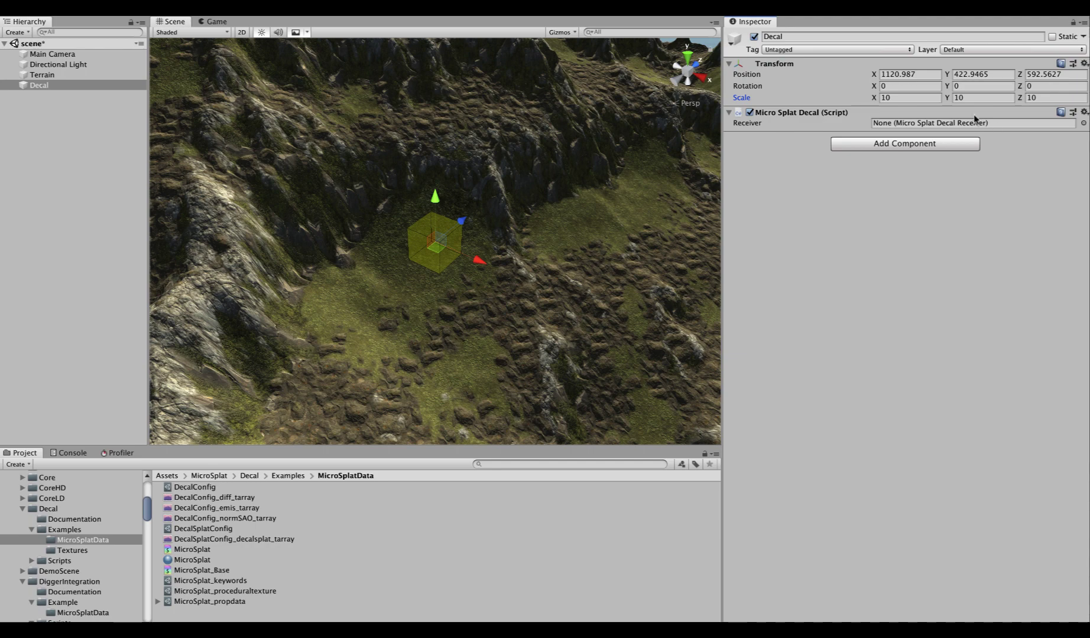
# Add a Micro Splat Decal Receiver component to the Terrain object
pyautogui.click(74, 76)
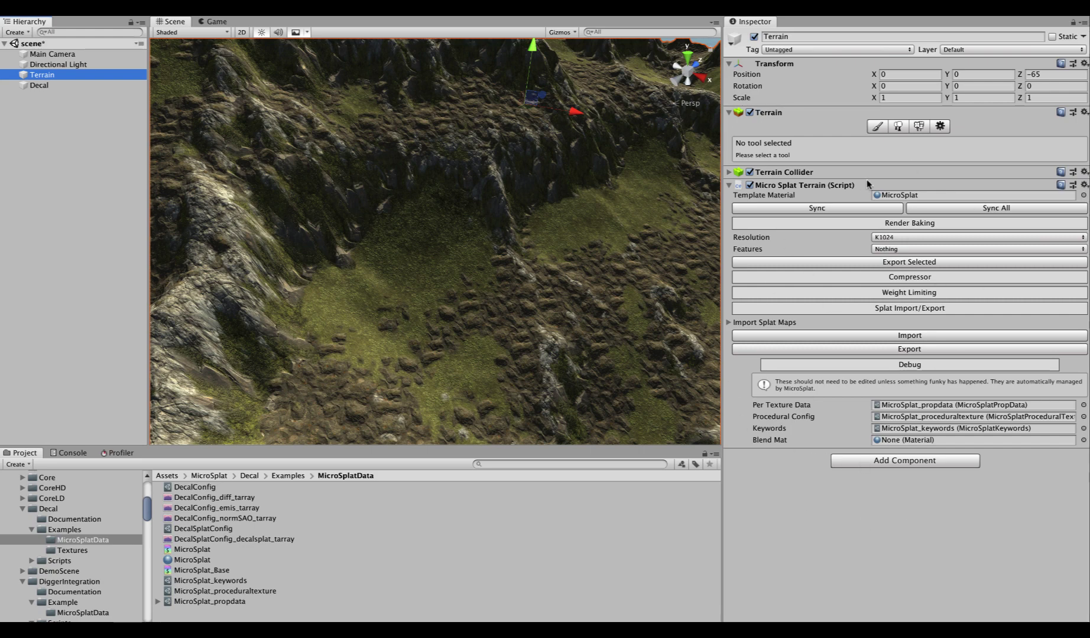
pyautogui.click(885, 462)
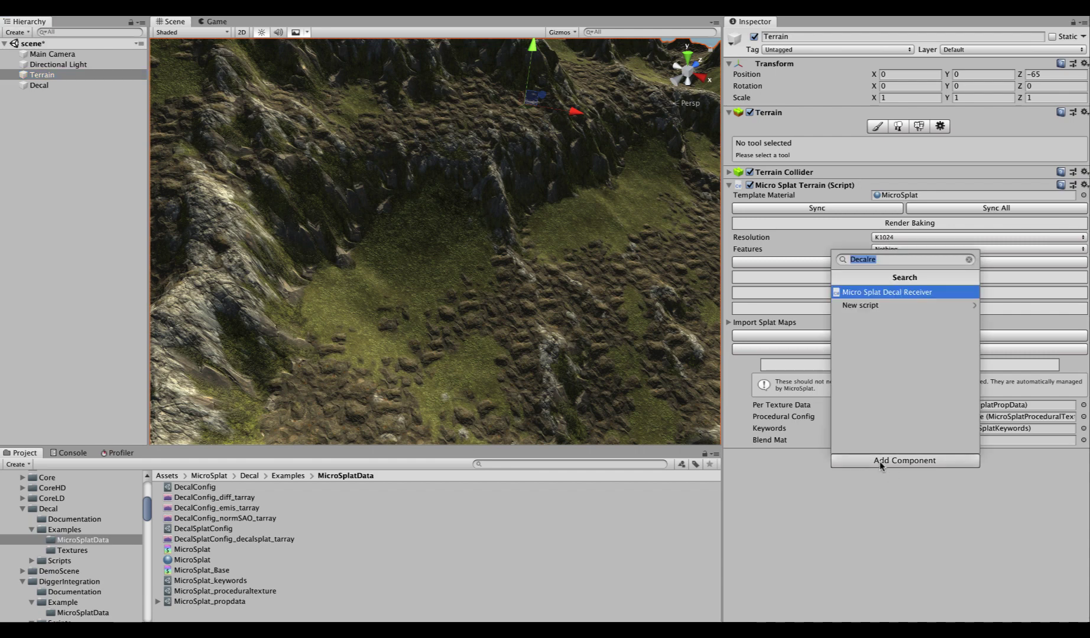
pyautogui.click(868, 292)
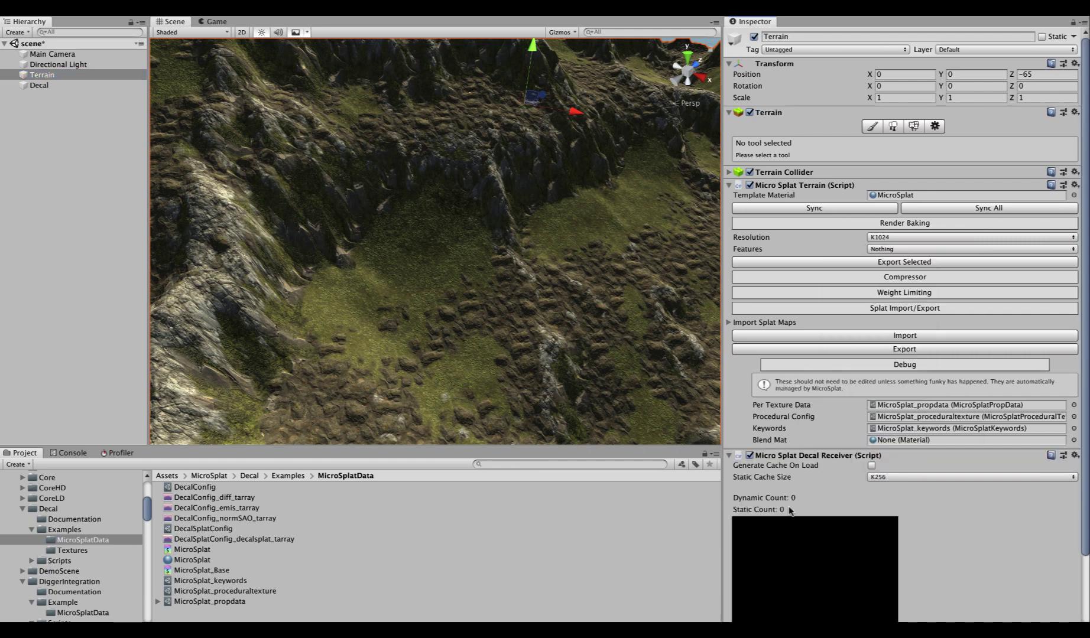
pyautogui.scroll(-4, 810, 514)
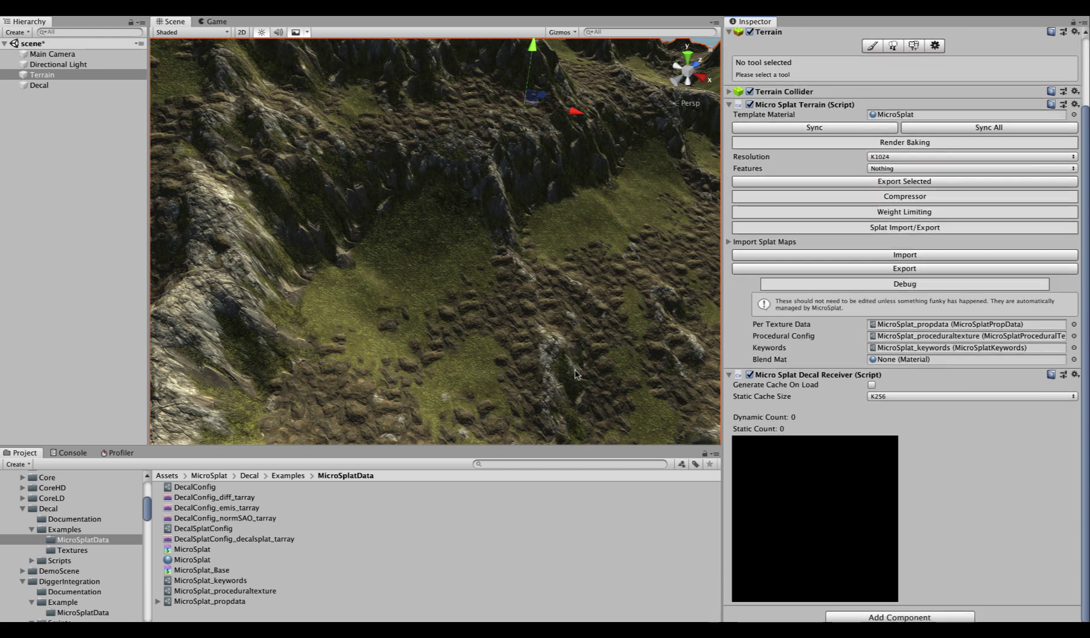
# Assign the Terrain as the Receiver of the Decal object's Micro Splat Decal component
pyautogui.click(37, 86)
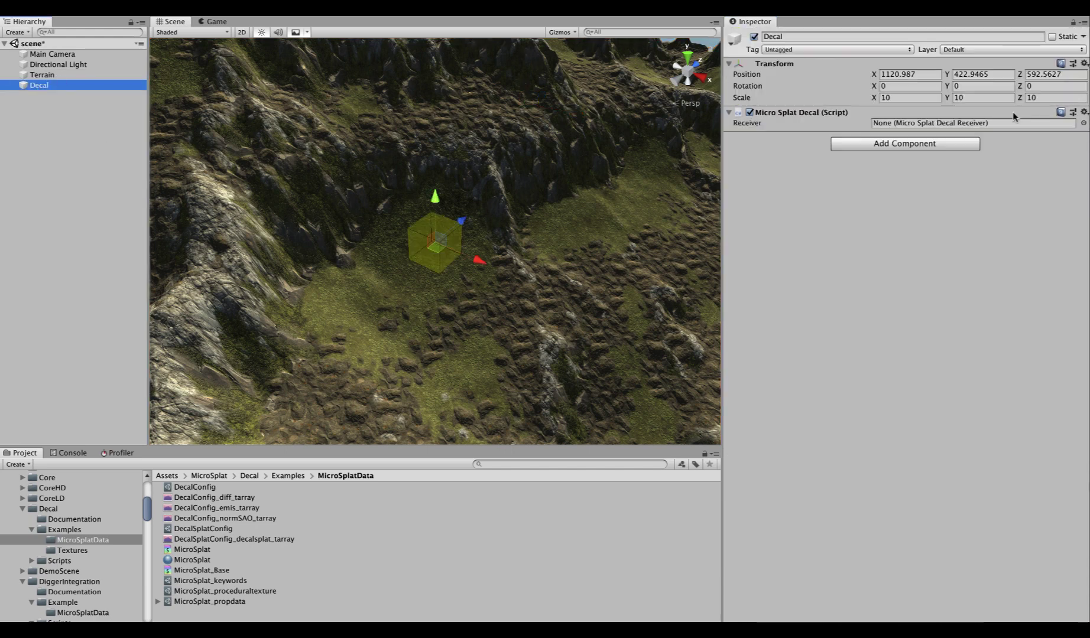
pyautogui.click(1082, 123)
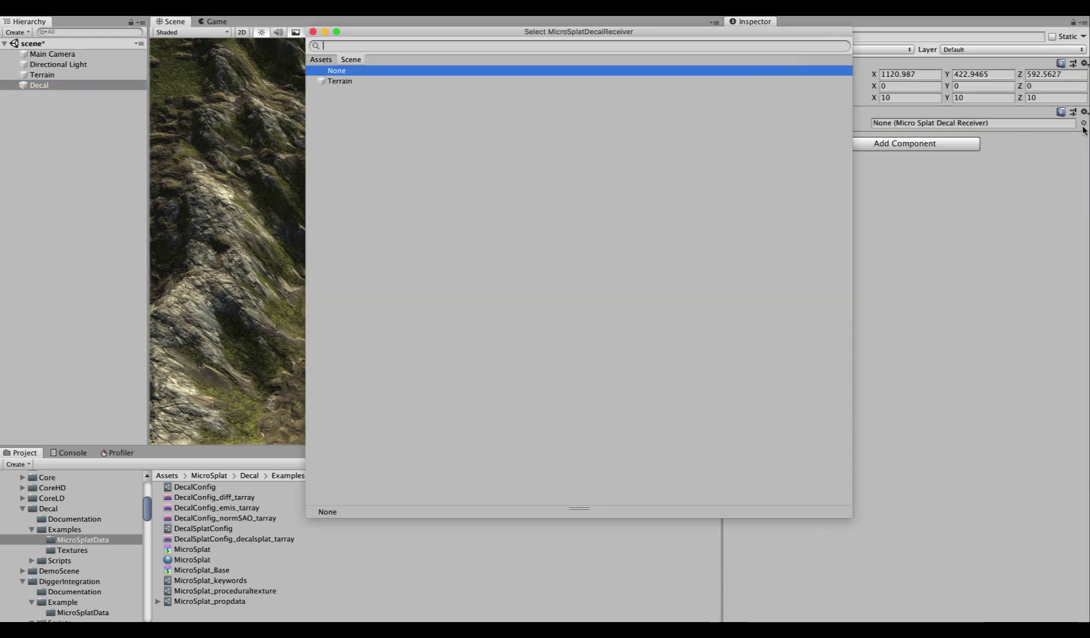
pyautogui.doubleClick(357, 80)
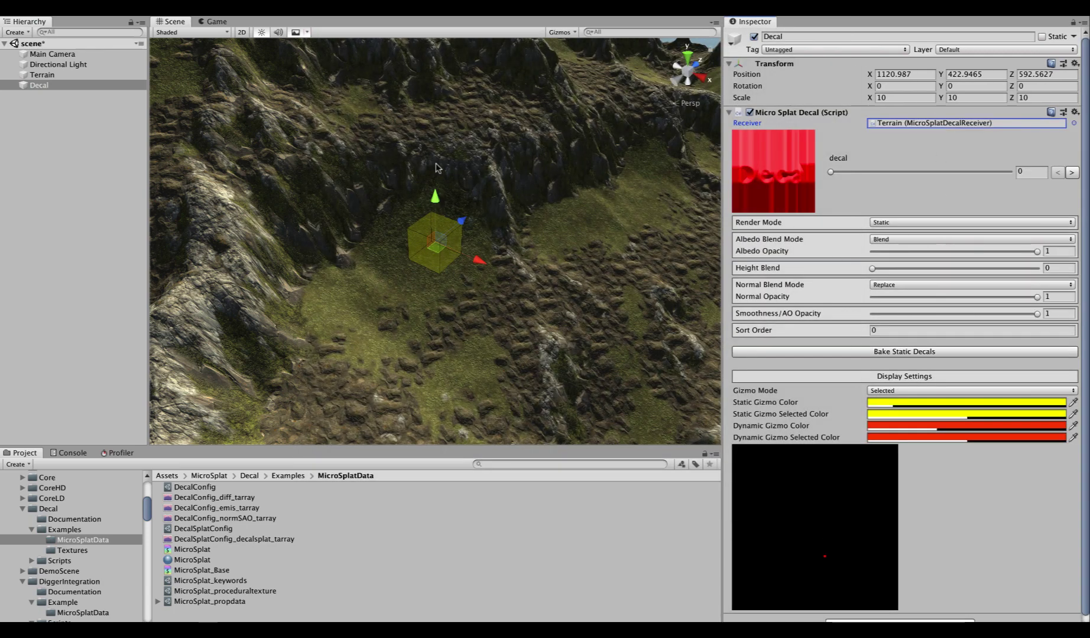
# Lower the decal to a Y position of about 350 and set its scale to 50 on all three axes
pyautogui.moveTo(435, 197); pyautogui.dragTo(457, 395)
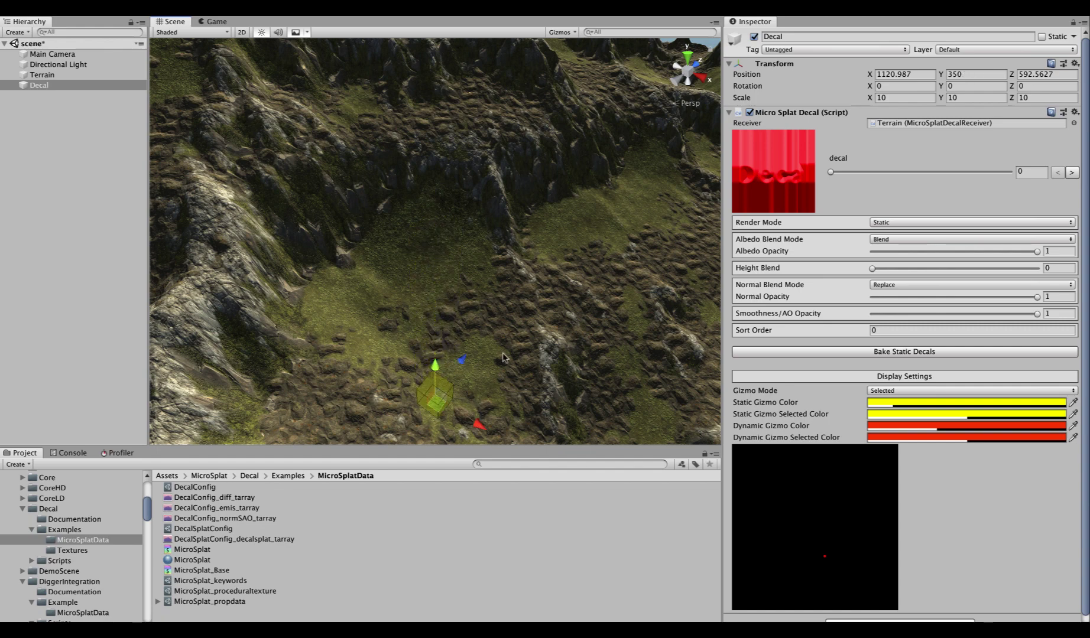
pyautogui.click(910, 98)
pyautogui.write('50')
pyautogui.press('Tab')
pyautogui.write('50')
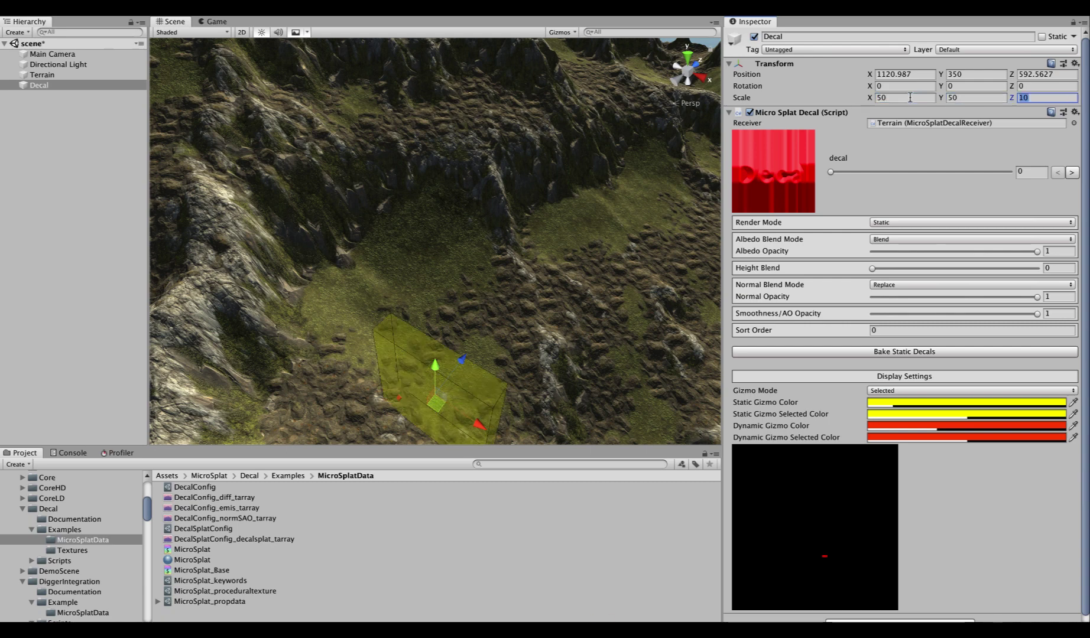
pyautogui.press('Tab')
pyautogui.write('50')
# Move the decal onto the terrain surface, to a Y position of about 331.6 and a Z position of about 596.6
pyautogui.moveTo(576, 139); pyautogui.dragTo(666, 163, button='right')
pyautogui.moveTo(488, 166); pyautogui.dragTo(495, 199)
pyautogui.moveTo(495, 199); pyautogui.dragTo(348, 227, button='right')
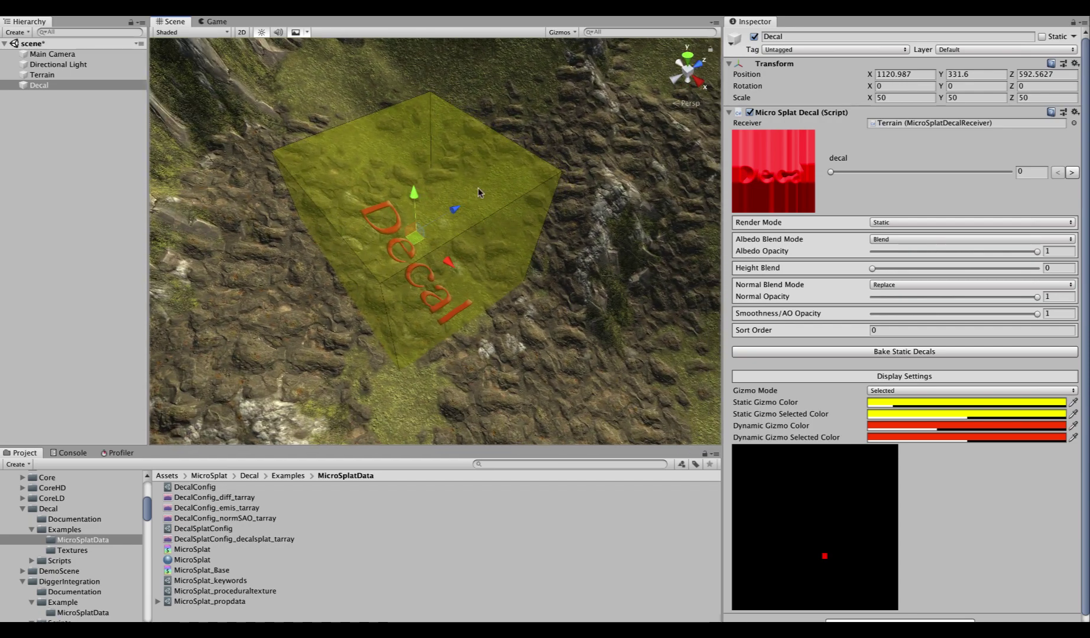
pyautogui.moveTo(416, 233); pyautogui.dragTo(455, 211)
pyautogui.moveTo(629, 180); pyautogui.dragTo(540, 338)
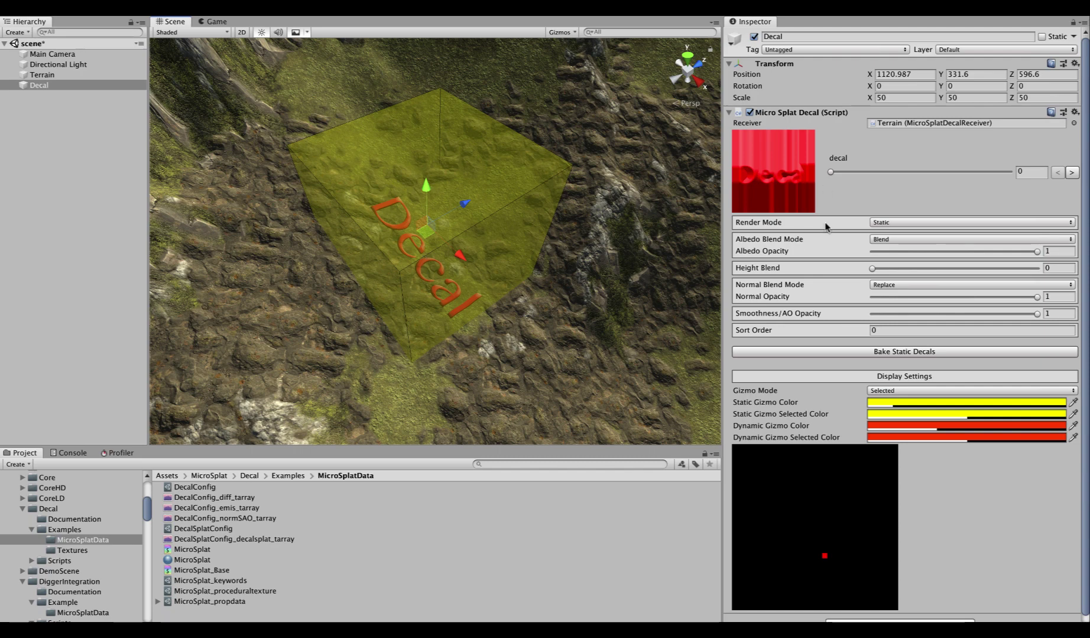
# Switch the decal's texture to entry 5, crack_01_diff
pyautogui.click(839, 173)
pyautogui.moveTo(839, 173); pyautogui.dragTo(945, 169)
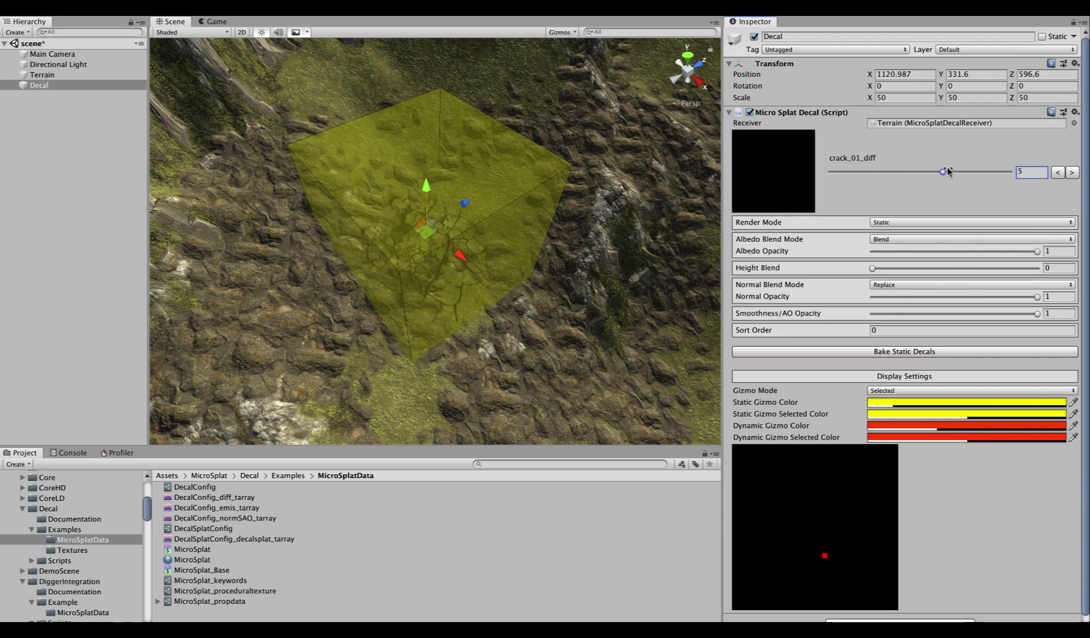
pyautogui.scroll(10, 408, 276)
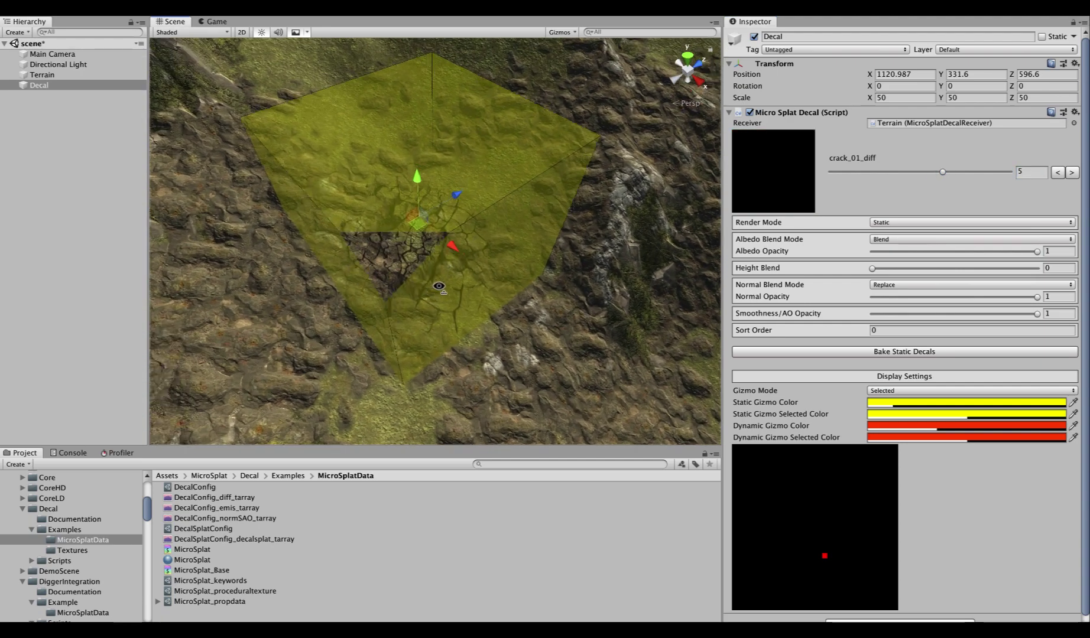
# Rotate the decal about its X axis to a rotation of about -1.279
pyautogui.keyDown('alt'); pyautogui.moveTo(408, 276); pyautogui.dragTo(294, 271); pyautogui.keyUp('alt')
pyautogui.press('e')
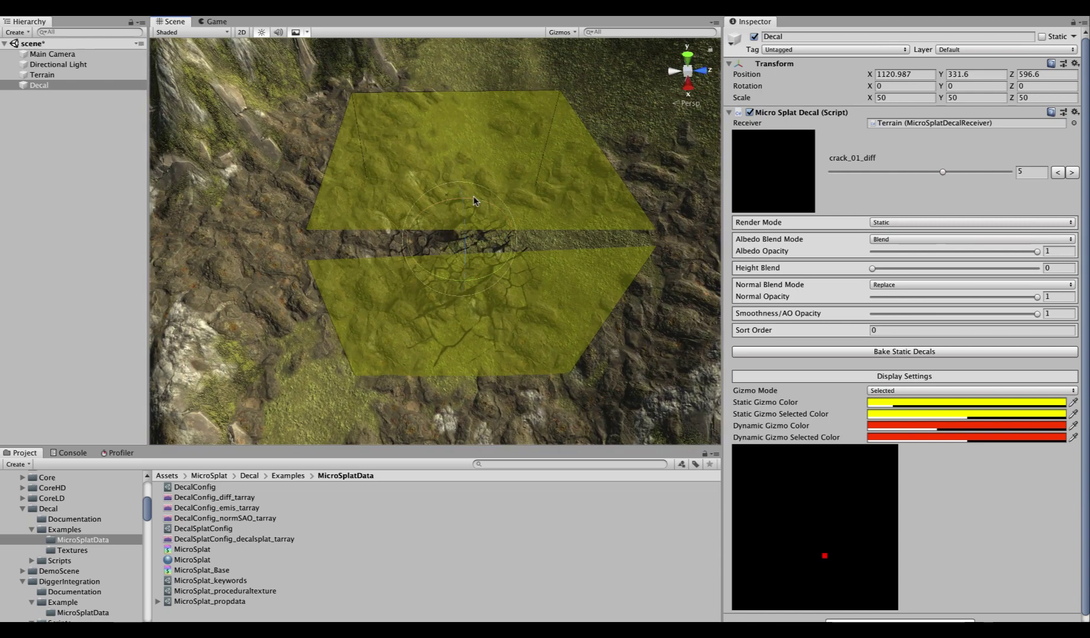
pyautogui.moveTo(474, 201); pyautogui.dragTo(432, 202)
pyautogui.moveTo(342, 218); pyautogui.dragTo(449, 242)
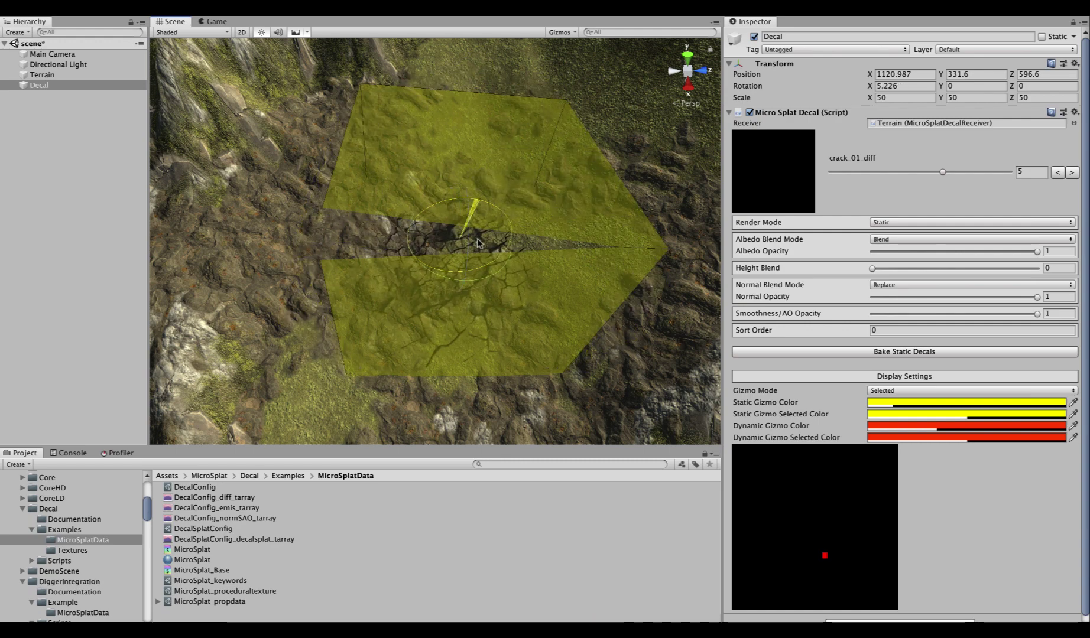
pyautogui.keyDown('alt'); pyautogui.moveTo(450, 314); pyautogui.dragTo(462, 285); pyautogui.keyUp('alt')
pyautogui.doubleClick(50, 85)
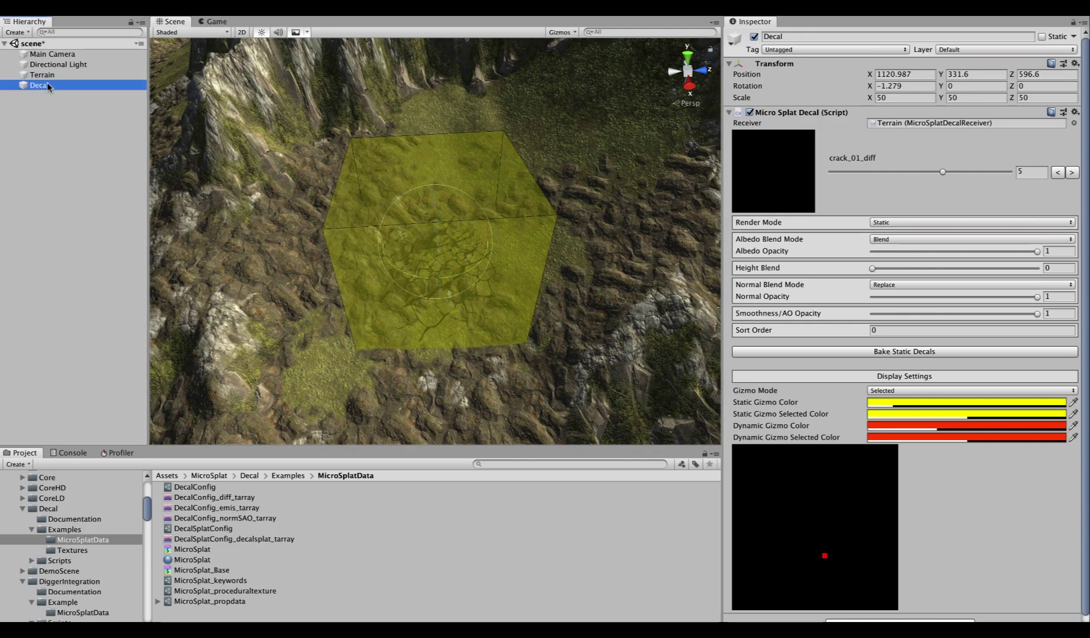
pyautogui.keyDown('alt'); pyautogui.moveTo(387, 251); pyautogui.dragTo(424, 297); pyautogui.keyUp('alt')
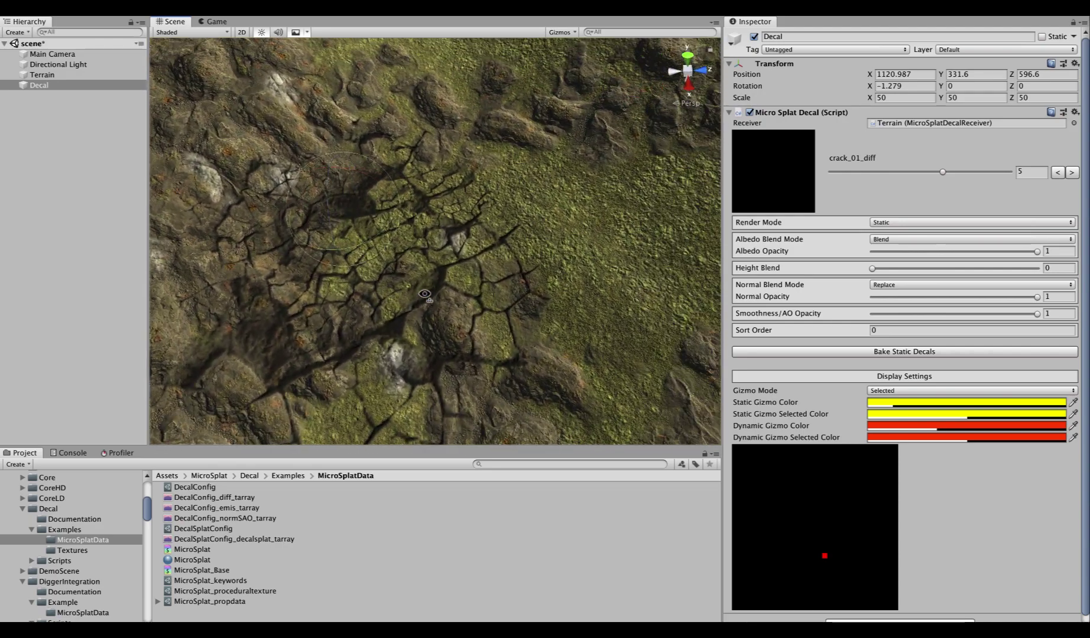
# Try the Multiply 2X albedo blend mode on the decal and return it to Blend
pyautogui.click(885, 241)
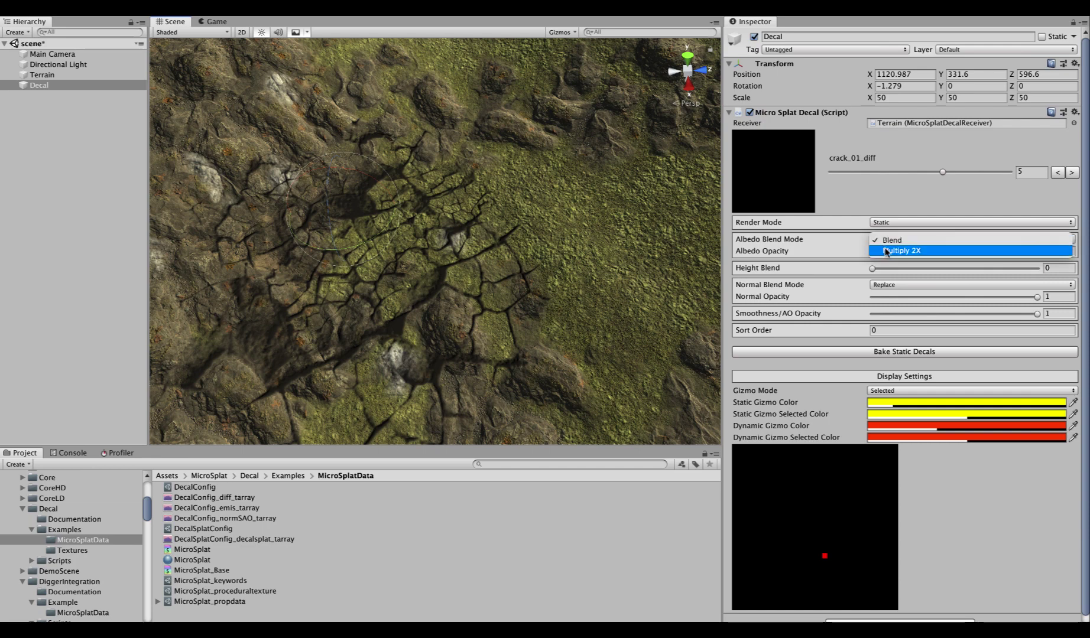
pyautogui.click(886, 250)
pyautogui.click(885, 241)
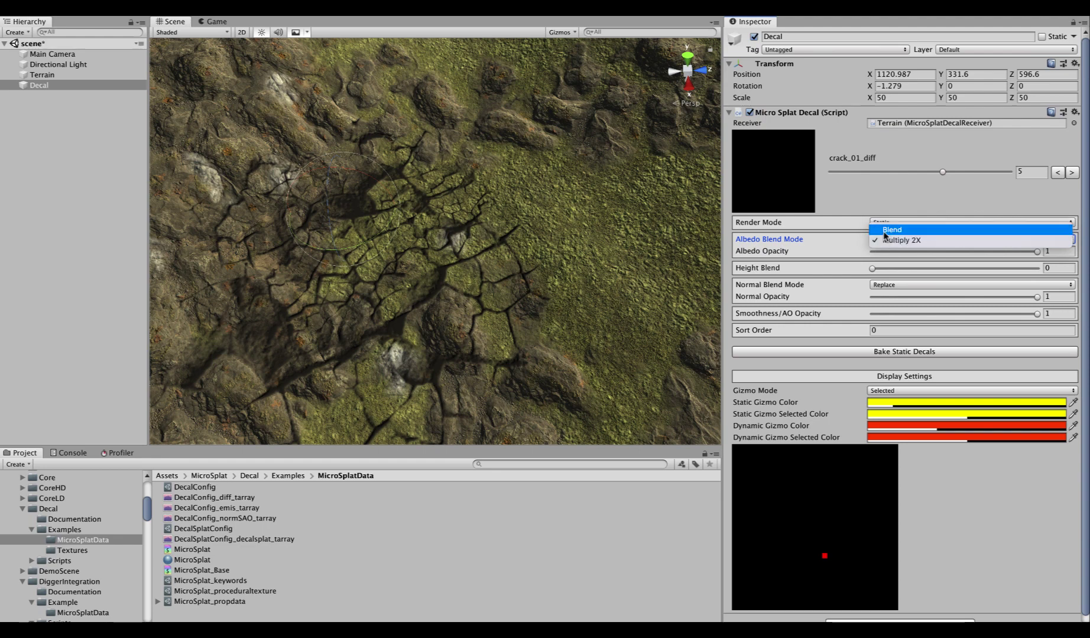
pyautogui.click(890, 230)
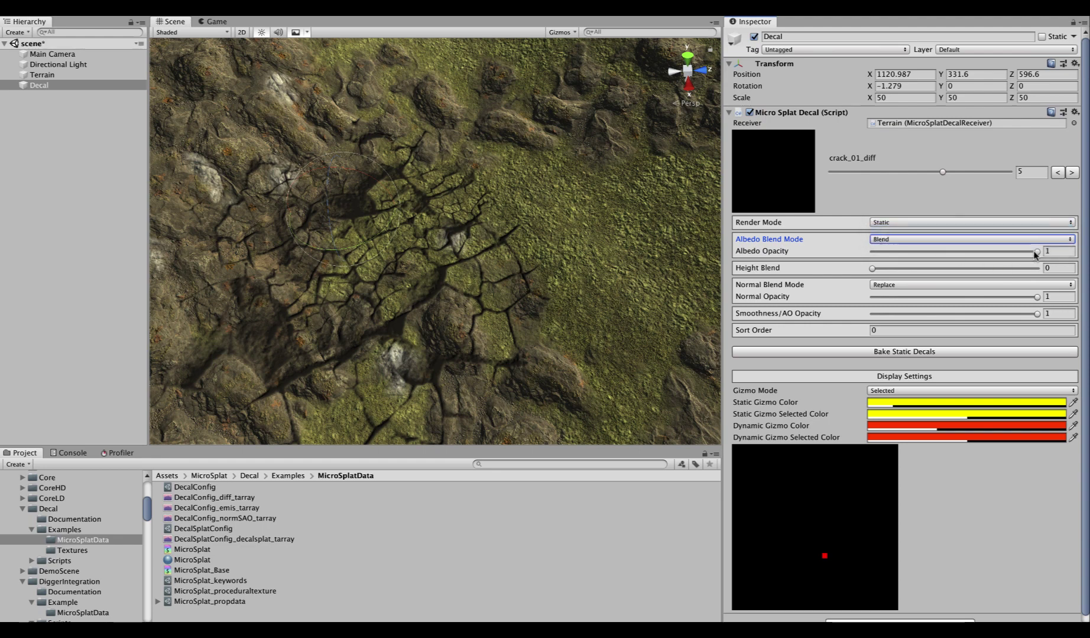
# Try out the decal's Albedo Opacity and Normal Opacity, leaving both at 1 and Normal Blend Mode on Replace
pyautogui.moveTo(1036, 252)
pyautogui.mouseDown()
pyautogui.moveTo(843, 246)
pyautogui.moveTo(1036, 252)
pyautogui.mouseUp()
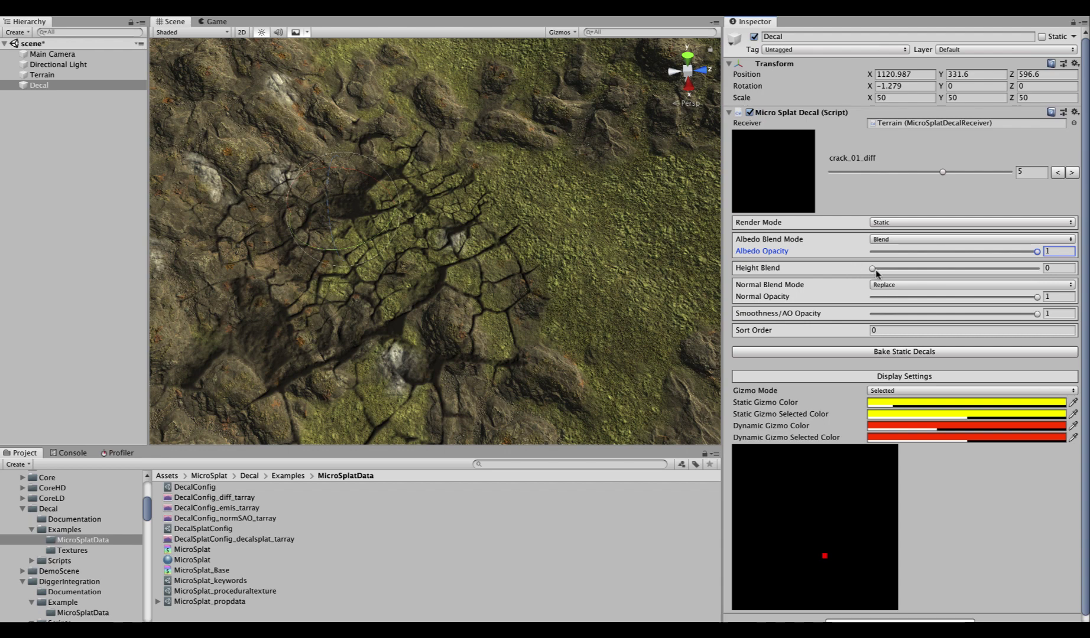
pyautogui.click(887, 288)
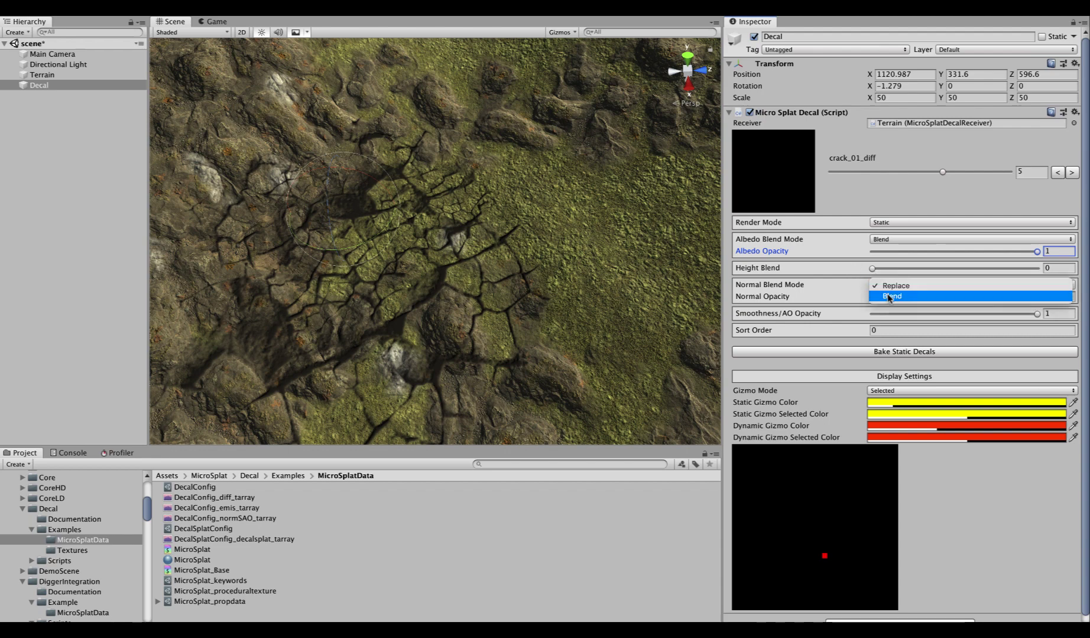
pyautogui.click(889, 288)
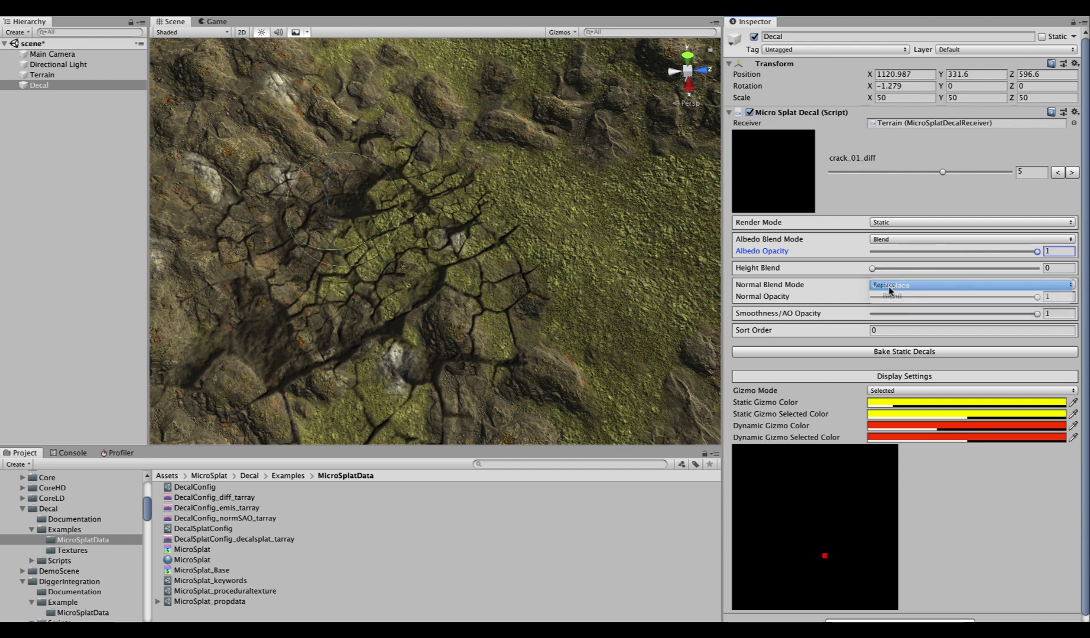
pyautogui.moveTo(1037, 298); pyautogui.dragTo(1087, 314)
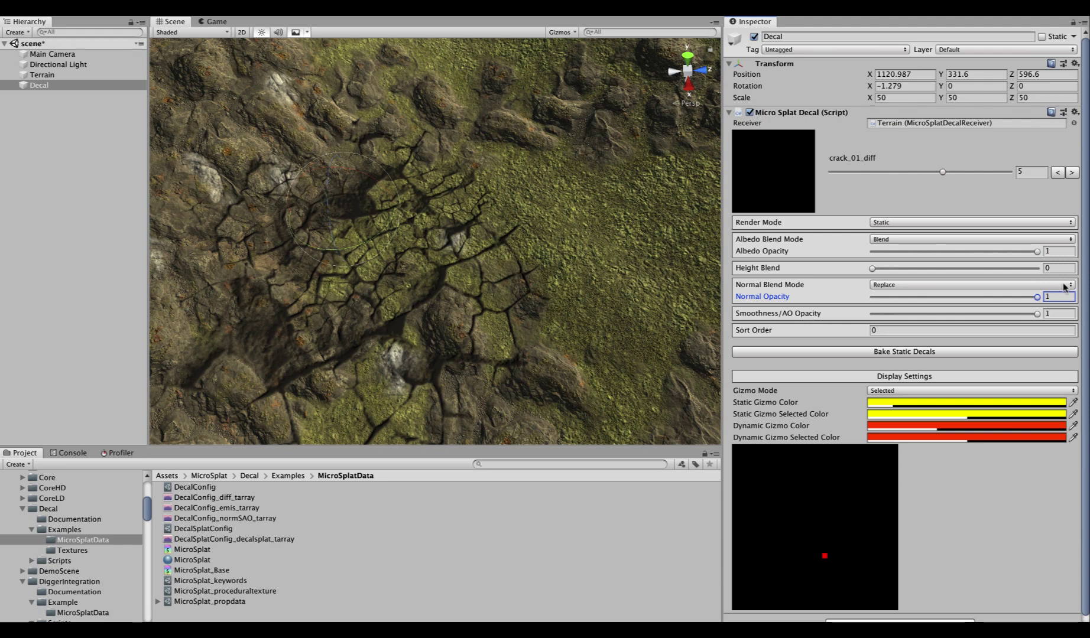
# Set the decal's Albedo Opacity to 0 and try Normal Blend Mode Blend with Normal Opacity at 1
pyautogui.moveTo(1038, 251); pyautogui.dragTo(812, 262)
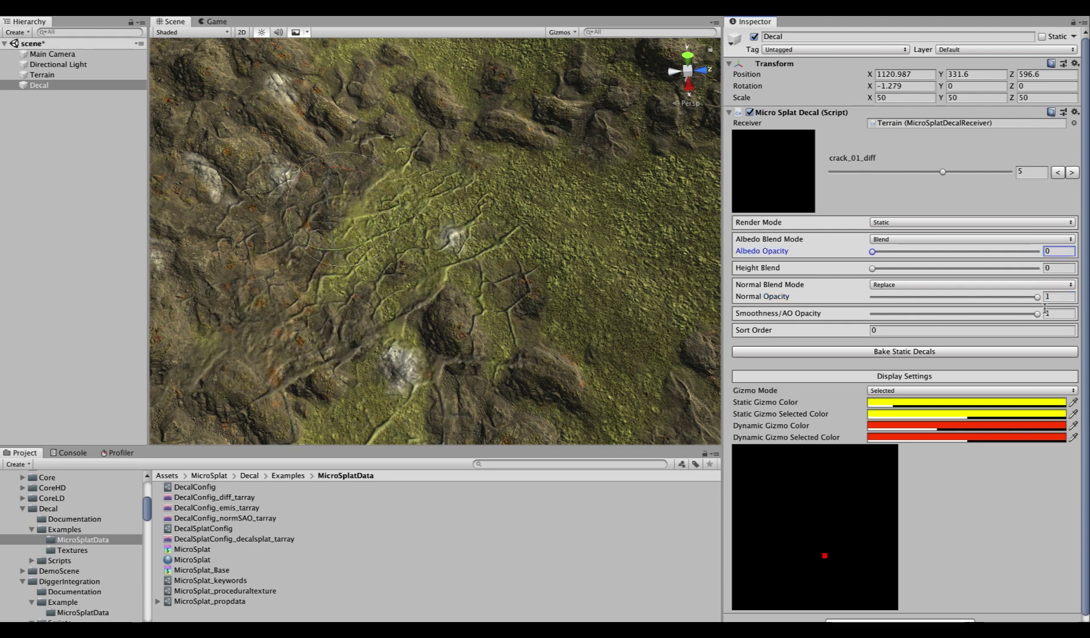
pyautogui.moveTo(1036, 302)
pyautogui.mouseDown()
pyautogui.moveTo(821, 309)
pyautogui.moveTo(1039, 302)
pyautogui.mouseUp()
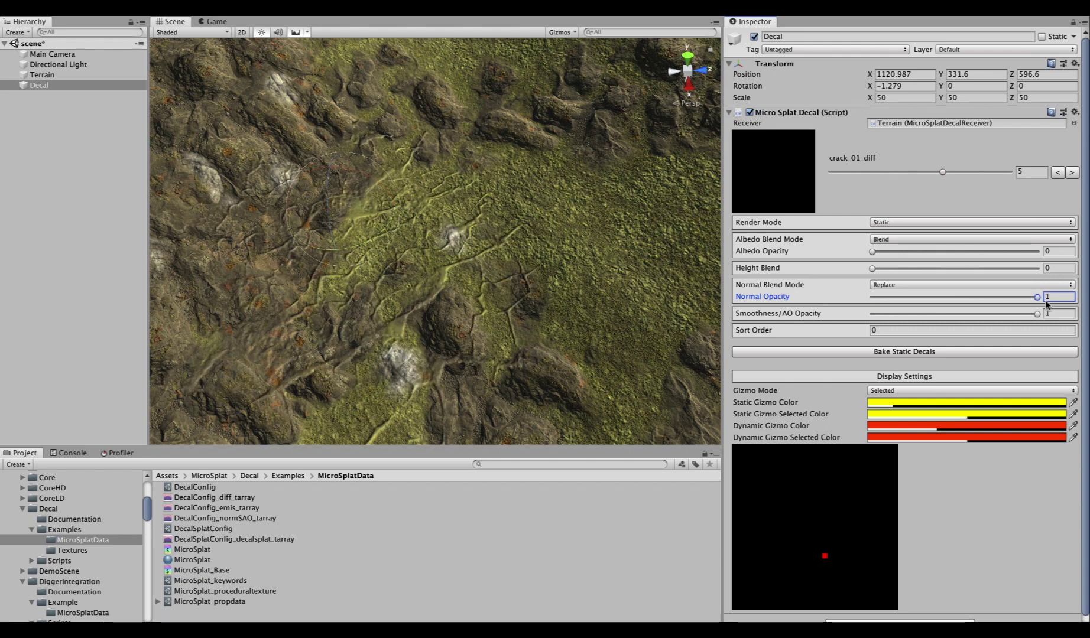
pyautogui.click(889, 287)
pyautogui.click(891, 299)
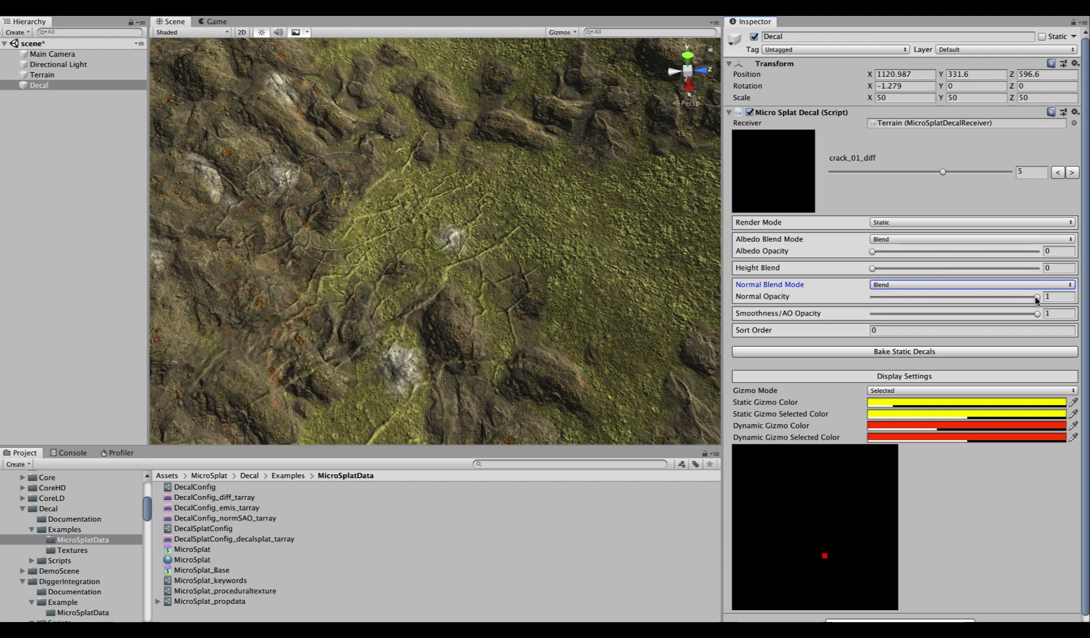
pyautogui.moveTo(1035, 298); pyautogui.dragTo(1065, 299)
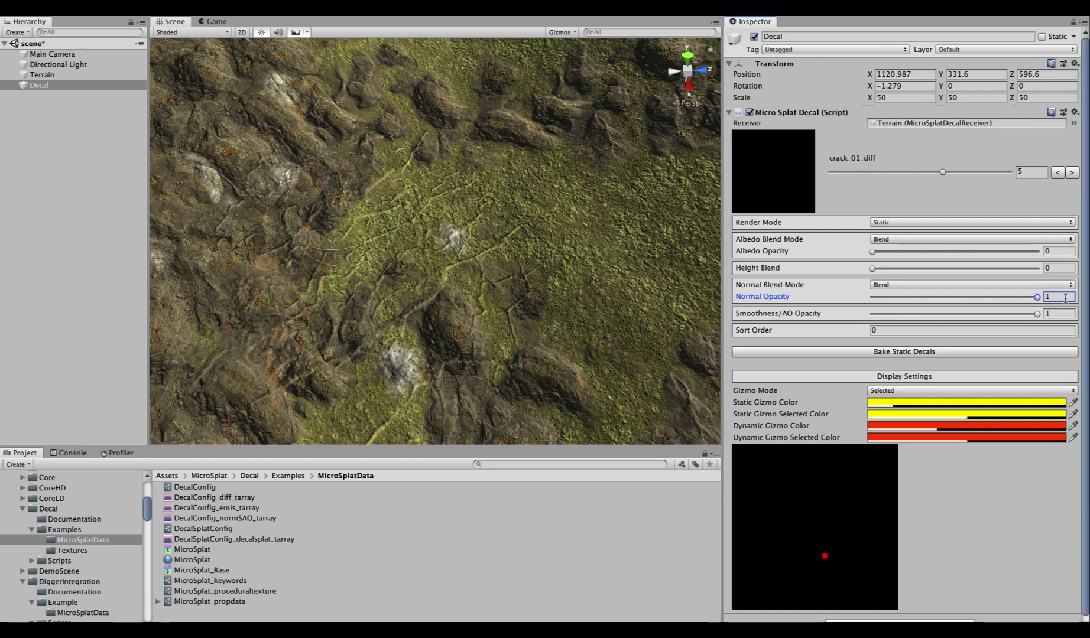
# Return the decal's Normal Blend Mode to Replace and its Albedo Opacity to 1
pyautogui.click(943, 285)
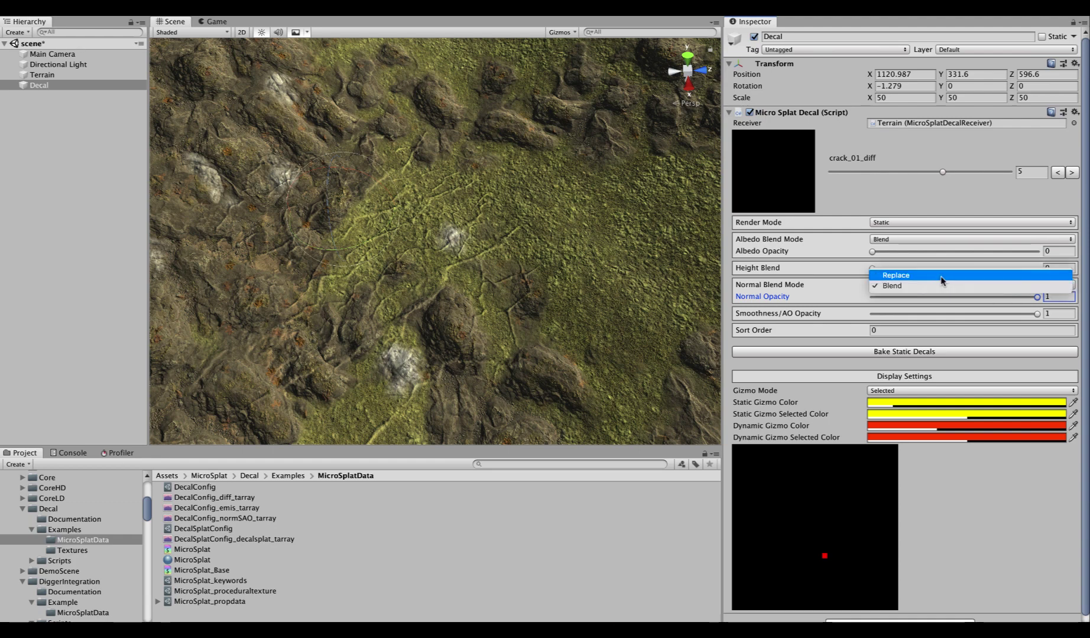
pyautogui.click(940, 276)
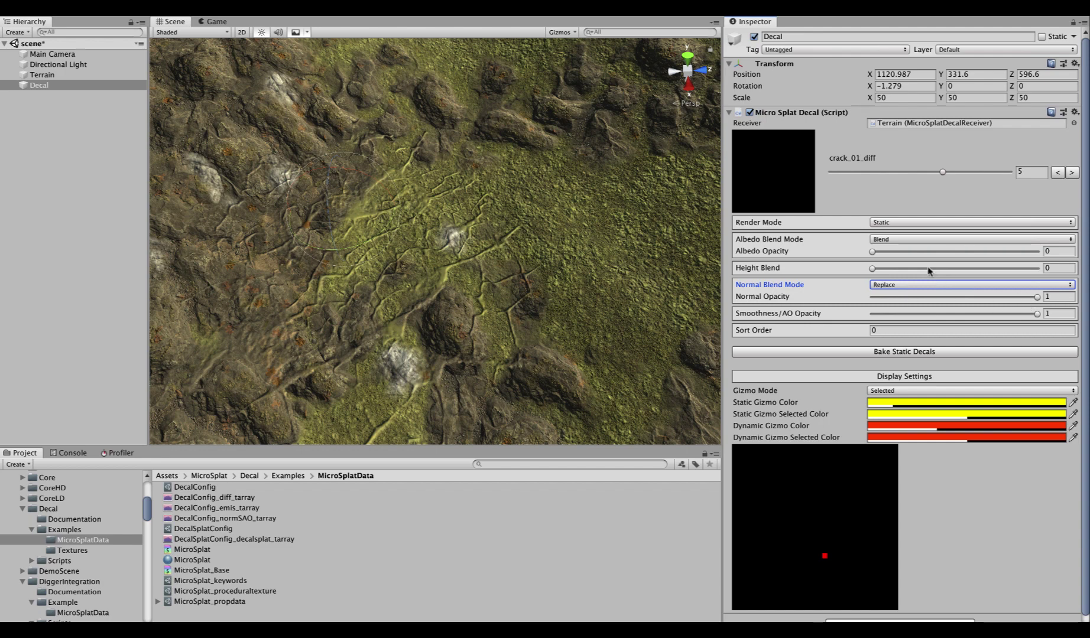
pyautogui.moveTo(872, 252); pyautogui.dragTo(1061, 253)
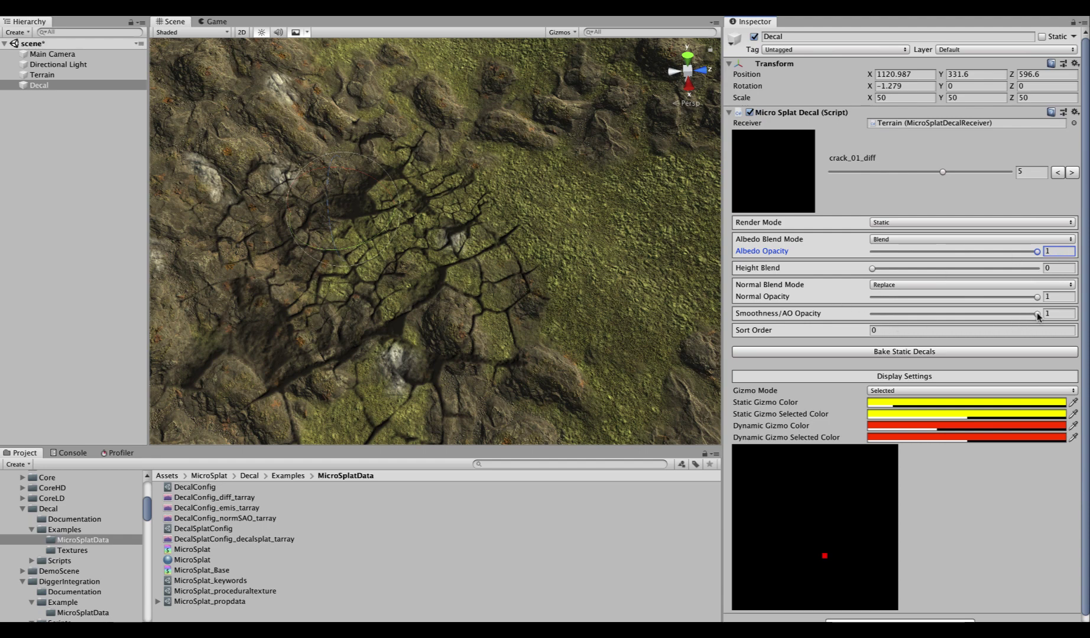
# Try a Smoothness/AO Opacity of 0 on the decal and undo the change
pyautogui.moveTo(1039, 316); pyautogui.dragTo(807, 314)
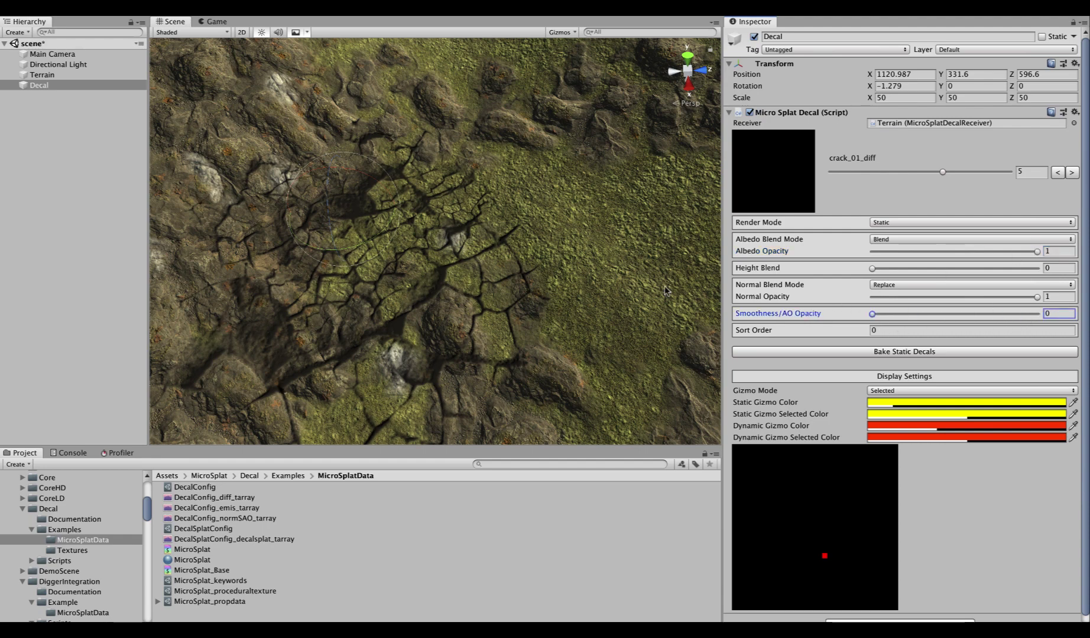
pyautogui.press('super+z')
# Switch the decal to texture 3, shine_albedo, and try out Smoothness/AO Opacity and Height Blend, returning them to 1 and 0
pyautogui.moveTo(942, 171); pyautogui.dragTo(895, 172)
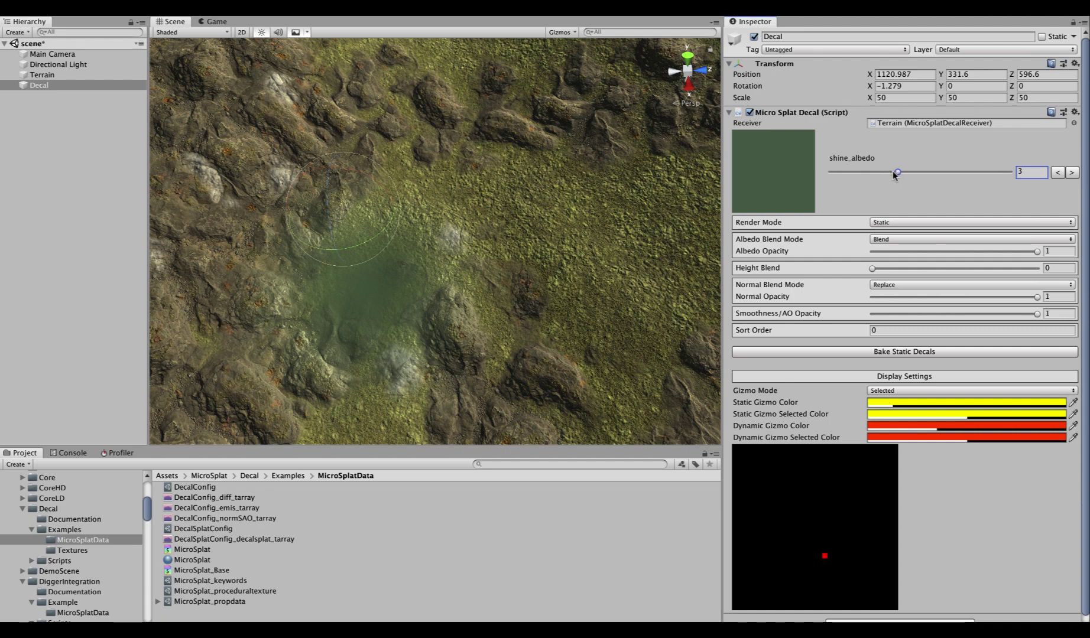
pyautogui.moveTo(1035, 317)
pyautogui.mouseDown()
pyautogui.moveTo(845, 319)
pyautogui.moveTo(1037, 314)
pyautogui.mouseUp()
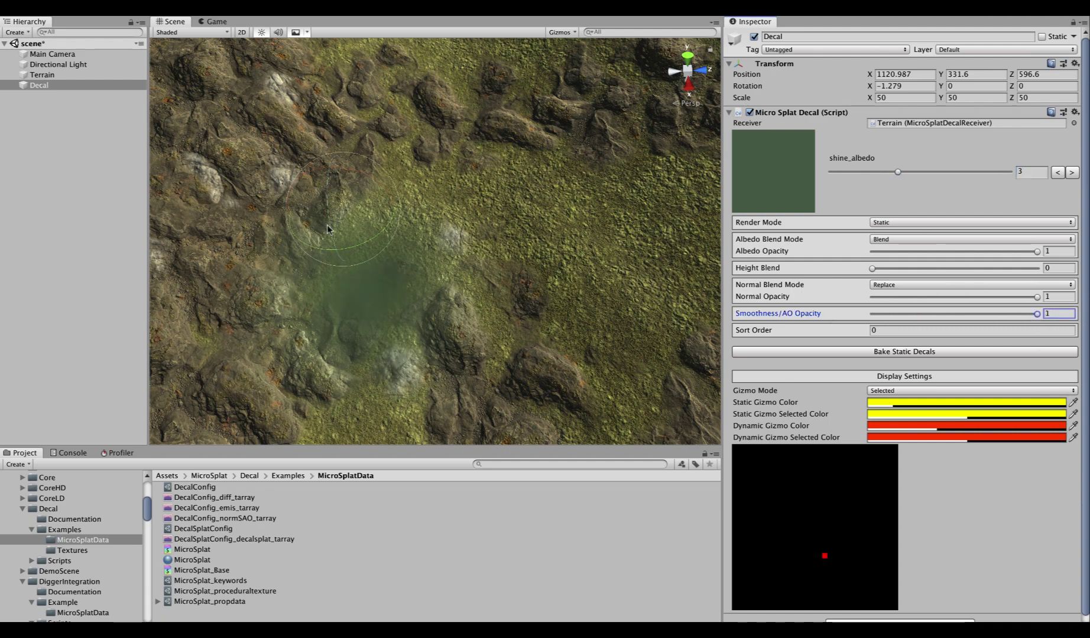
pyautogui.moveTo(325, 224); pyautogui.dragTo(335, 273, button='right')
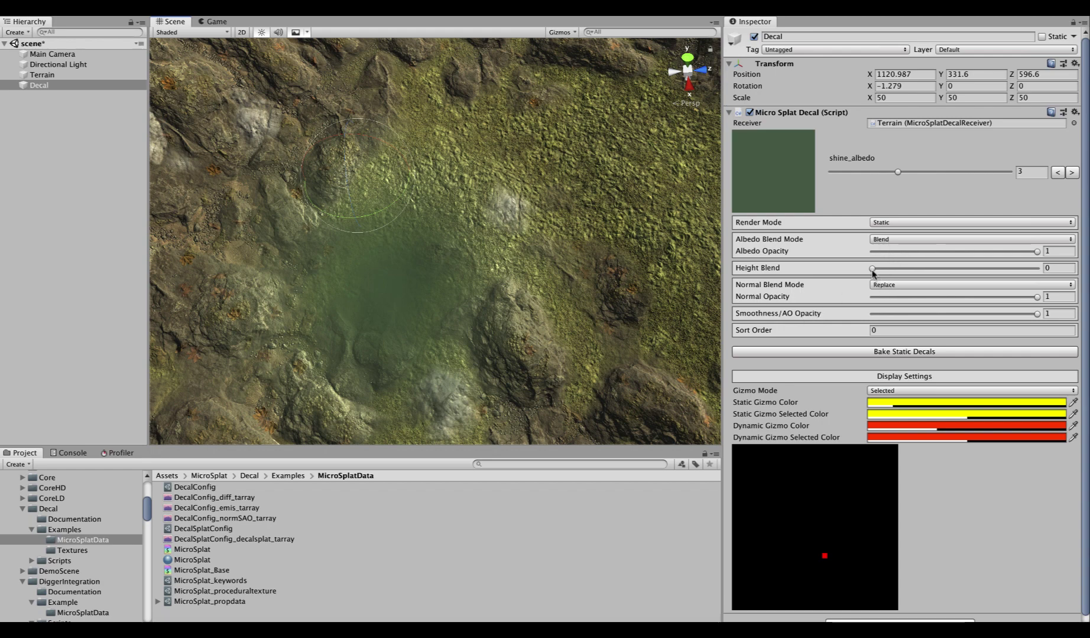
pyautogui.moveTo(873, 268); pyautogui.dragTo(1058, 268)
pyautogui.write('0')
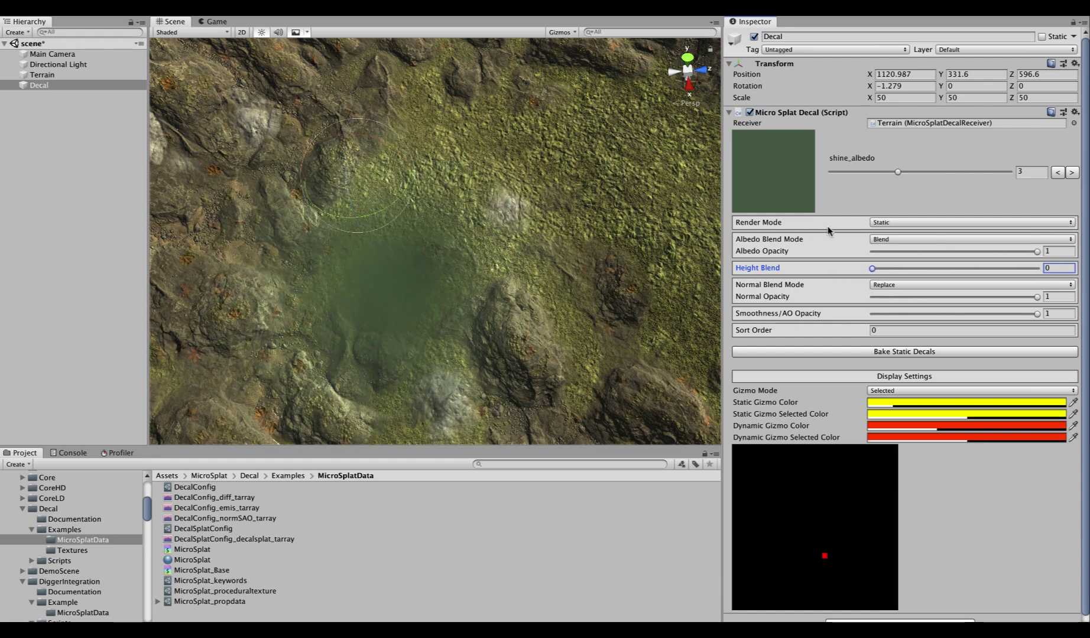
# Try the crater_diff, rocks_albedo and blood_01_diff textures on the decal, testing Height Blend with each and returning it to 0
pyautogui.moveTo(895, 172); pyautogui.dragTo(855, 172)
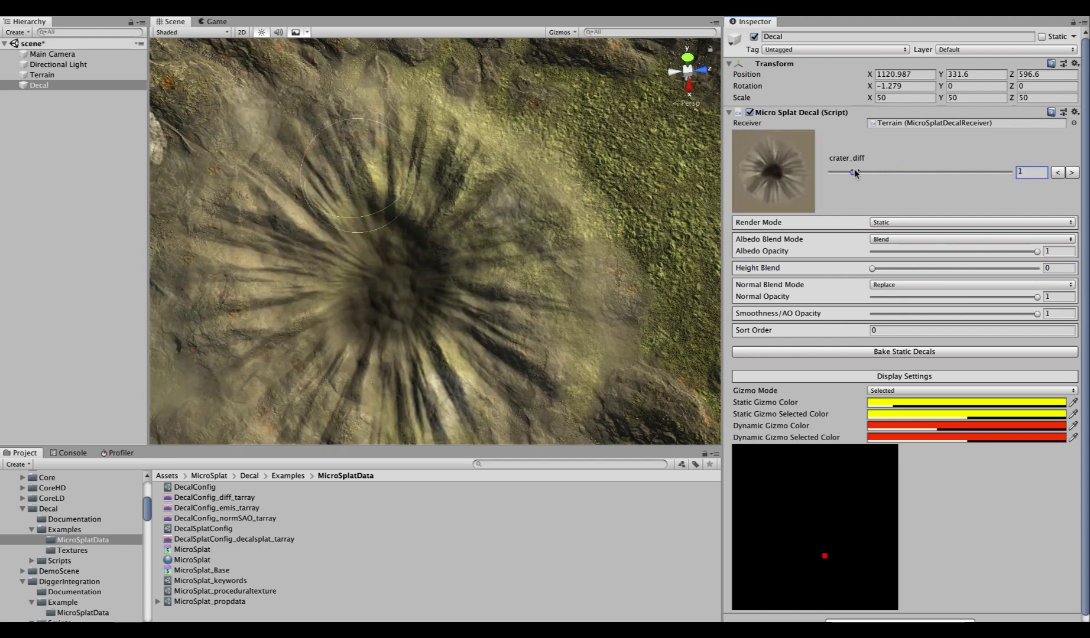
pyautogui.moveTo(872, 268); pyautogui.dragTo(850, 283)
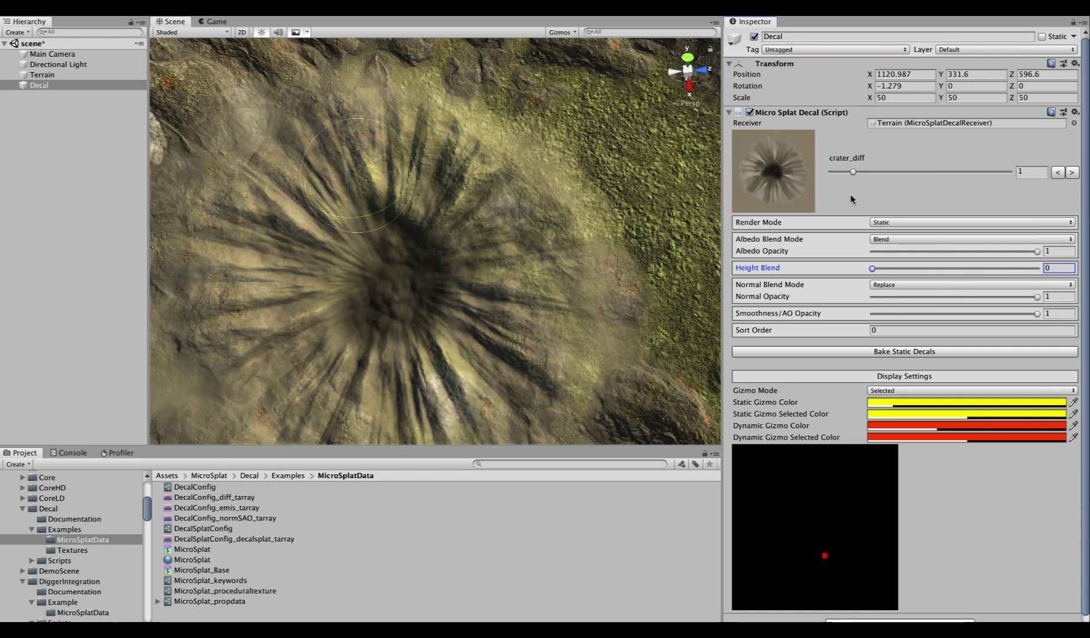
pyautogui.moveTo(851, 172); pyautogui.dragTo(880, 173)
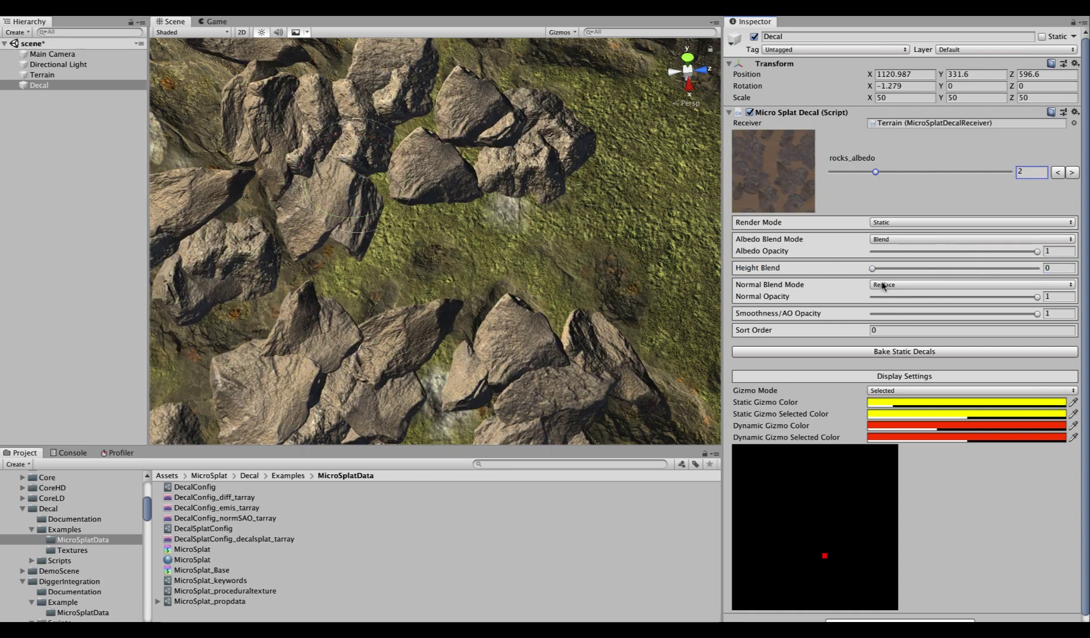
pyautogui.moveTo(872, 268); pyautogui.dragTo(790, 285)
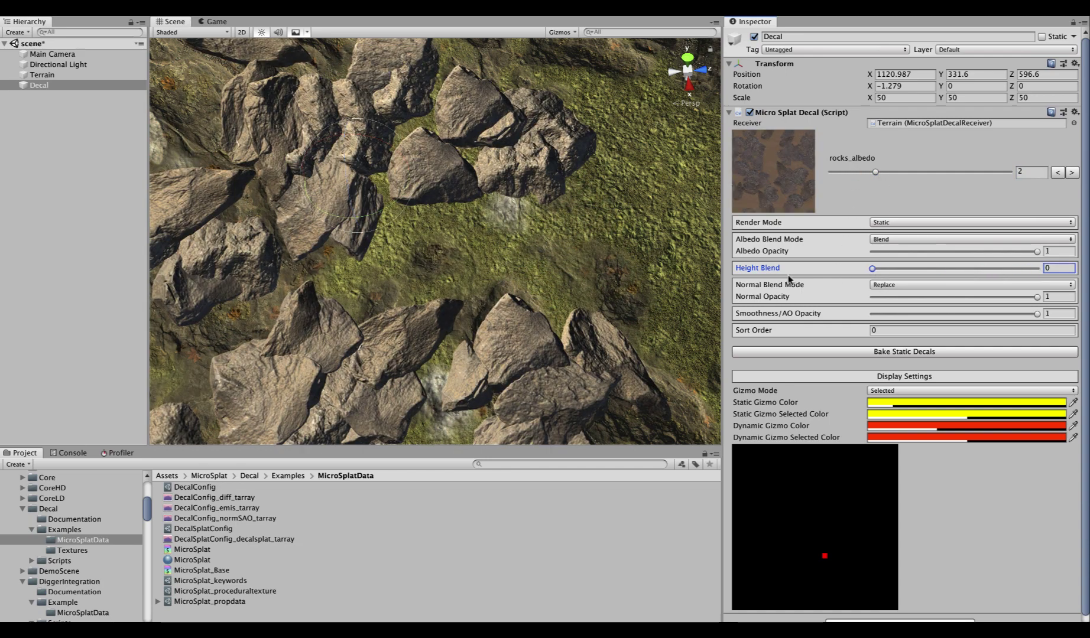
pyautogui.moveTo(873, 171); pyautogui.dragTo(926, 170)
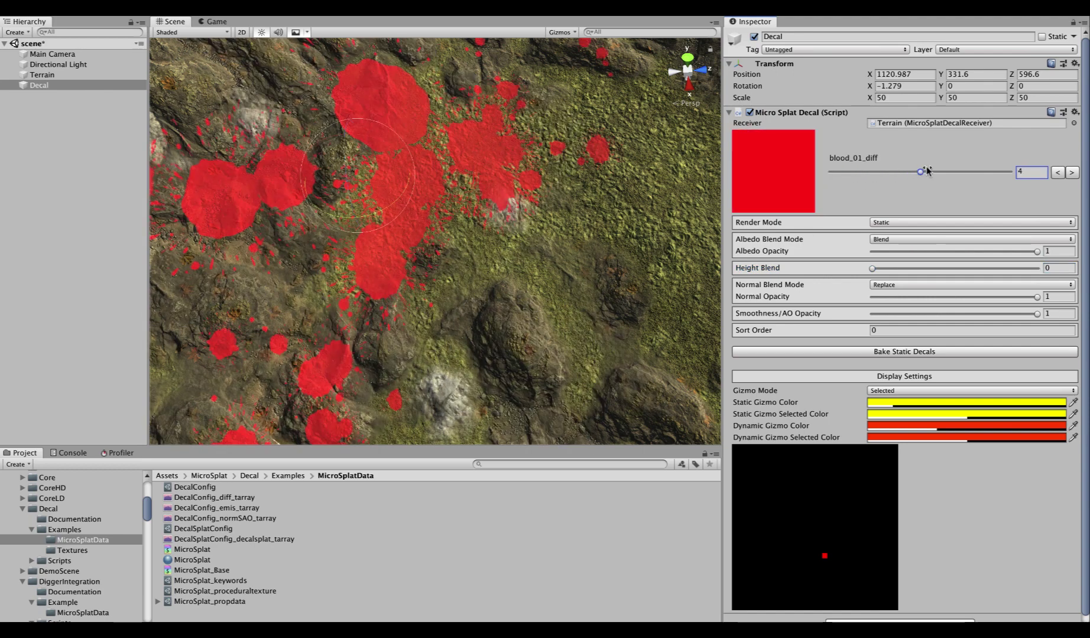
pyautogui.moveTo(876, 270); pyautogui.dragTo(794, 270)
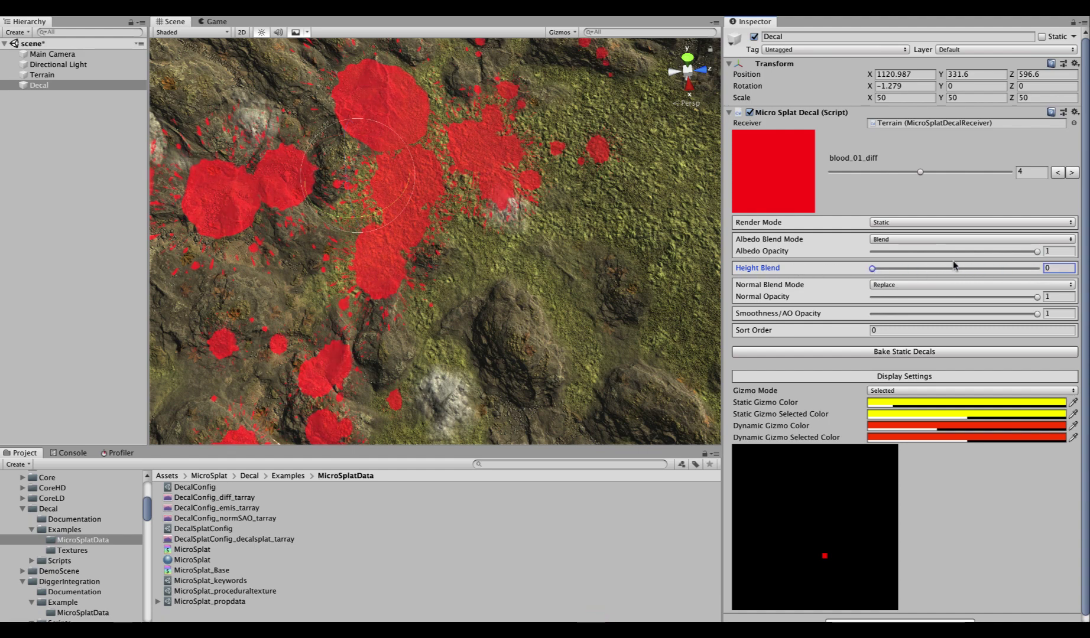
# Examine the blood decal on the terrain at different distances and bring up the Terrain's Micro Splat Decal Receiver settings
pyautogui.moveTo(563, 214); pyautogui.dragTo(519, 205)
pyautogui.scroll(-5, 385, 230)
pyautogui.scroll(5, 483, 206)
pyautogui.scroll(8, 483, 205)
pyautogui.scroll(-5, 484, 207)
pyautogui.scroll(4, 345, 212)
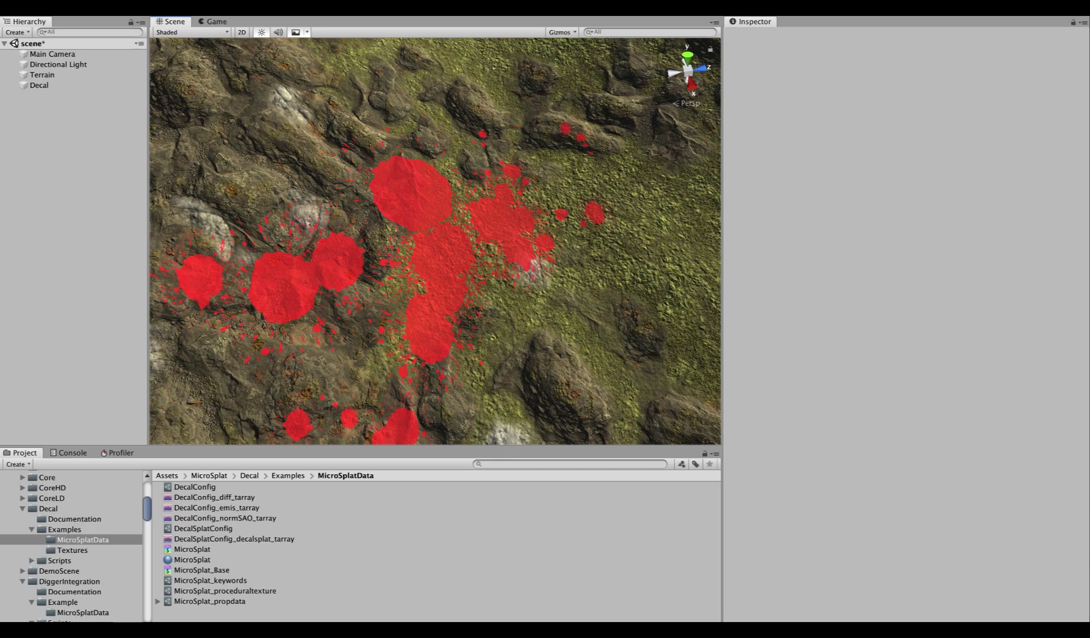
pyautogui.click(519, 205)
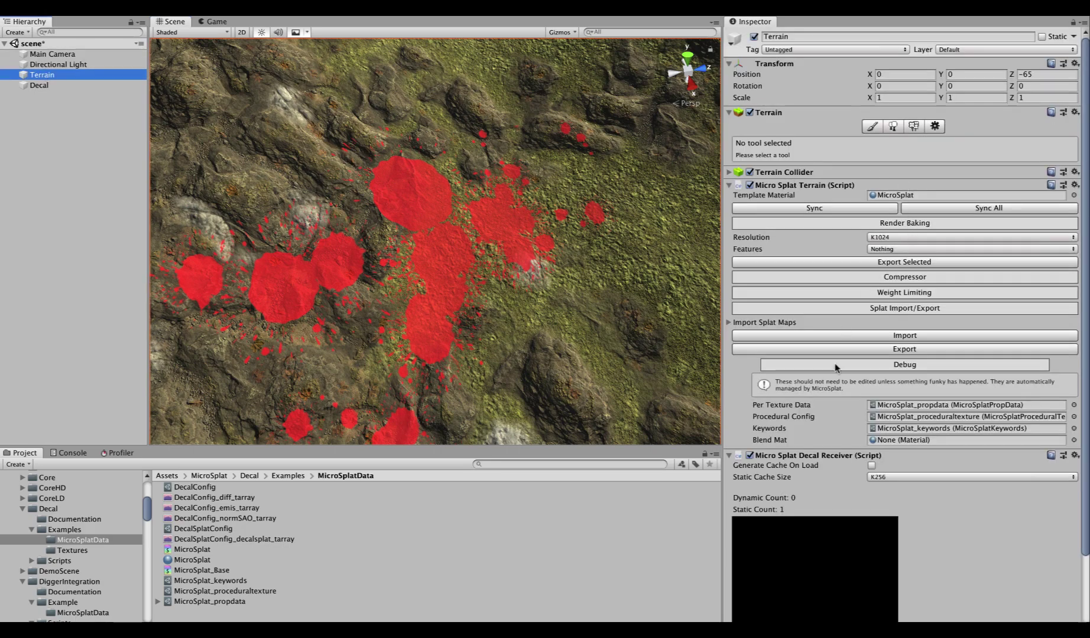
# Switch the Decal object's texture to entry 2, rocks_albedo, and move it to a Z position of about 593.4
pyautogui.click(56, 86)
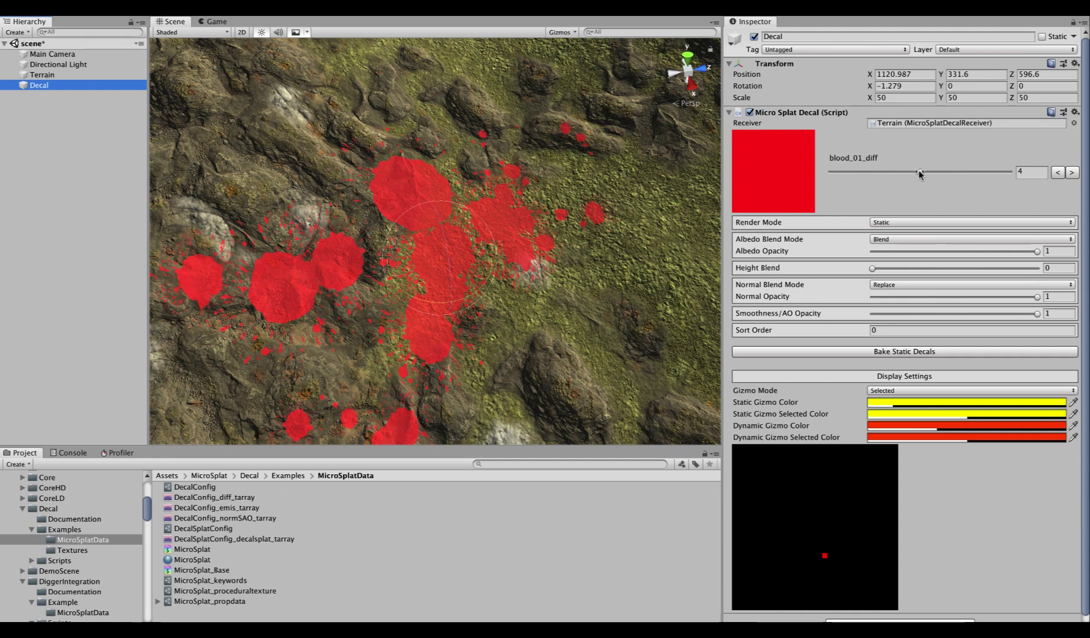
pyautogui.moveTo(918, 171); pyautogui.dragTo(875, 171)
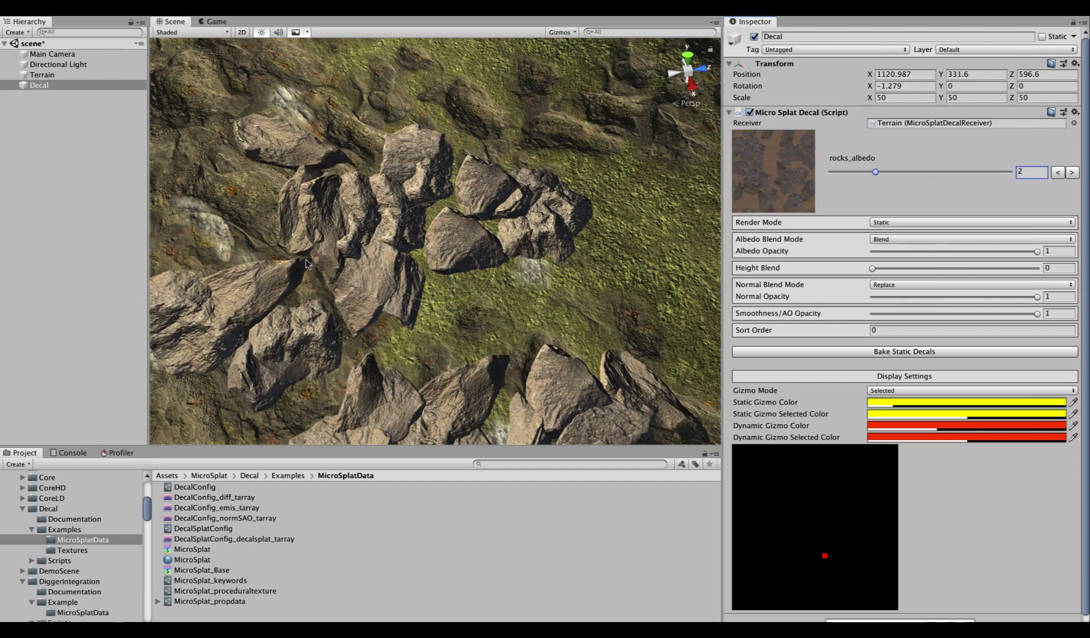
pyautogui.scroll(-10, 306, 263)
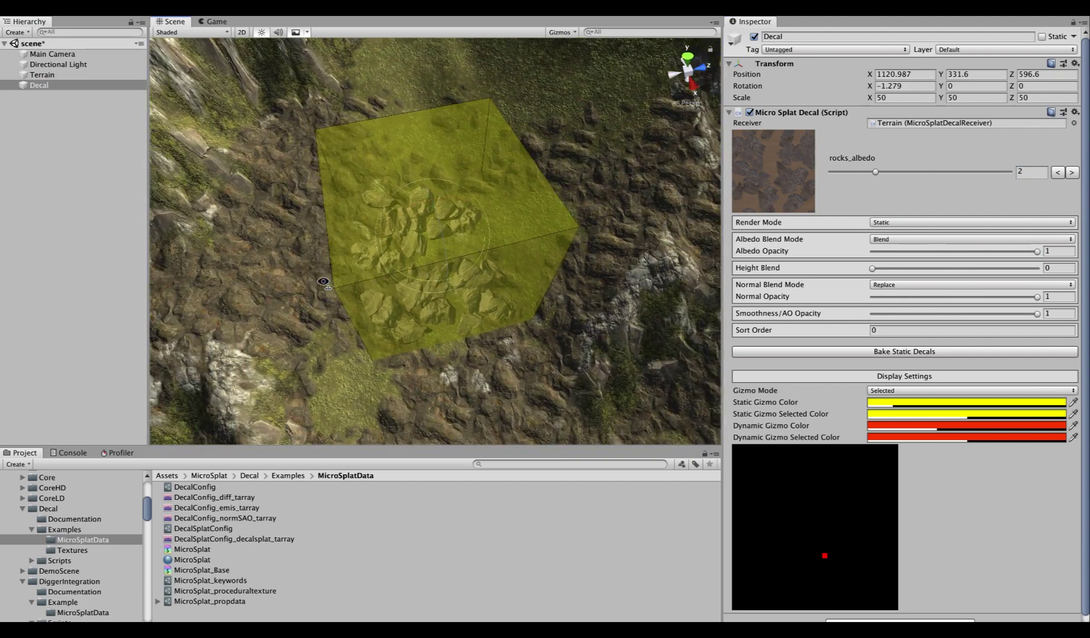
pyautogui.press('w')
pyautogui.moveTo(480, 226); pyautogui.dragTo(466, 248)
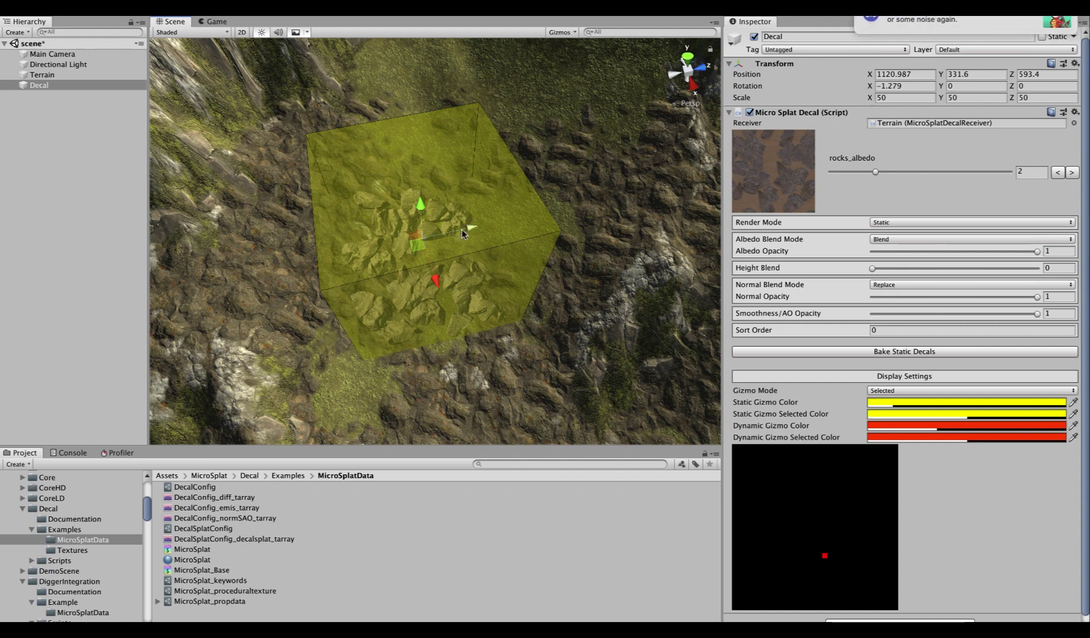
# Move the decal to a Z position of about 603.2 and place a duplicate of it at about Z 645.7
pyautogui.moveTo(462, 234); pyautogui.dragTo(448, 254)
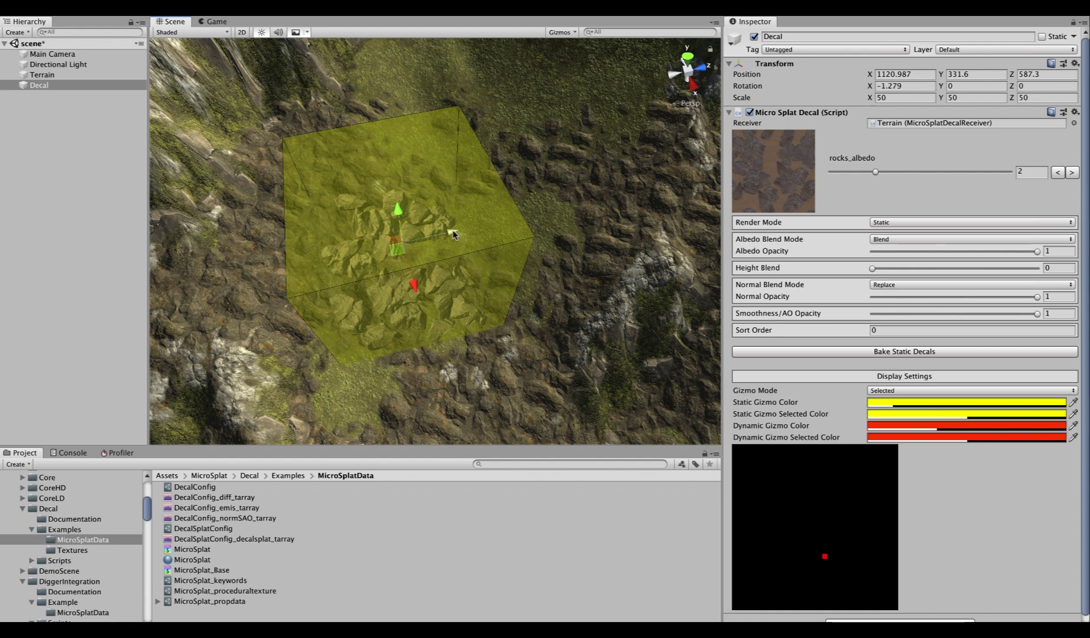
pyautogui.moveTo(454, 235); pyautogui.dragTo(516, 275)
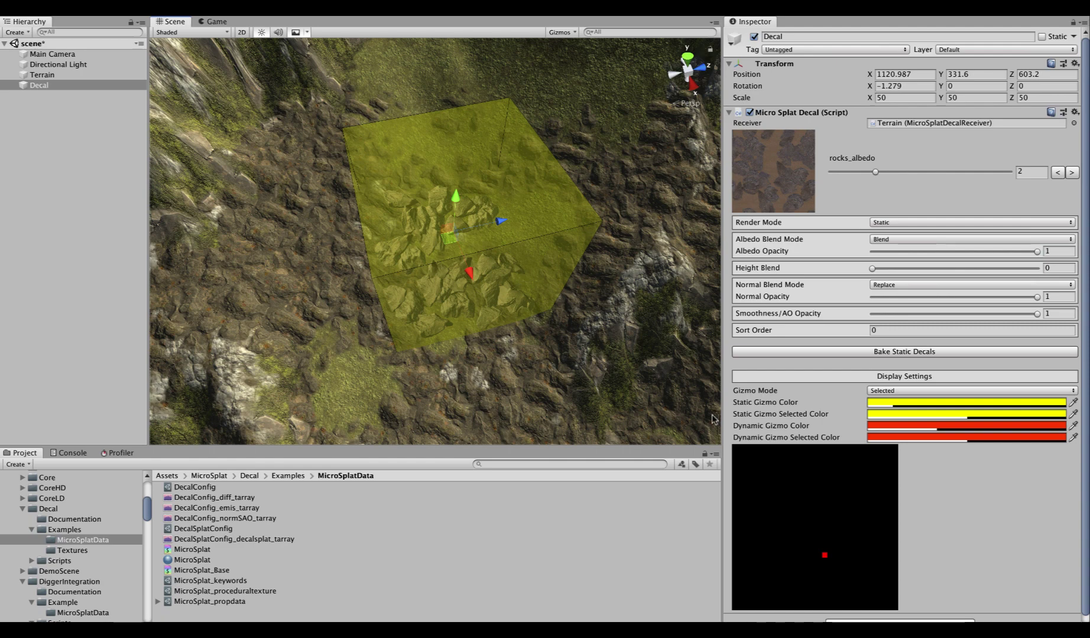
pyautogui.rightClick(46, 84)
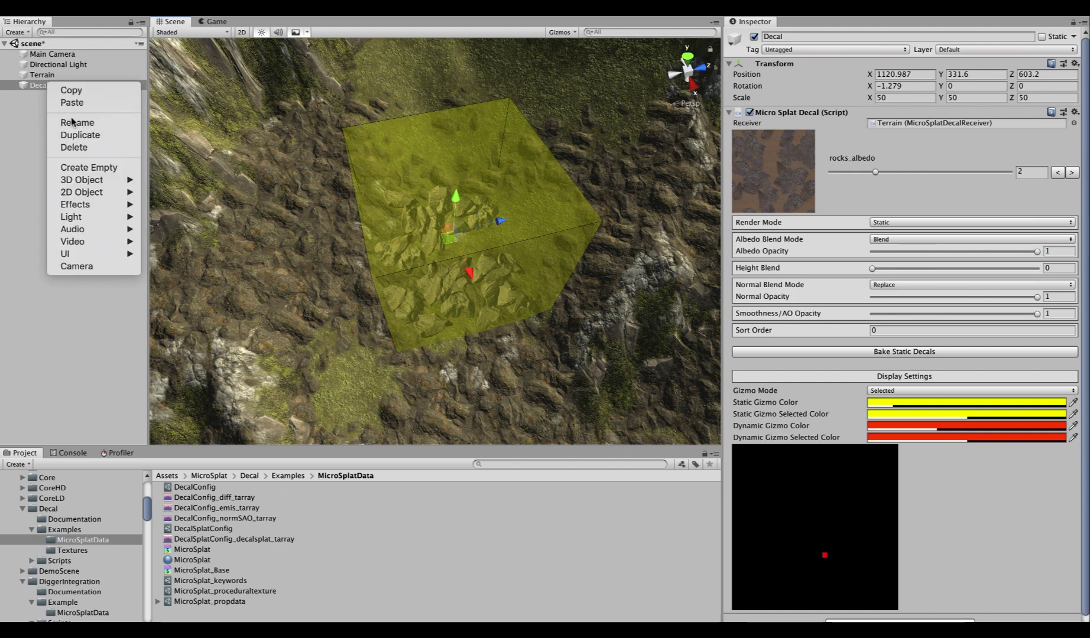
pyautogui.click(80, 136)
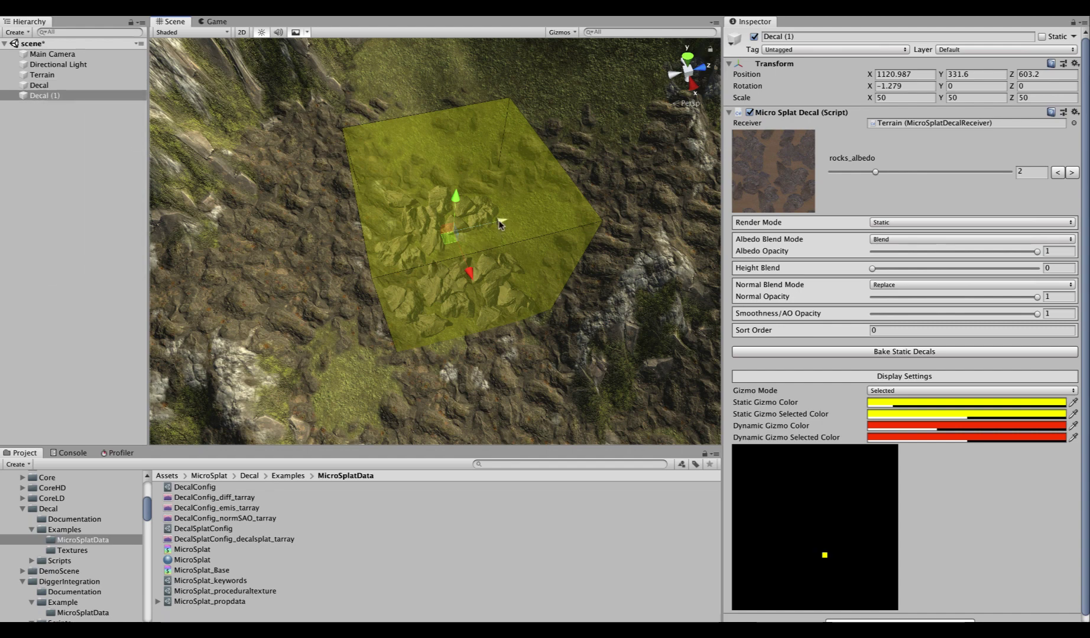
pyautogui.moveTo(500, 223); pyautogui.dragTo(373, 248)
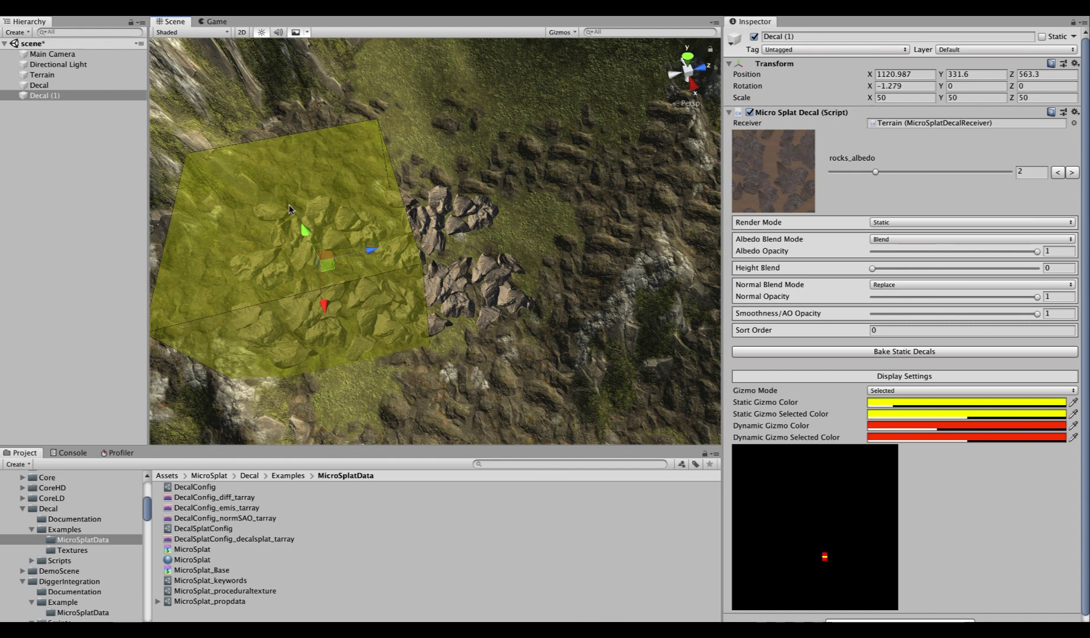
pyautogui.moveTo(371, 250); pyautogui.dragTo(677, 243)
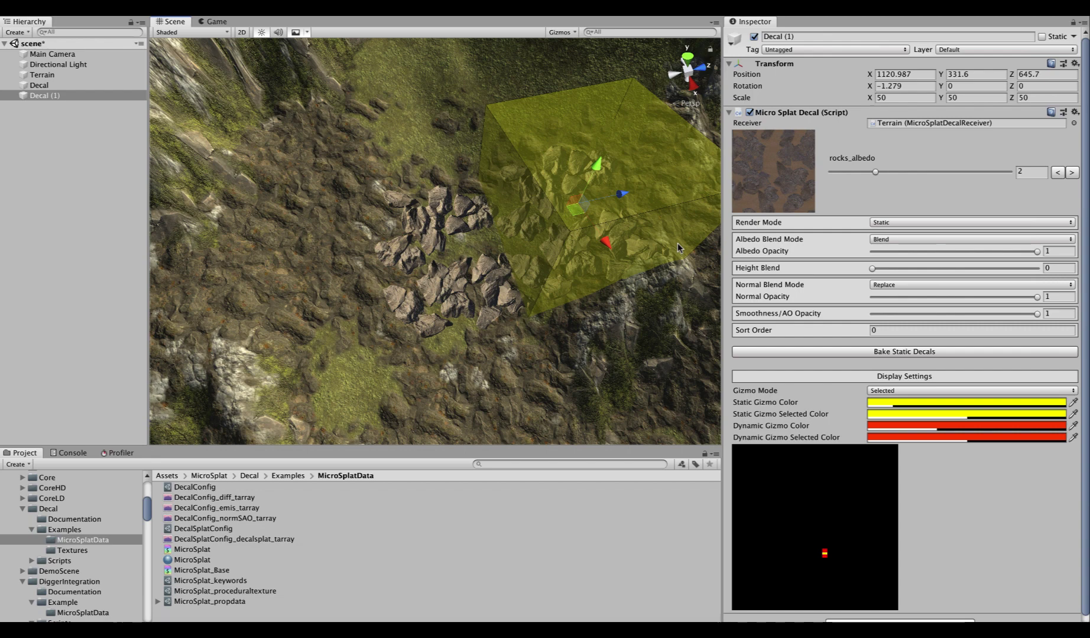
# Bring up the Terrain's Micro Splat Decal Receiver settings and check its decal counts and cache preview
pyautogui.keyDown('alt'); pyautogui.moveTo(436, 240); pyautogui.dragTo(447, 235); pyautogui.keyUp('alt')
pyautogui.click(52, 75)
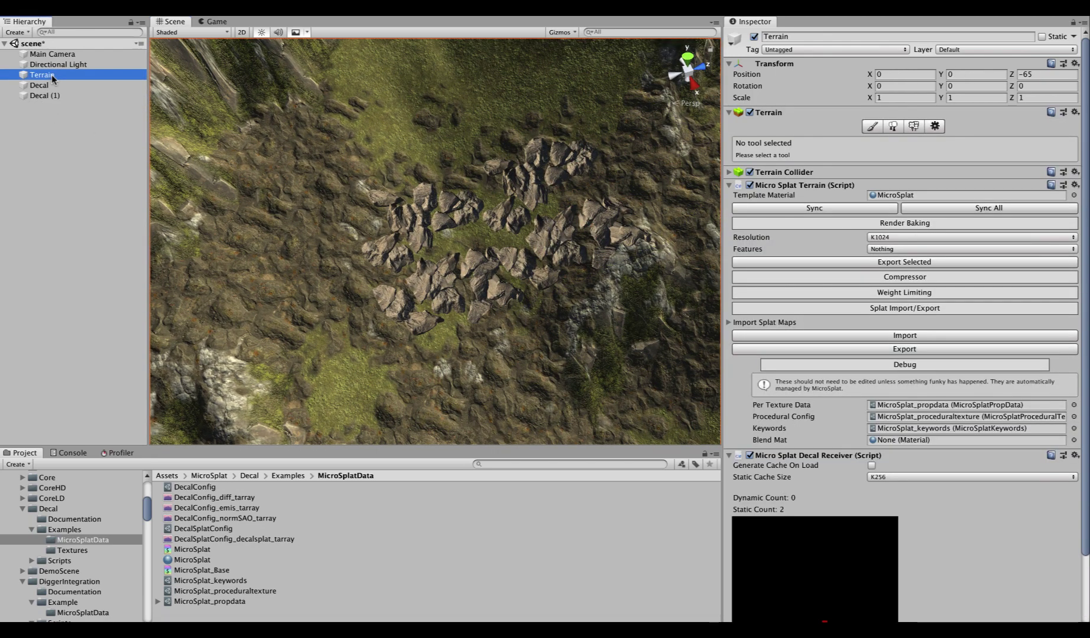
pyautogui.scroll(-3, 859, 502)
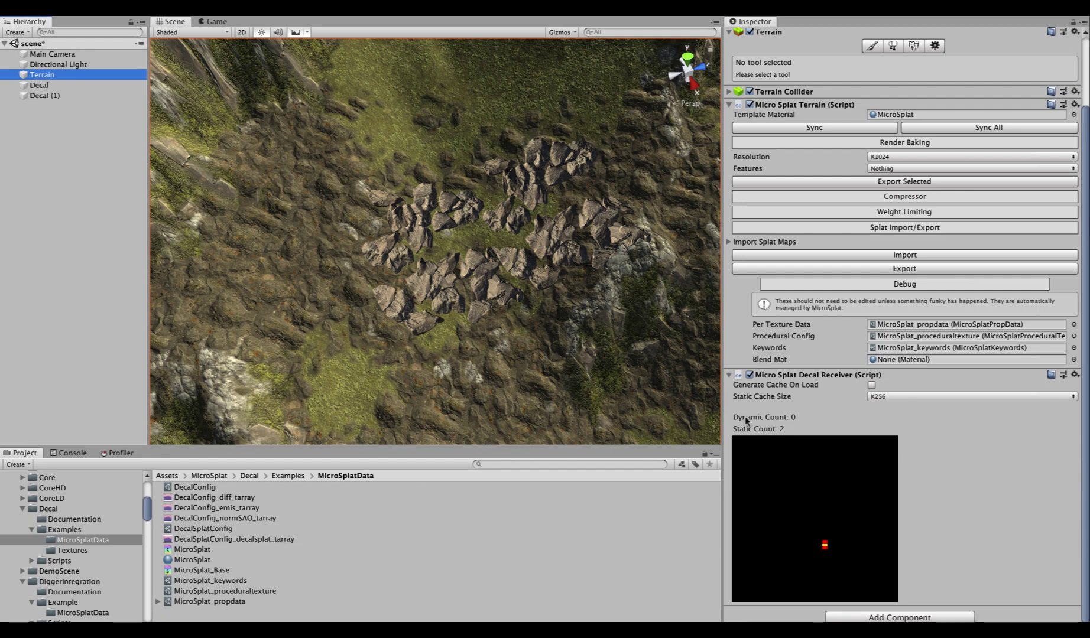
# Try the Show All and Hide gizmo modes on the original decal, returning Gizmo Mode to Selected
pyautogui.click(40, 87)
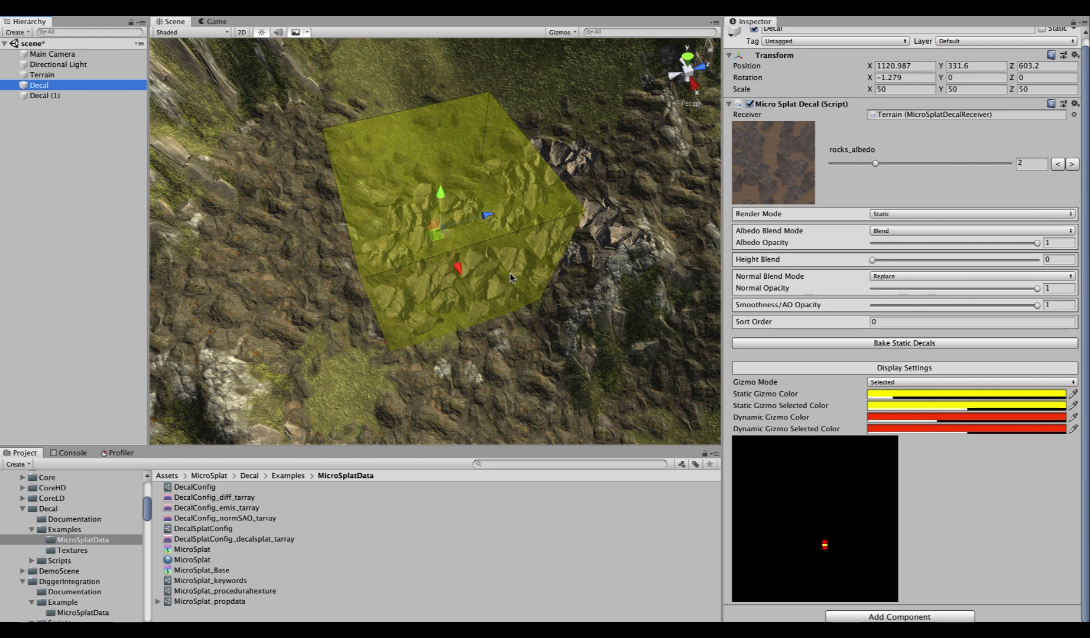
pyautogui.click(893, 383)
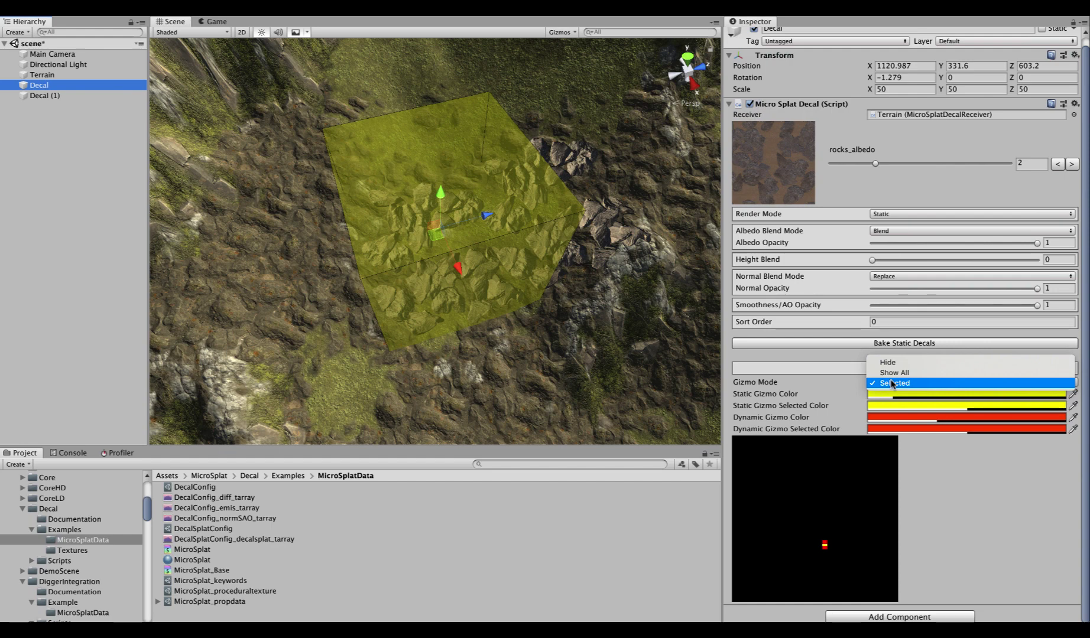
pyautogui.click(891, 373)
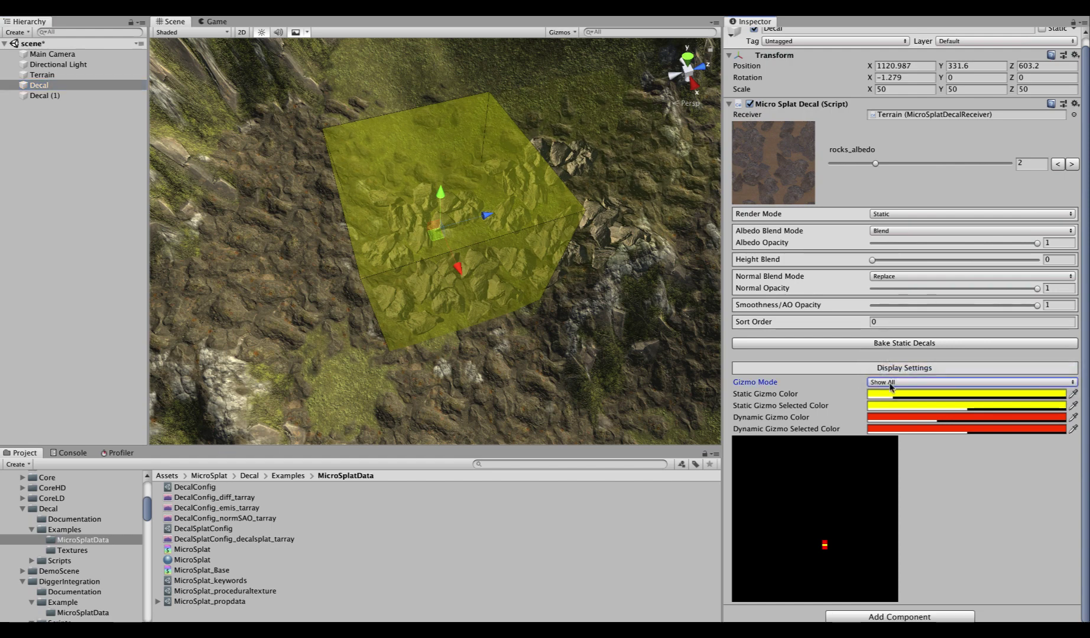
pyautogui.click(891, 388)
pyautogui.click(890, 373)
pyautogui.click(890, 389)
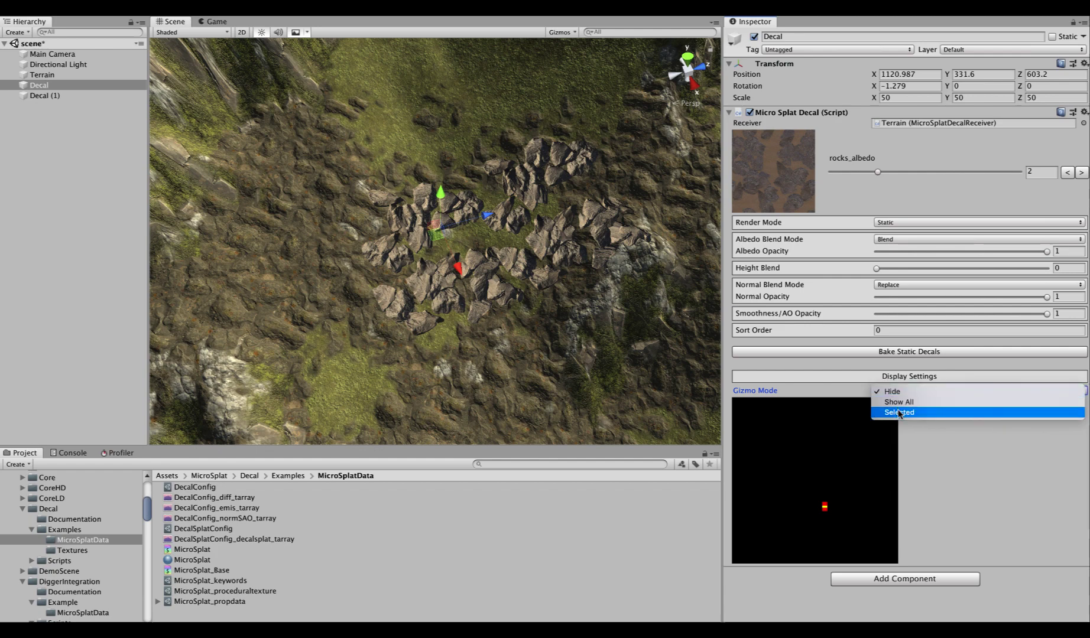
pyautogui.click(899, 412)
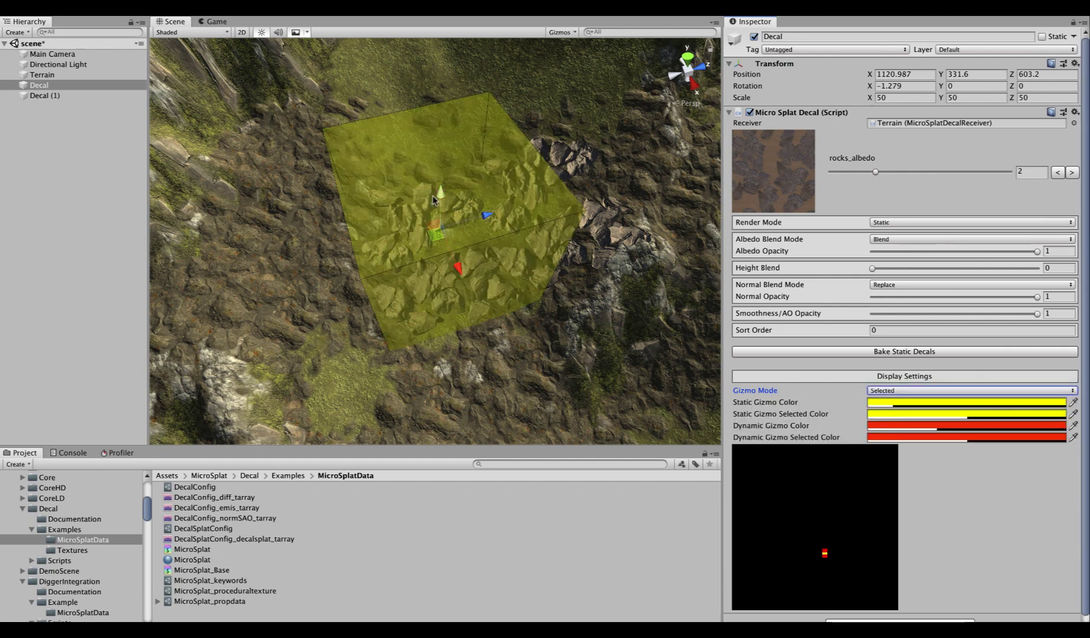
# Move the original decal to a Z position of about 585.1 and switch its Render Mode to Dynamic
pyautogui.moveTo(481, 219); pyautogui.dragTo(384, 218)
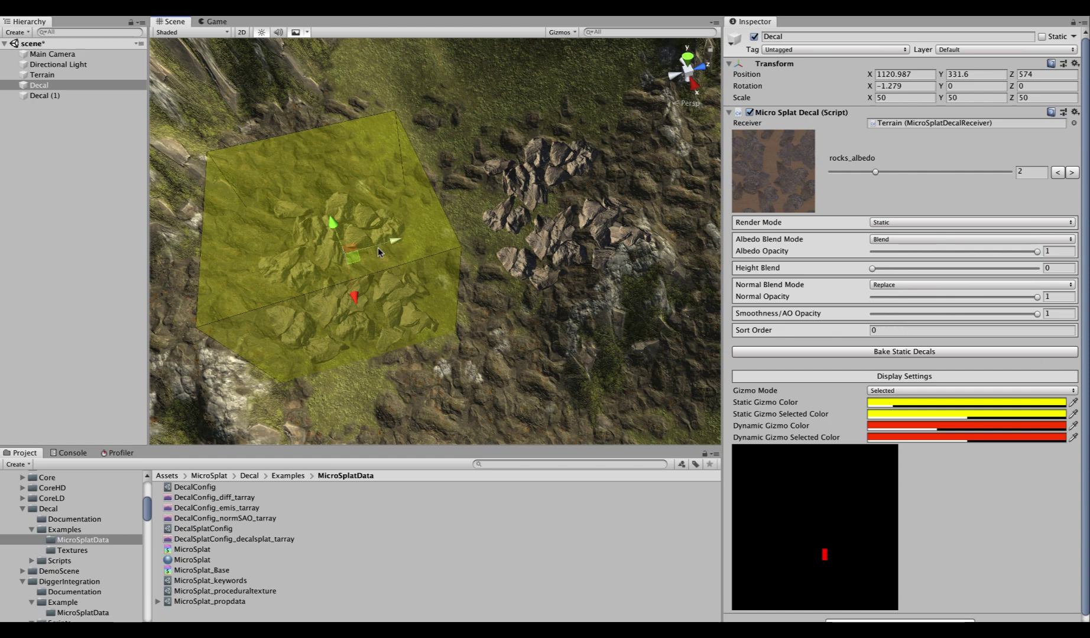
pyautogui.moveTo(394, 247); pyautogui.dragTo(436, 256)
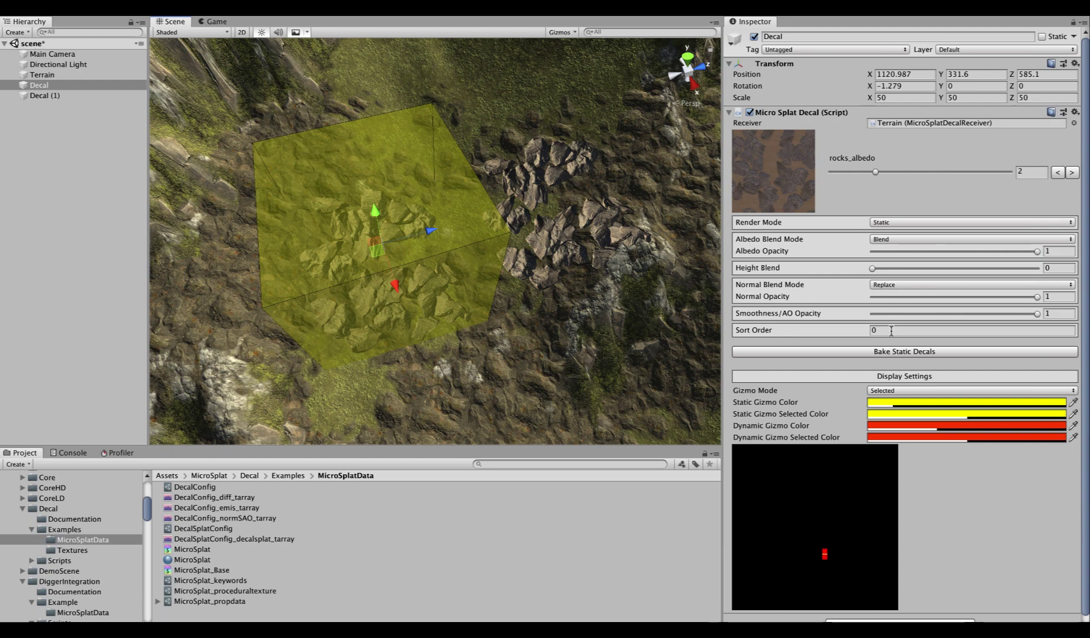
pyautogui.click(903, 222)
pyautogui.click(897, 234)
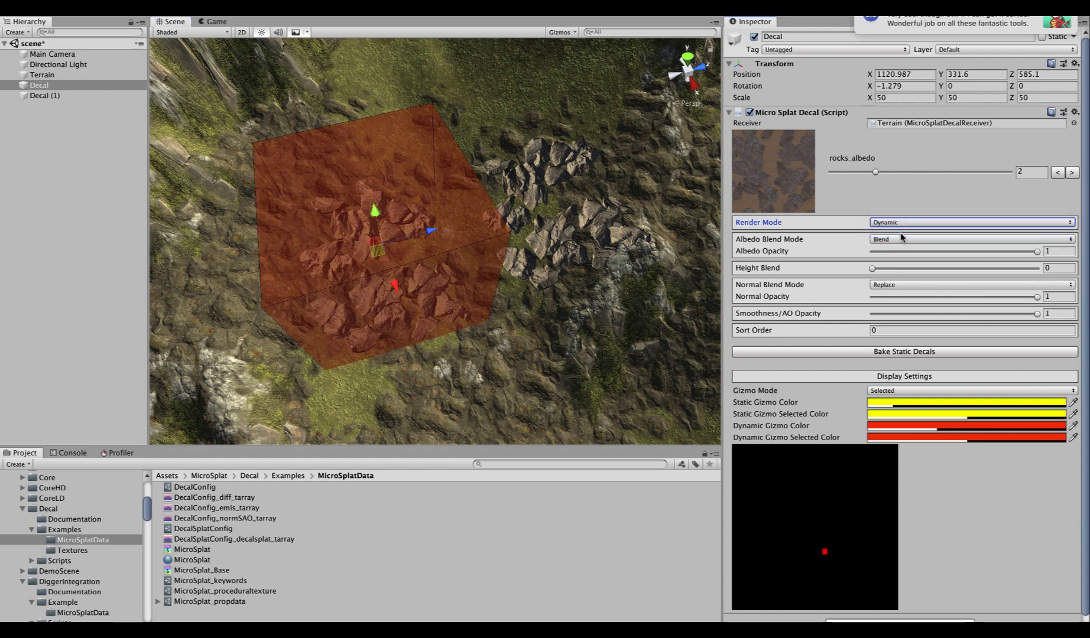
# Move the dynamic decal to a Z position of about 553 and set its Render Mode to Static
pyautogui.moveTo(430, 234); pyautogui.dragTo(464, 243)
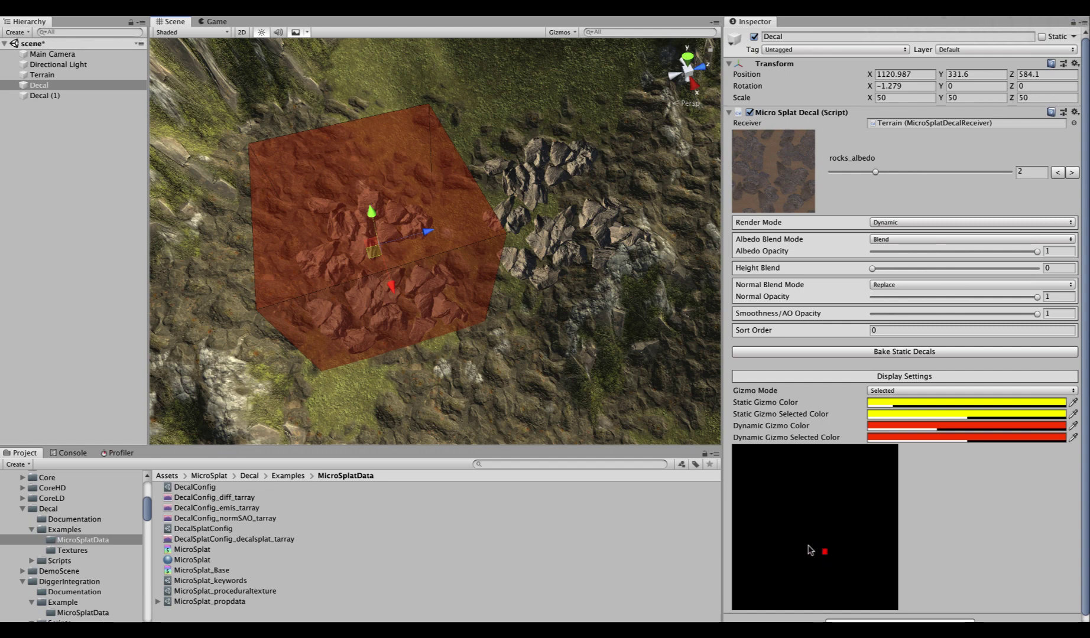
pyautogui.moveTo(425, 231); pyautogui.dragTo(293, 249)
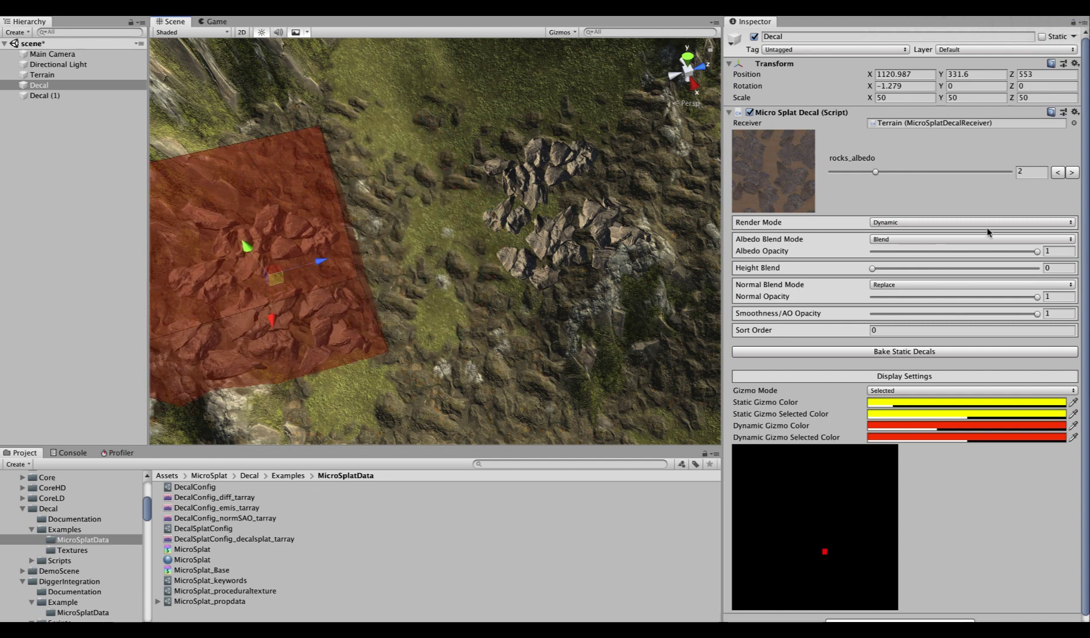
pyautogui.keyDown('alt'); pyautogui.moveTo(392, 273); pyautogui.dragTo(353, 232); pyautogui.keyUp('alt')
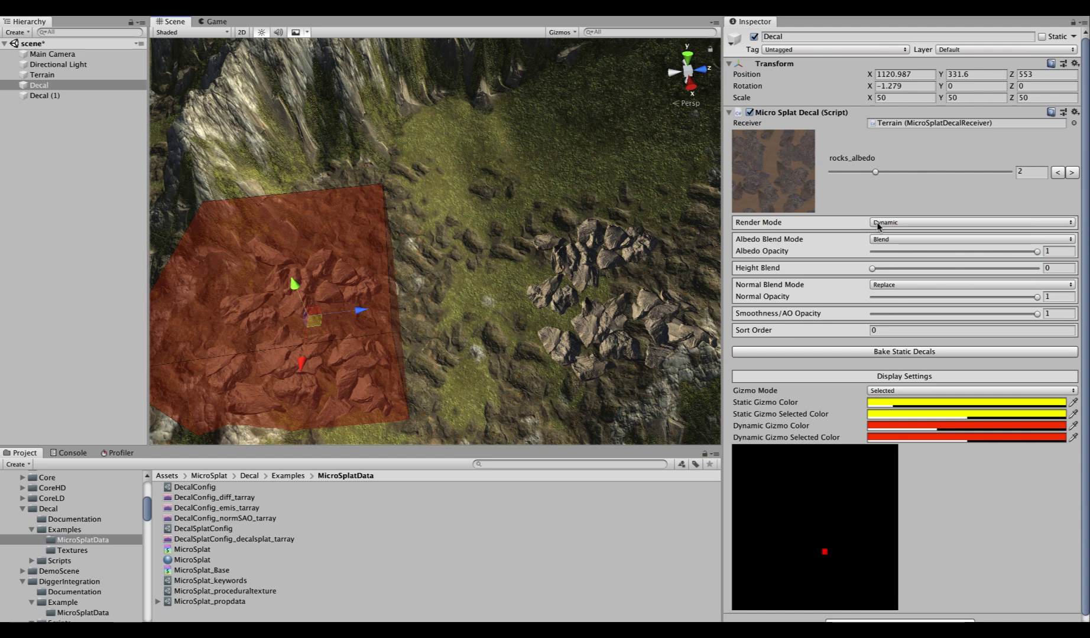
pyautogui.click(878, 223)
pyautogui.click(892, 213)
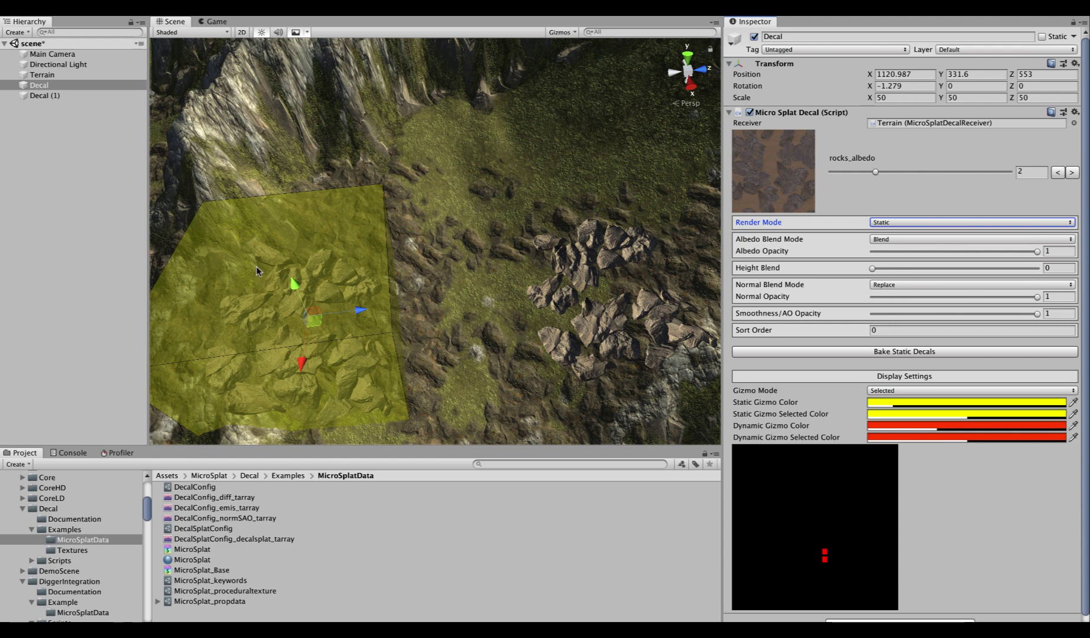
# Open the Terrain's MicroSplat template material, check the Max Dynamic options and enable Effect Splat Maps for decals
pyautogui.click(65, 74)
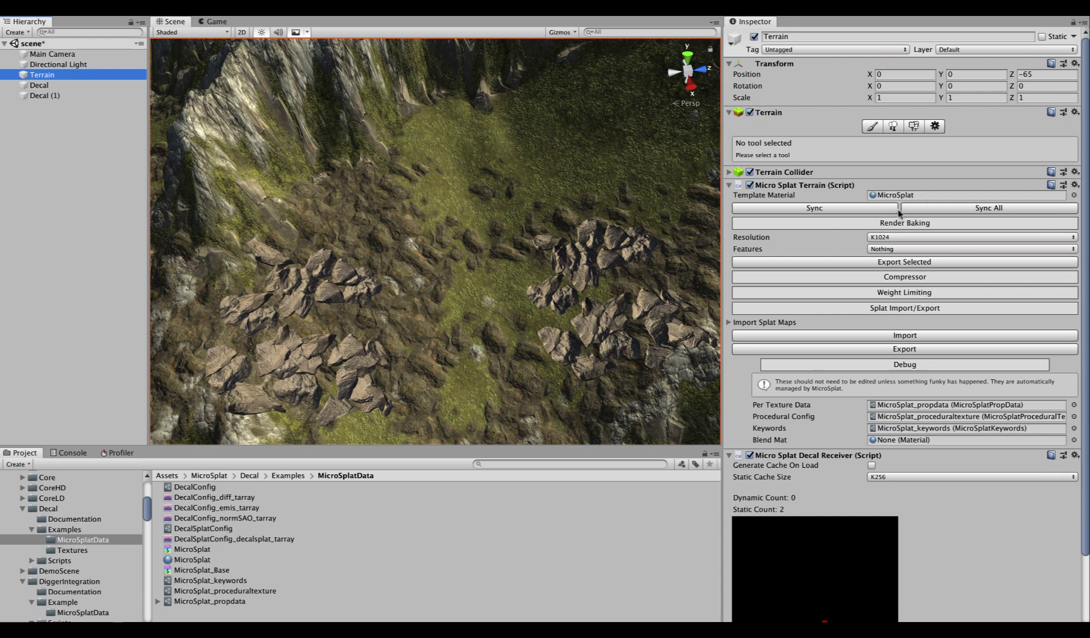
pyautogui.doubleClick(912, 195)
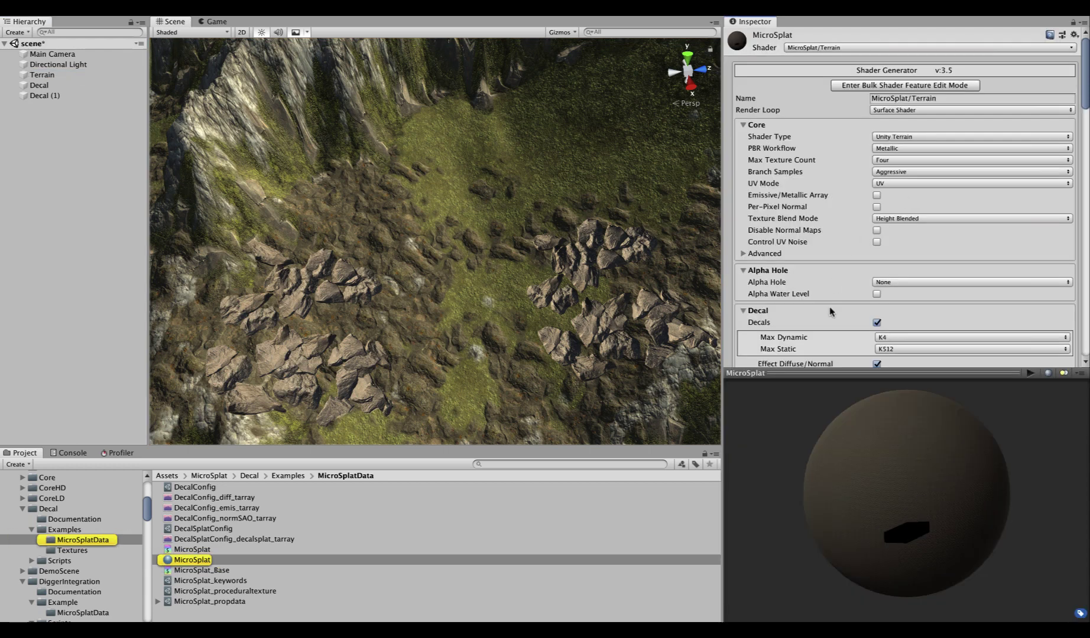
pyautogui.scroll(-10, 829, 311)
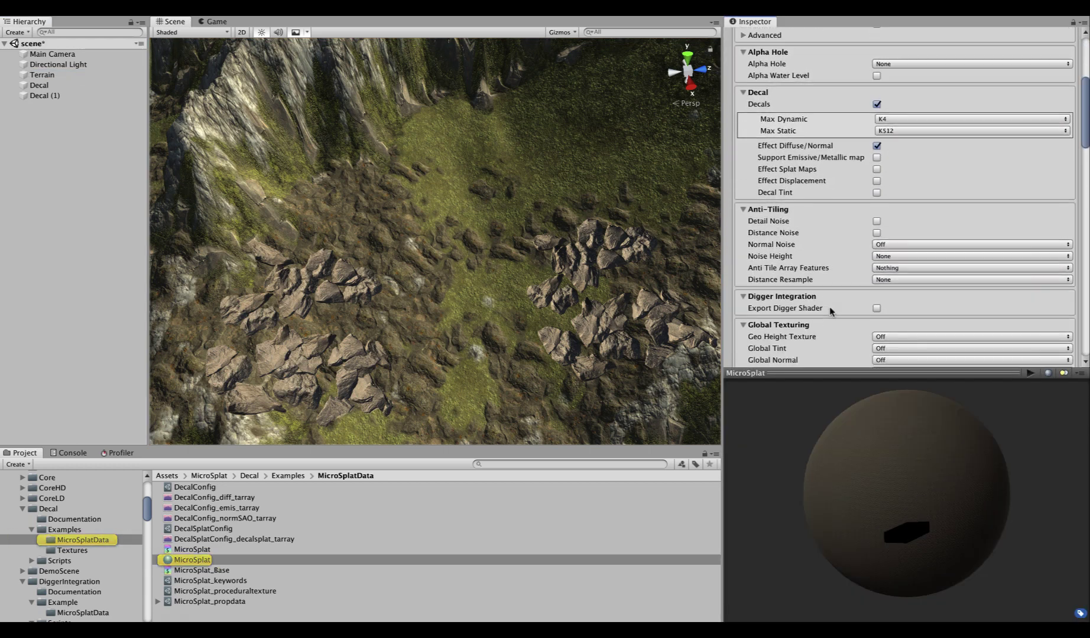
pyautogui.click(888, 120)
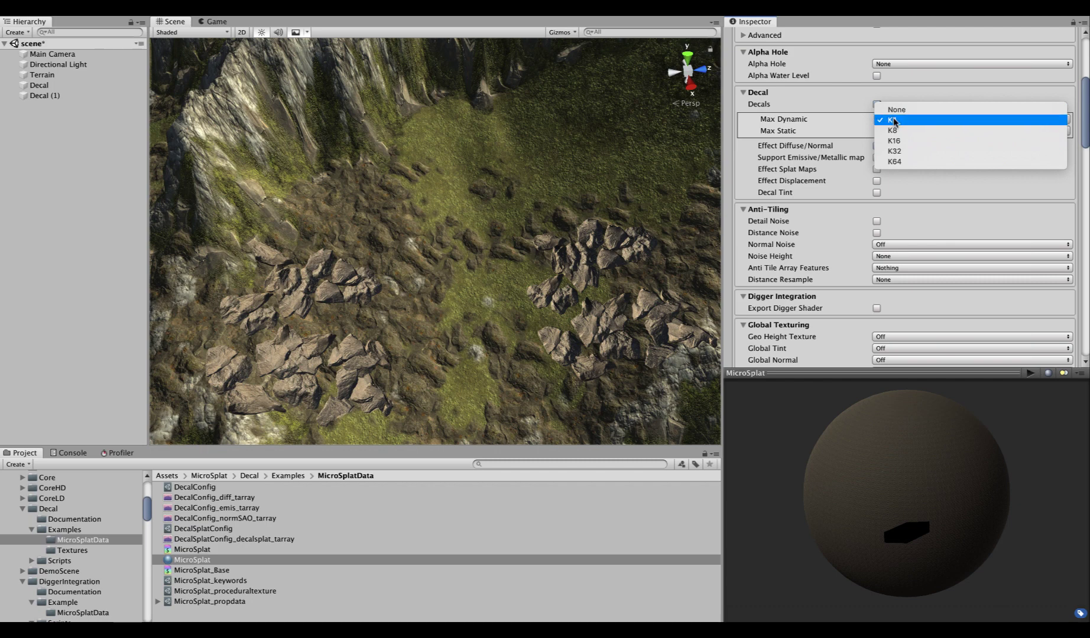
pyautogui.click(798, 122)
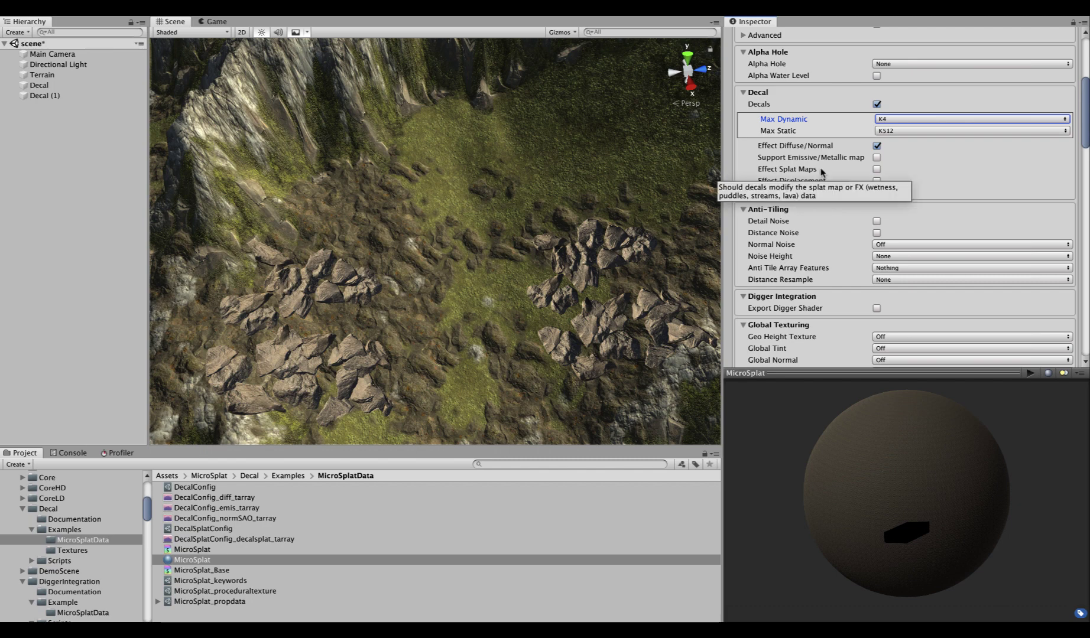
pyautogui.click(877, 170)
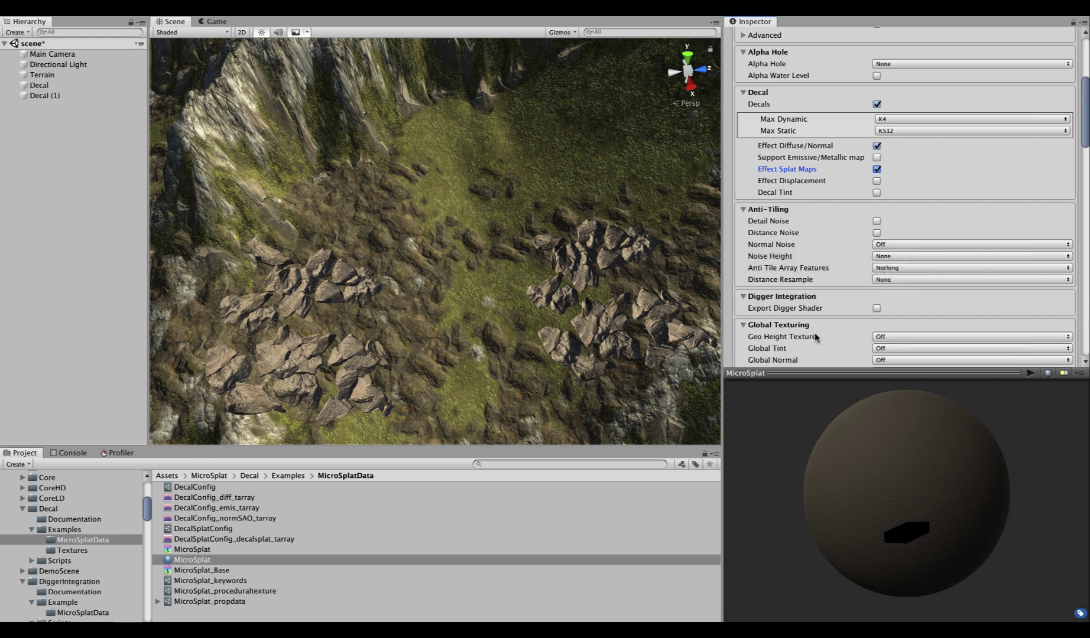
# Review the material's Decal texture arrays and open the DecalSplatConfig asset to inspect its splat texture
pyautogui.scroll(-15, 815, 338)
pyautogui.scroll(-12, 815, 338)
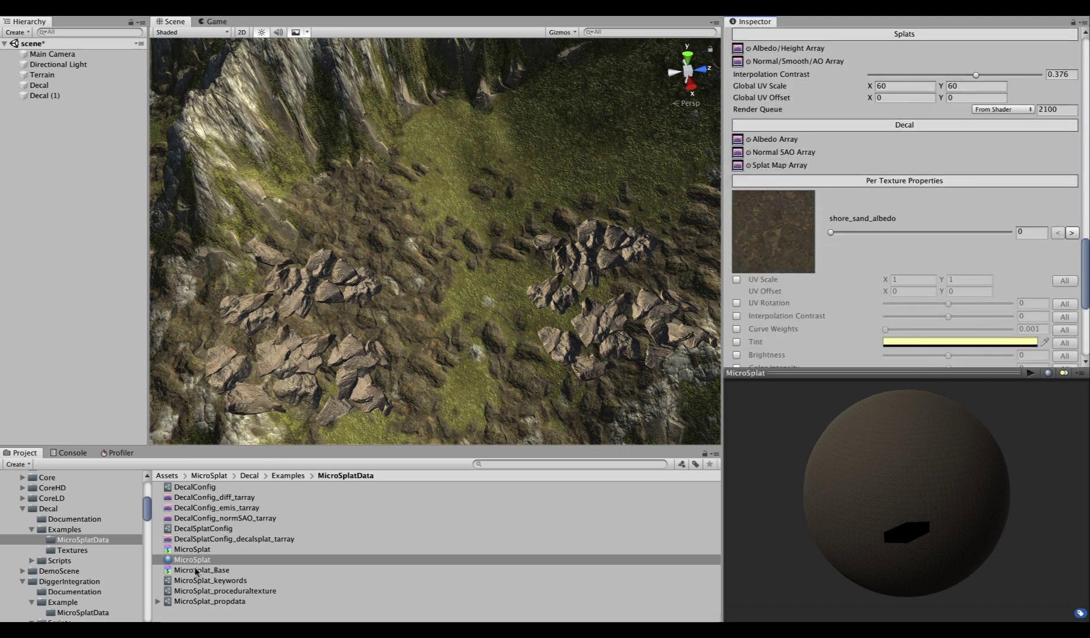
pyautogui.click(206, 530)
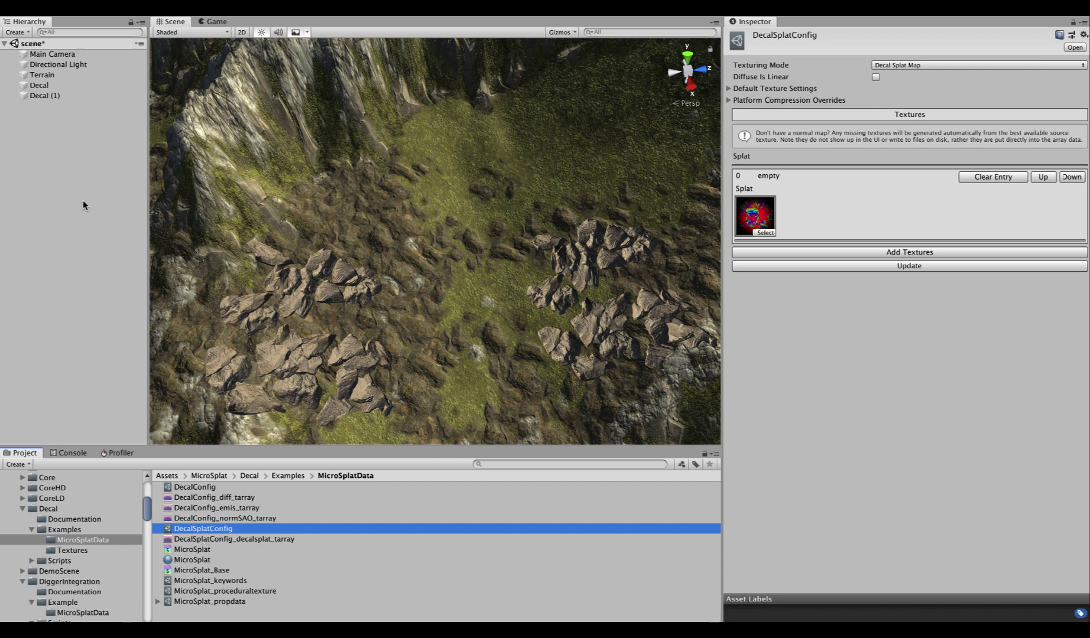
# Examine the original decal's Effect Splat Maps option and the Terrain's Micro Splat Decal Receiver settings
pyautogui.click(43, 85)
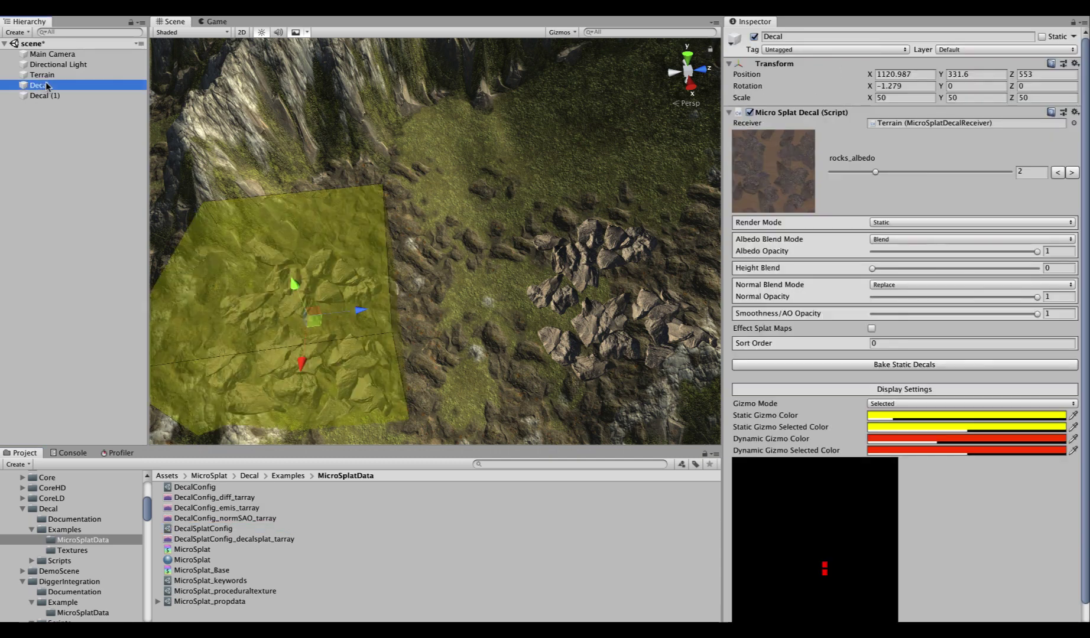
pyautogui.scroll(-2, 864, 390)
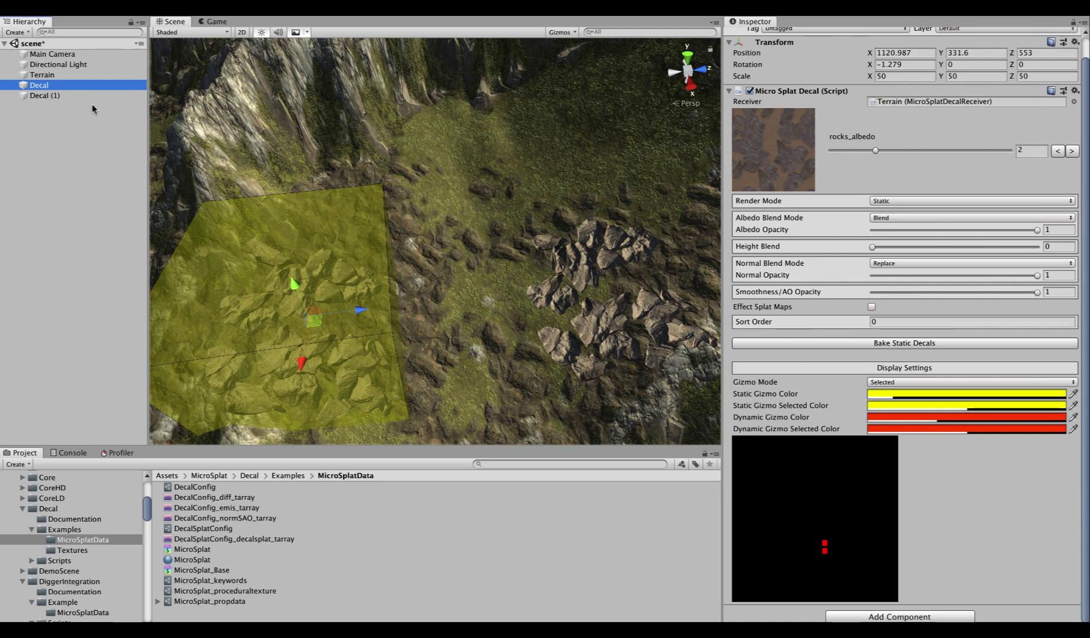
pyautogui.click(83, 74)
pyautogui.scroll(-3, 878, 270)
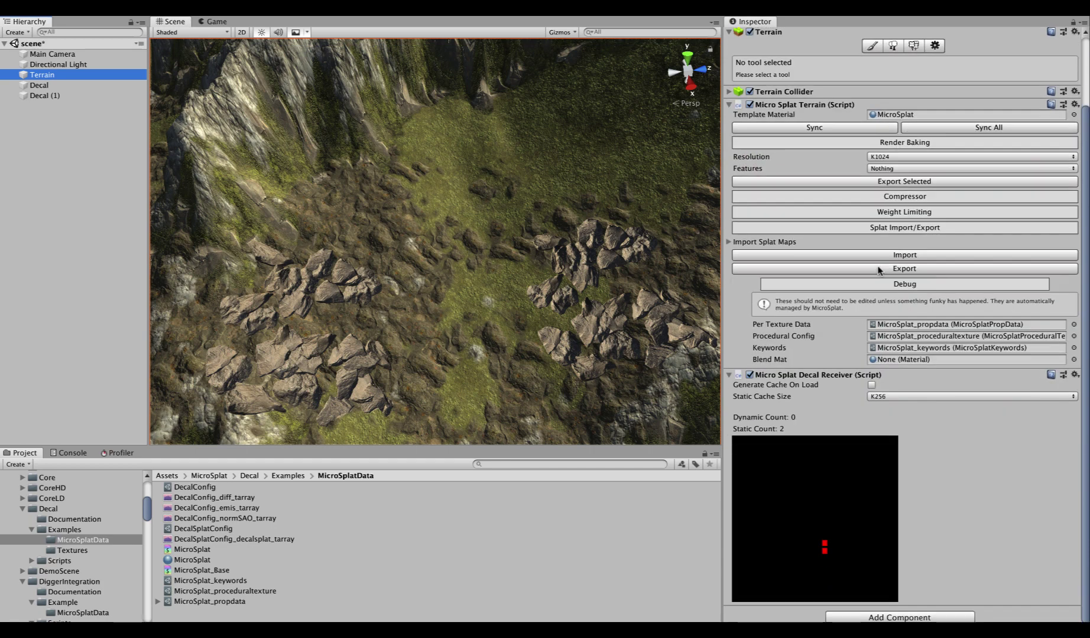
pyautogui.scroll(3, 878, 271)
# Set the Albedo Opacity, Normal Opacity and Smoothness/AO Opacity of Decal (1) to 0
pyautogui.click(66, 96)
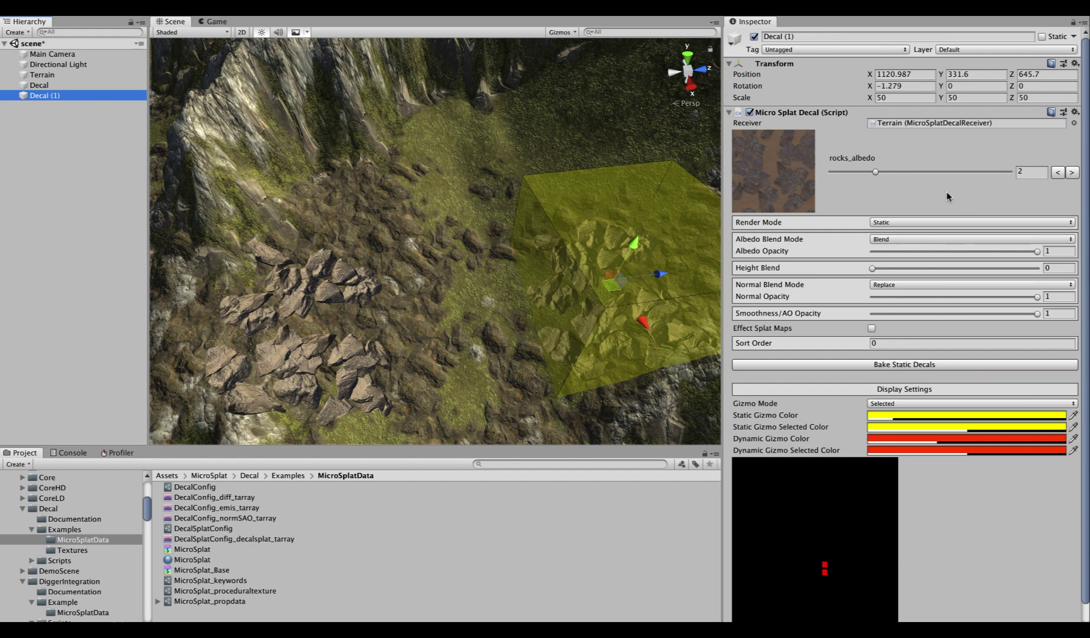
pyautogui.click(1055, 251)
pyautogui.write('0')
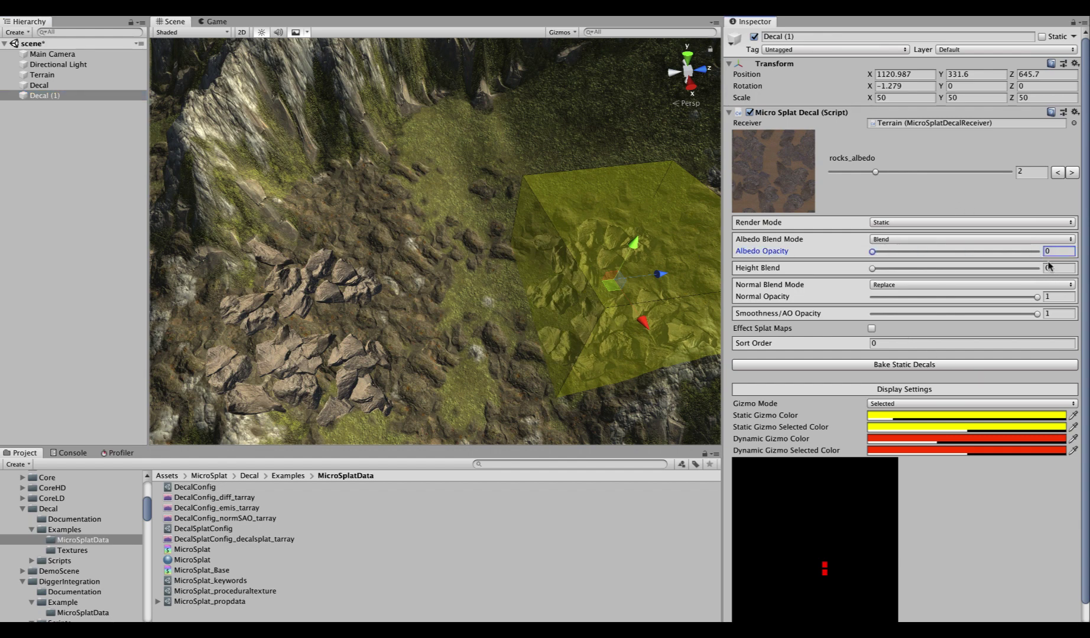
pyautogui.moveTo(1037, 300); pyautogui.dragTo(780, 301)
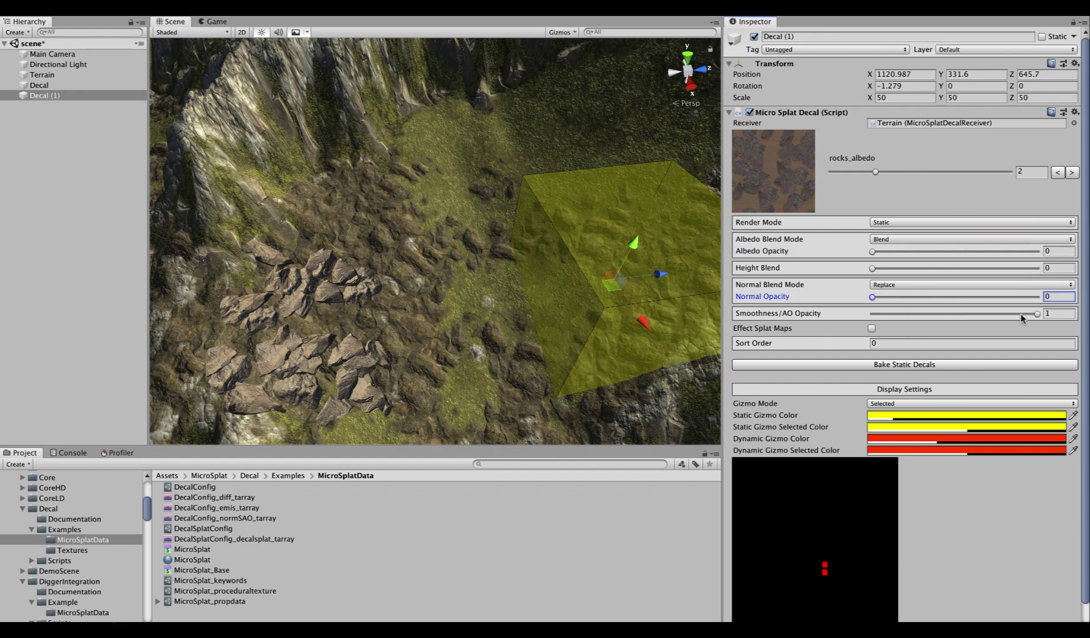
pyautogui.moveTo(1037, 315); pyautogui.dragTo(744, 319)
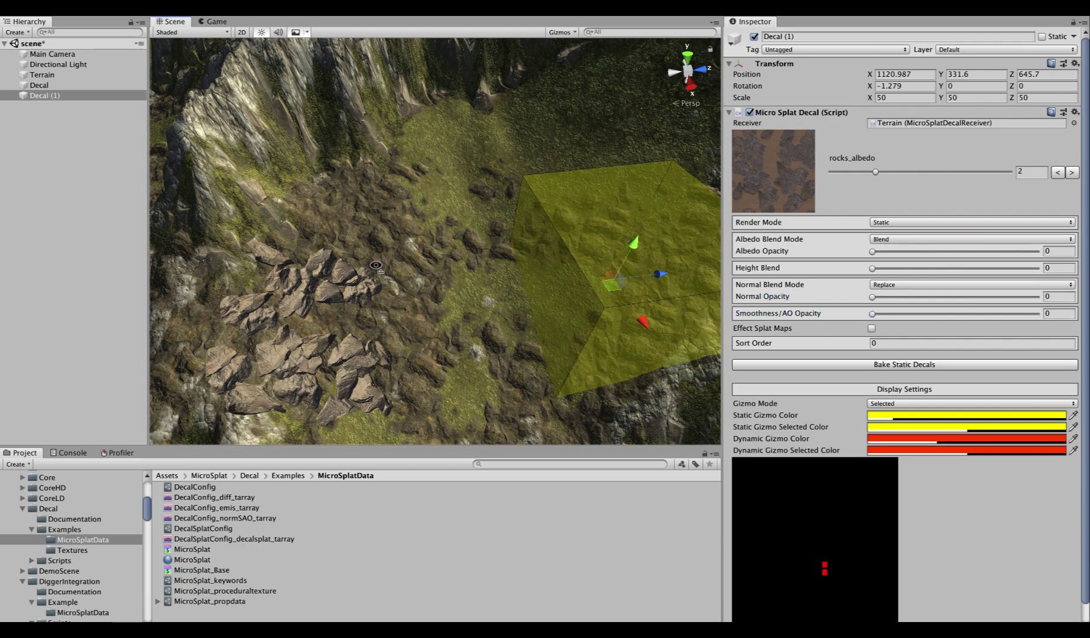
# Enable Effect Splat Maps on Decal (1) and bring up its splat texture settings
pyautogui.moveTo(375, 268)
pyautogui.keyDown('alt'); pyautogui.mouseDown()
pyautogui.moveTo(547, 255)
pyautogui.moveTo(373, 264)
pyautogui.mouseUp(); pyautogui.keyUp('alt')
pyautogui.scroll(-4, 373, 264)
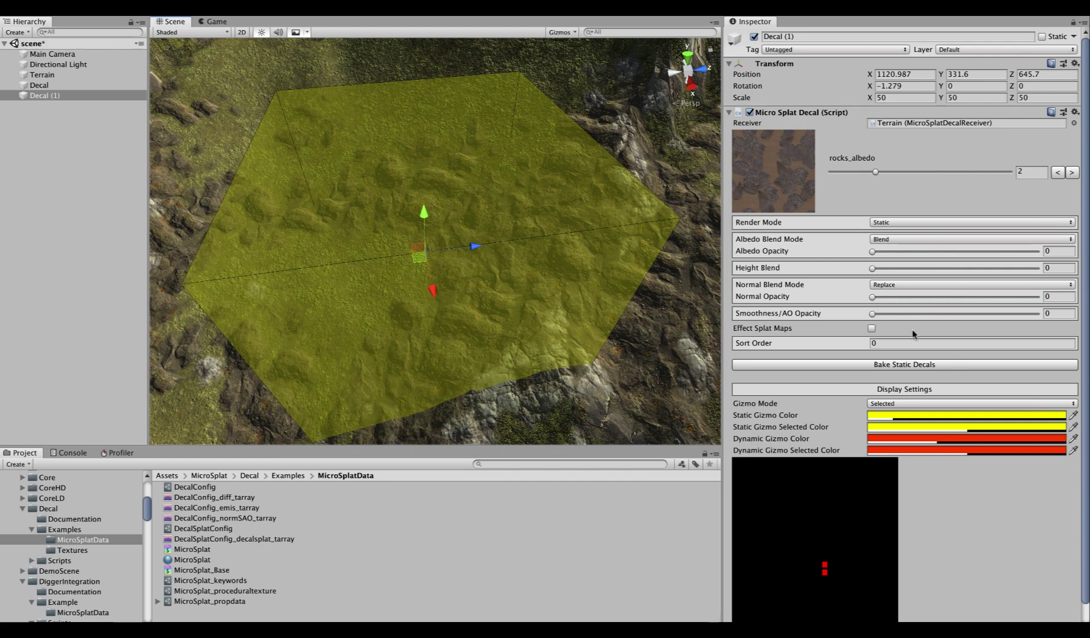
pyautogui.click(871, 328)
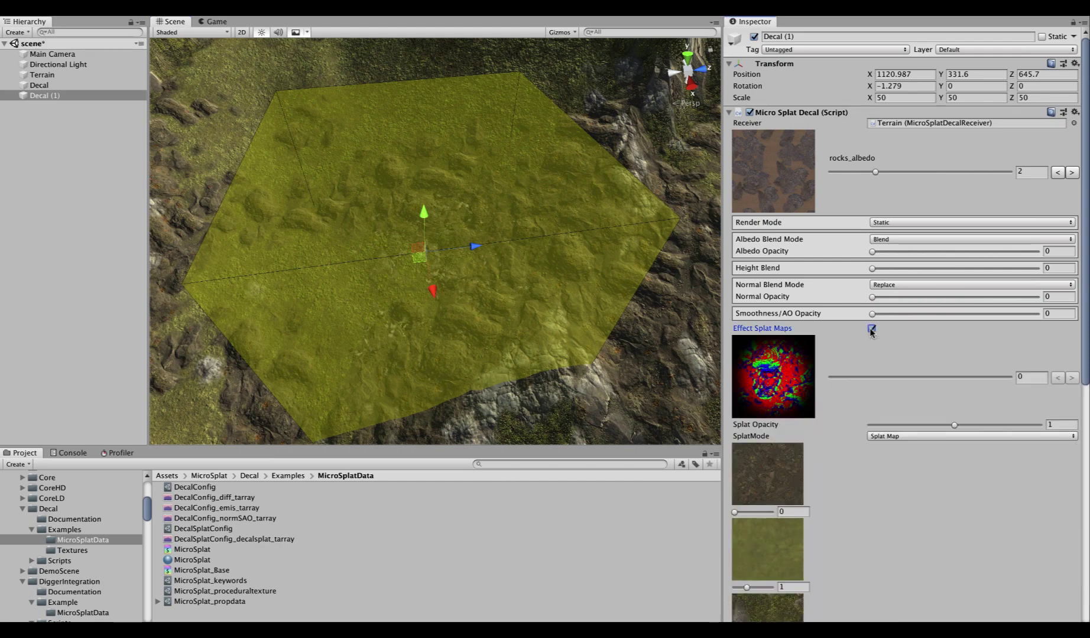
pyautogui.scroll(-3, 953, 287)
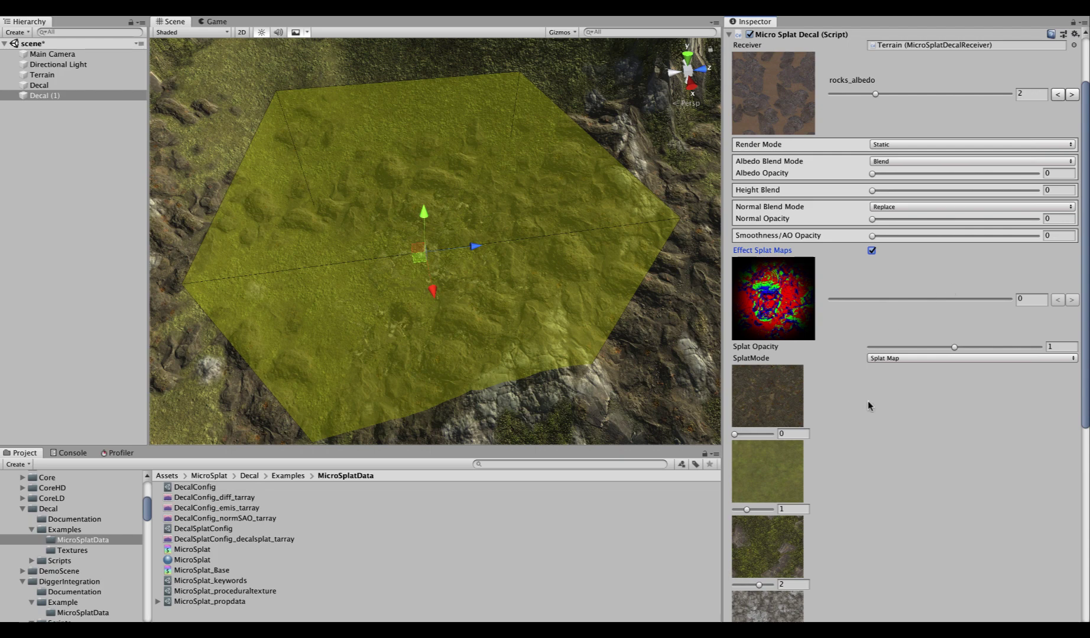
pyautogui.scroll(-3, 869, 408)
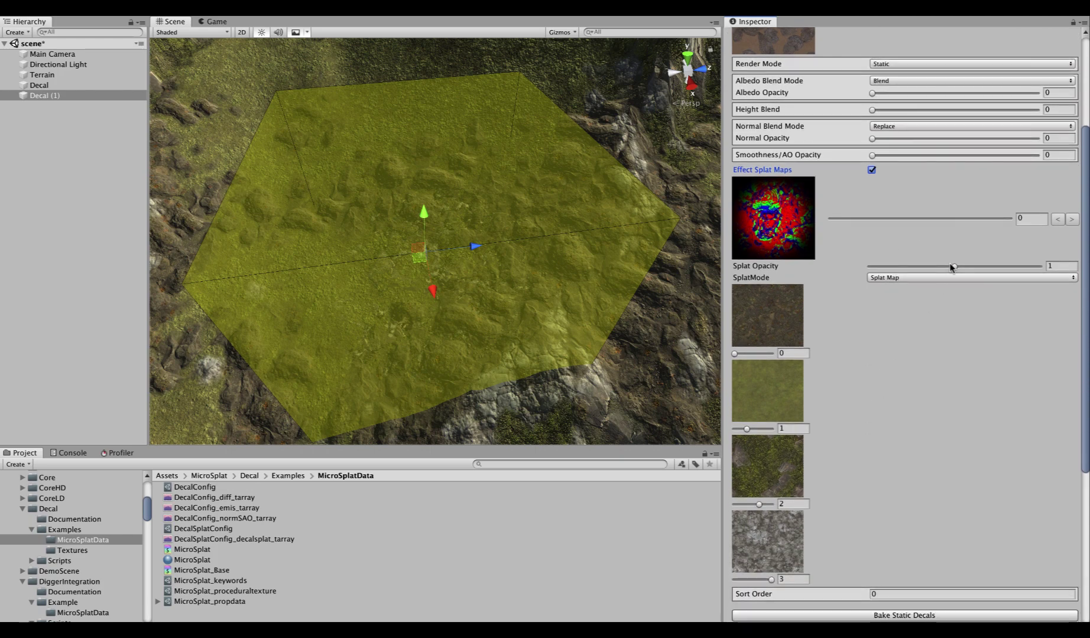
# Set the first and second splat texture indices of Decal (1) to 2 and shift the decal along its Z axis
pyautogui.moveTo(733, 352); pyautogui.dragTo(760, 354)
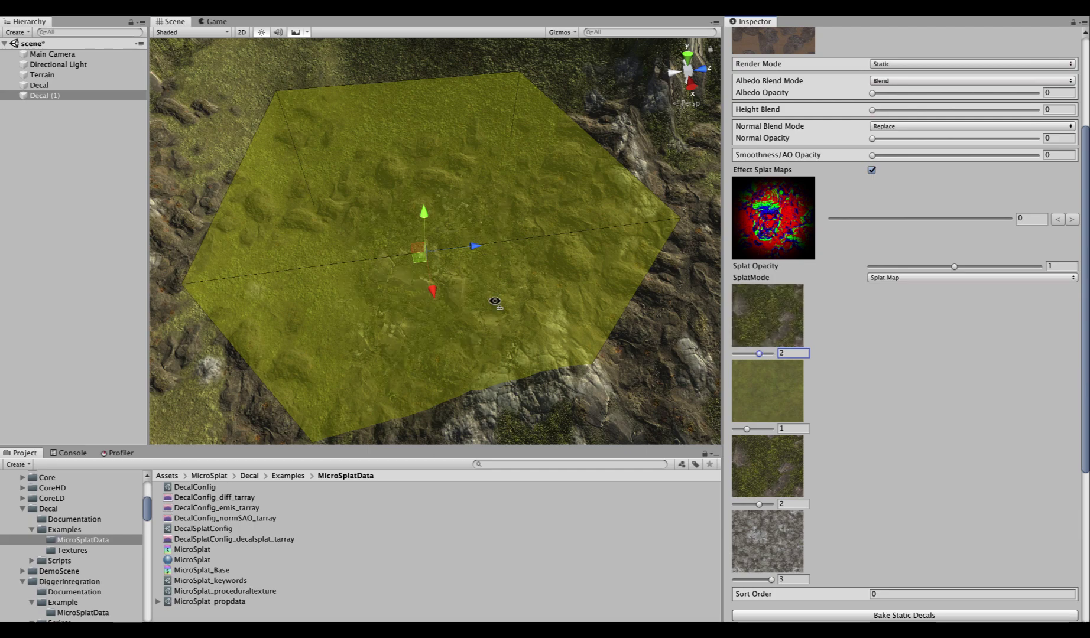
pyautogui.keyDown('alt'); pyautogui.moveTo(494, 302); pyautogui.dragTo(484, 273); pyautogui.keyUp('alt')
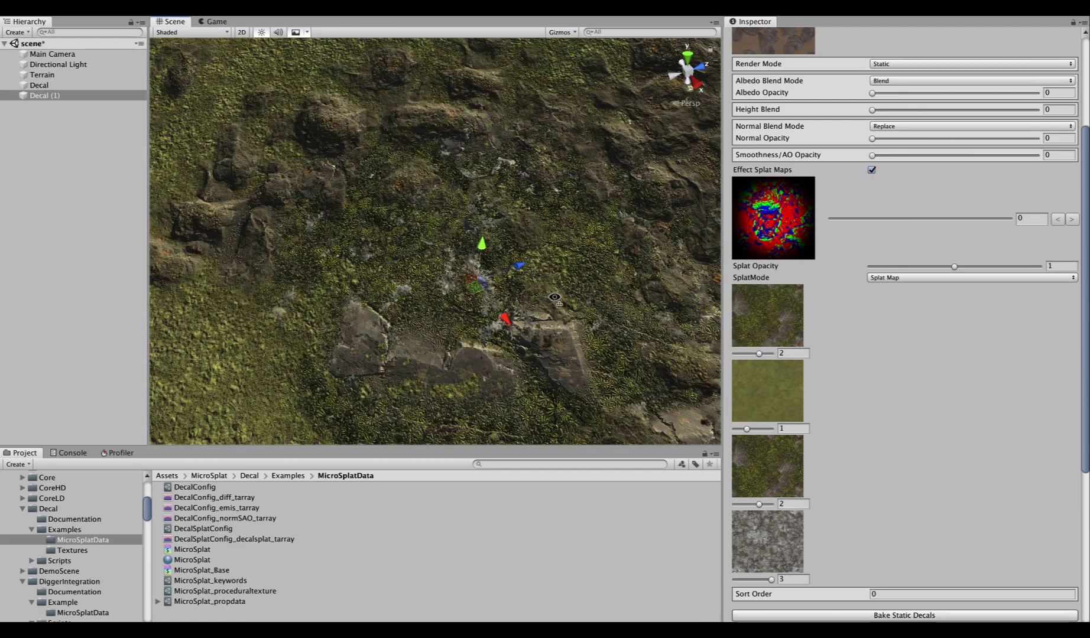
pyautogui.moveTo(771, 355)
pyautogui.mouseDown()
pyautogui.moveTo(780, 355)
pyautogui.moveTo(732, 355)
pyautogui.moveTo(759, 353)
pyautogui.mouseUp()
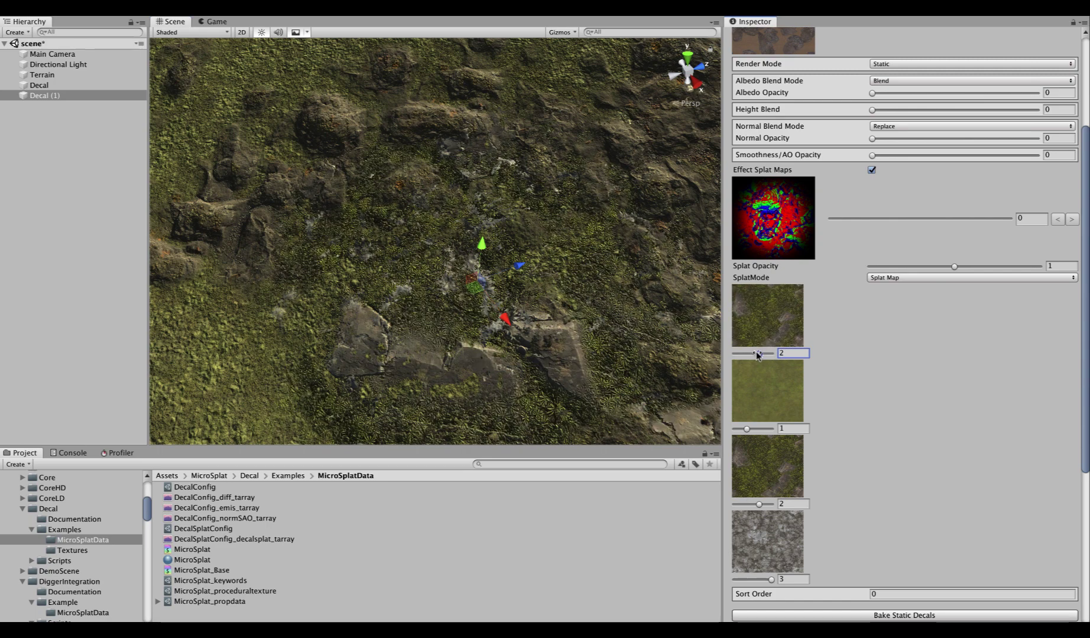
pyautogui.click(747, 429)
pyautogui.moveTo(747, 431); pyautogui.dragTo(758, 430)
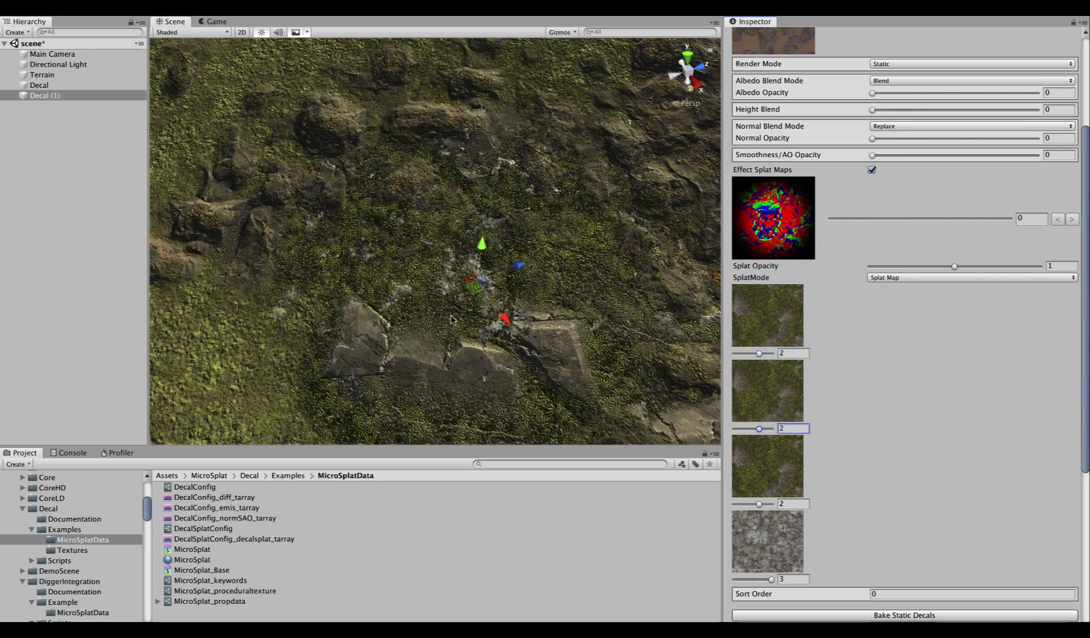
pyautogui.moveTo(505, 267); pyautogui.dragTo(474, 297)
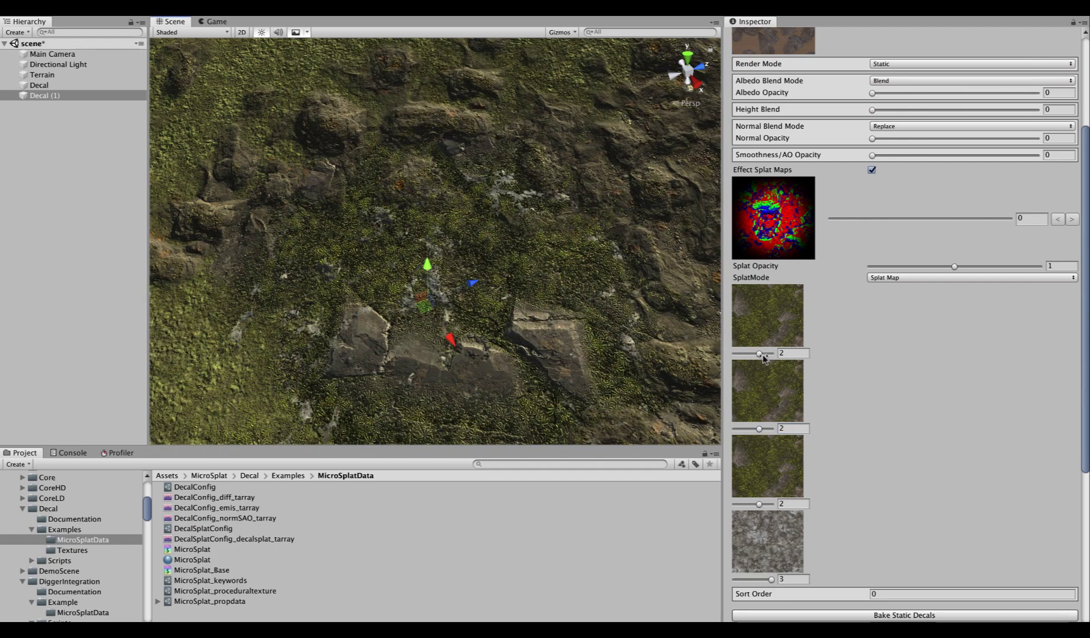
# Set the first splat texture index of Decal (1) to 3 and the second to 1, and move the decal to Z 643.95
pyautogui.moveTo(759, 353); pyautogui.dragTo(771, 354)
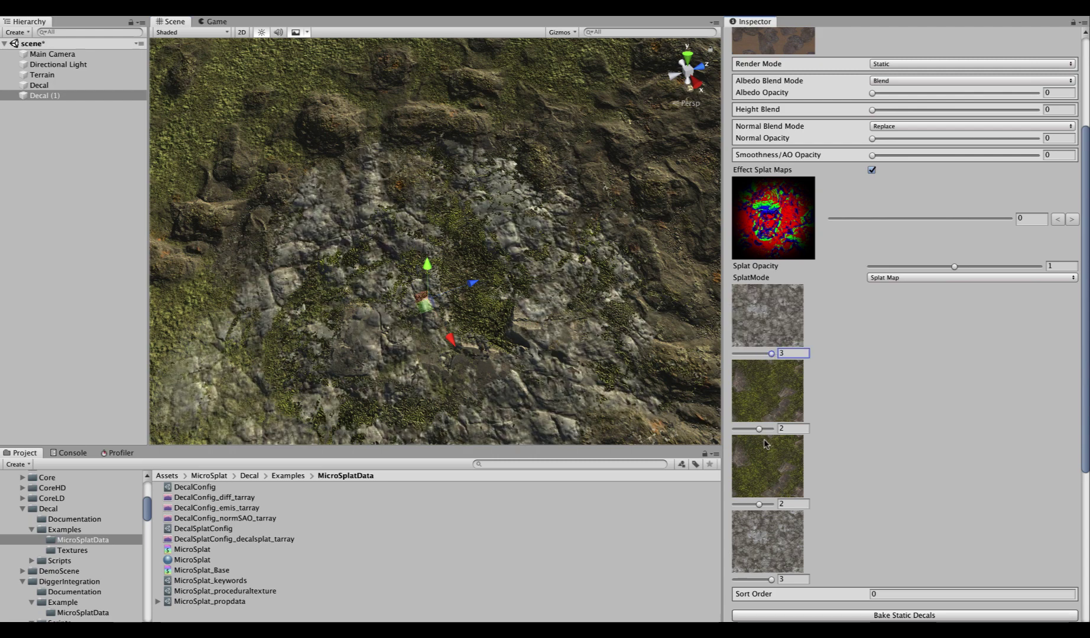
pyautogui.moveTo(759, 429); pyautogui.dragTo(748, 430)
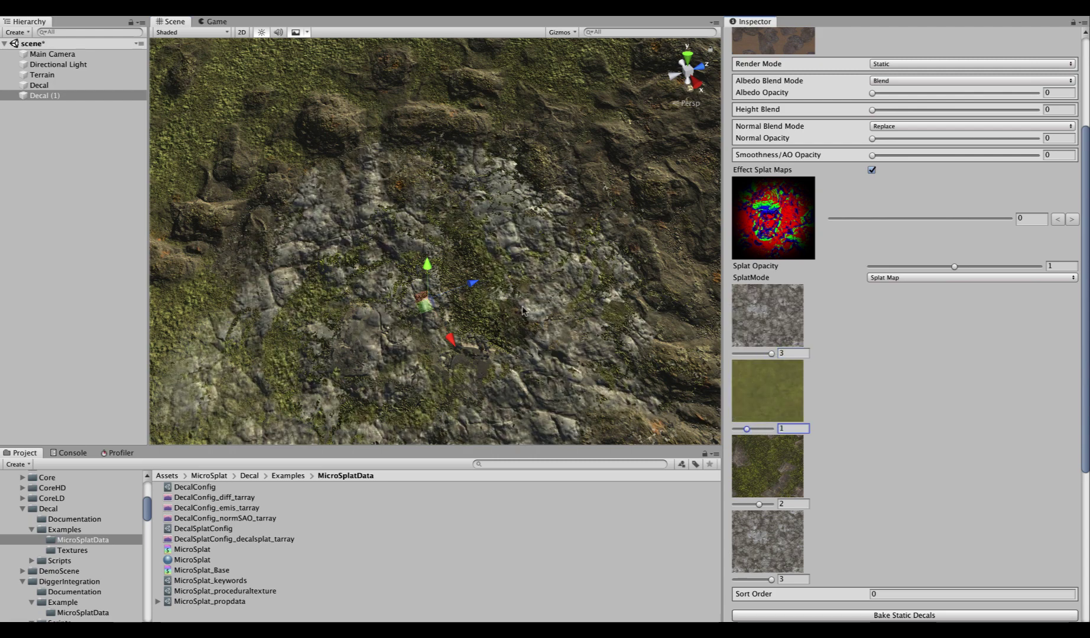
pyautogui.moveTo(472, 280)
pyautogui.mouseDown(button='middle')
pyautogui.moveTo(535, 254)
pyautogui.moveTo(682, 233)
pyautogui.moveTo(345, 358)
pyautogui.moveTo(603, 260)
pyautogui.moveTo(501, 283)
pyautogui.mouseUp(button='middle')
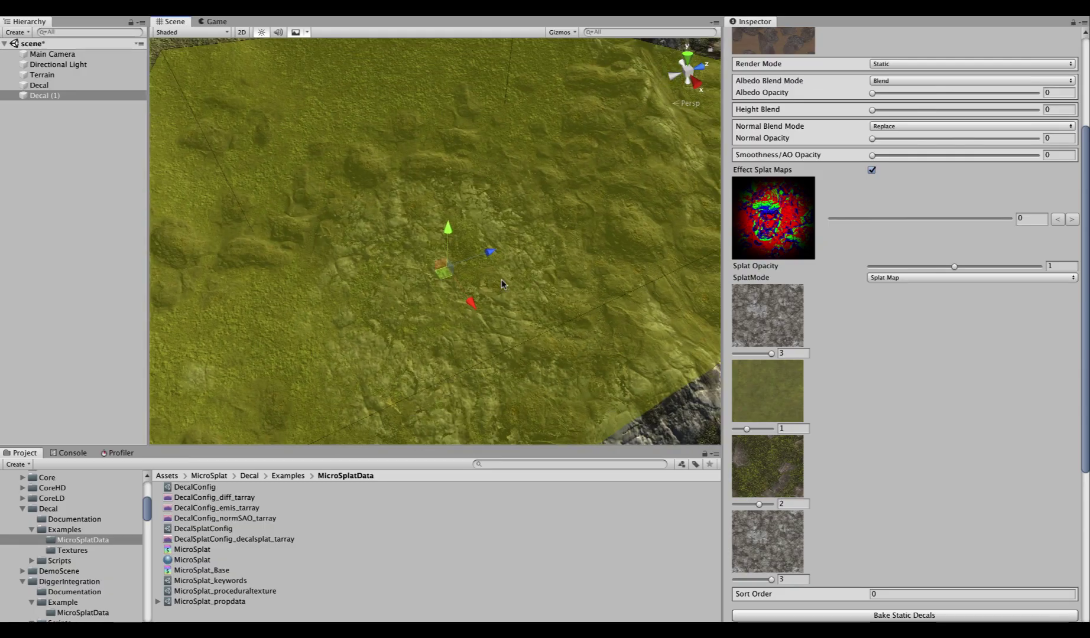
pyautogui.scroll(8, 501, 284)
pyautogui.scroll(-10, 501, 283)
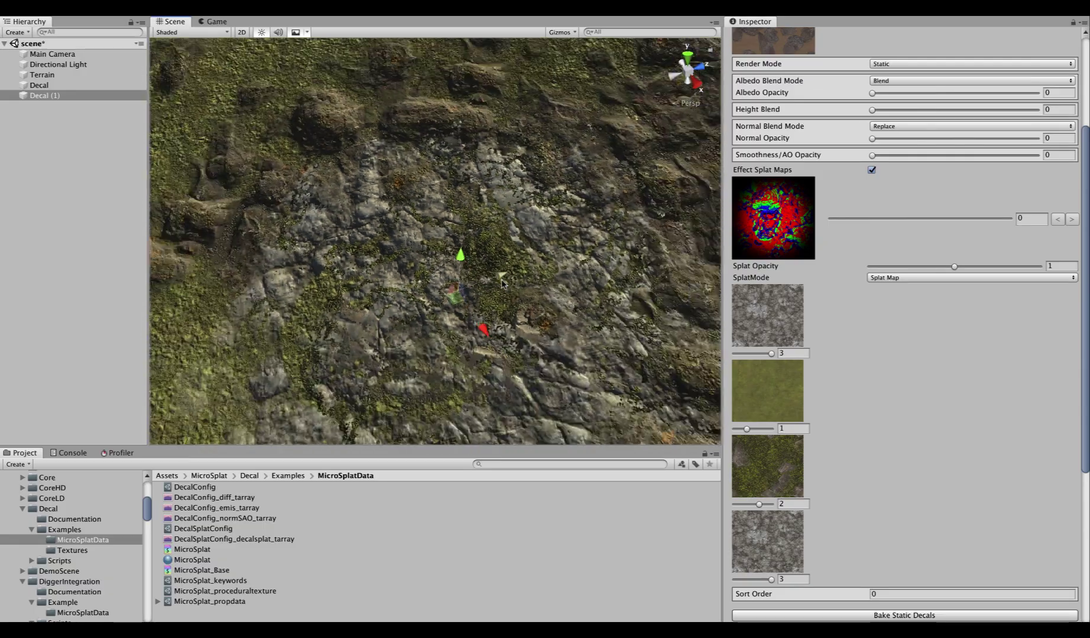
# Check the available SplatMode options for Decal (1), keeping Splat Map
pyautogui.click(885, 279)
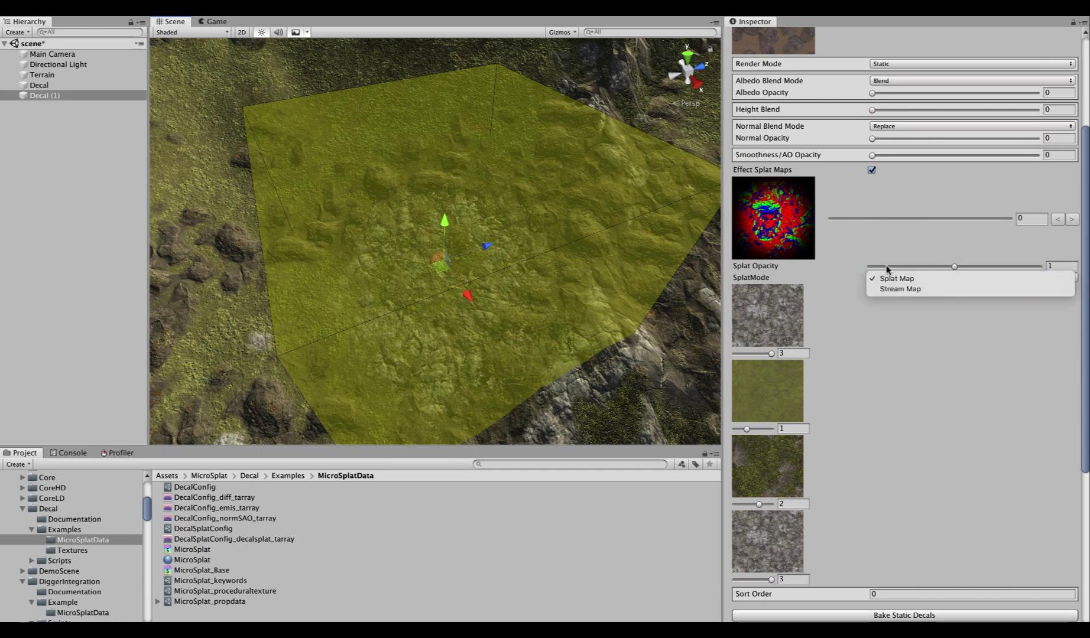
pyautogui.click(777, 267)
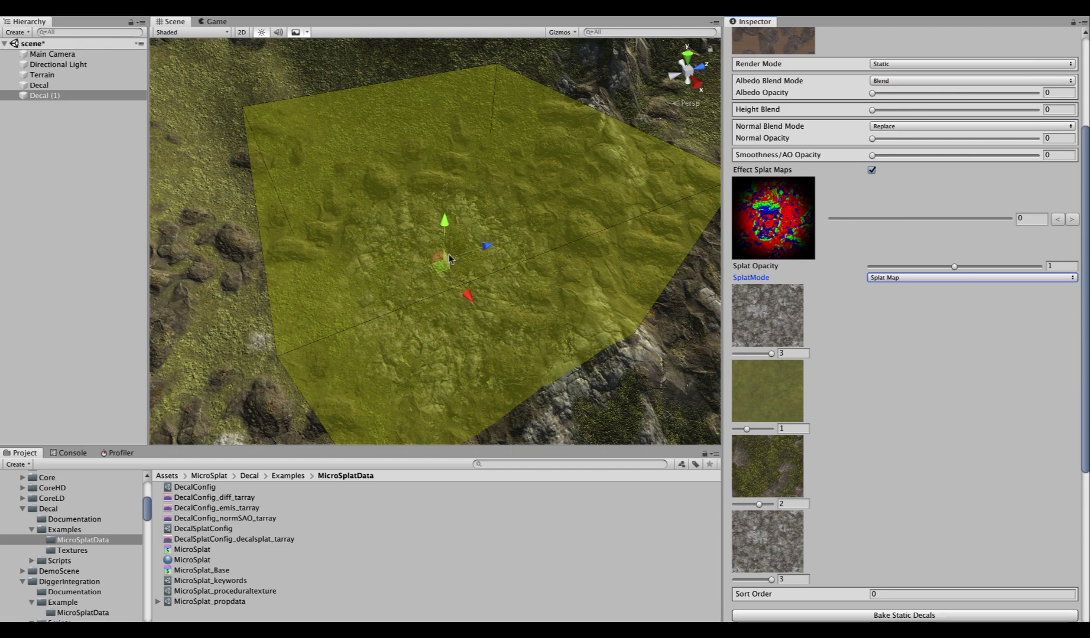
pyautogui.keyDown('alt'); pyautogui.moveTo(449, 260); pyautogui.dragTo(380, 254); pyautogui.keyUp('alt')
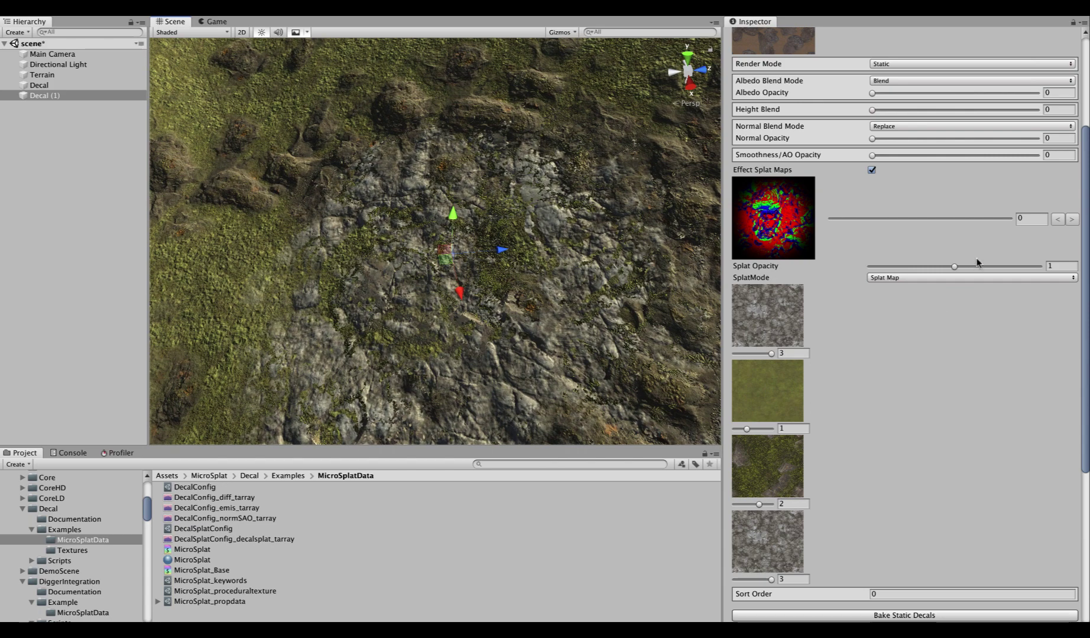
# Turn Effect Splat Maps off and back on for Decal (1) to compare the terrain with and without it
pyautogui.click(954, 266)
pyautogui.hotkey('ctrl', 'z')
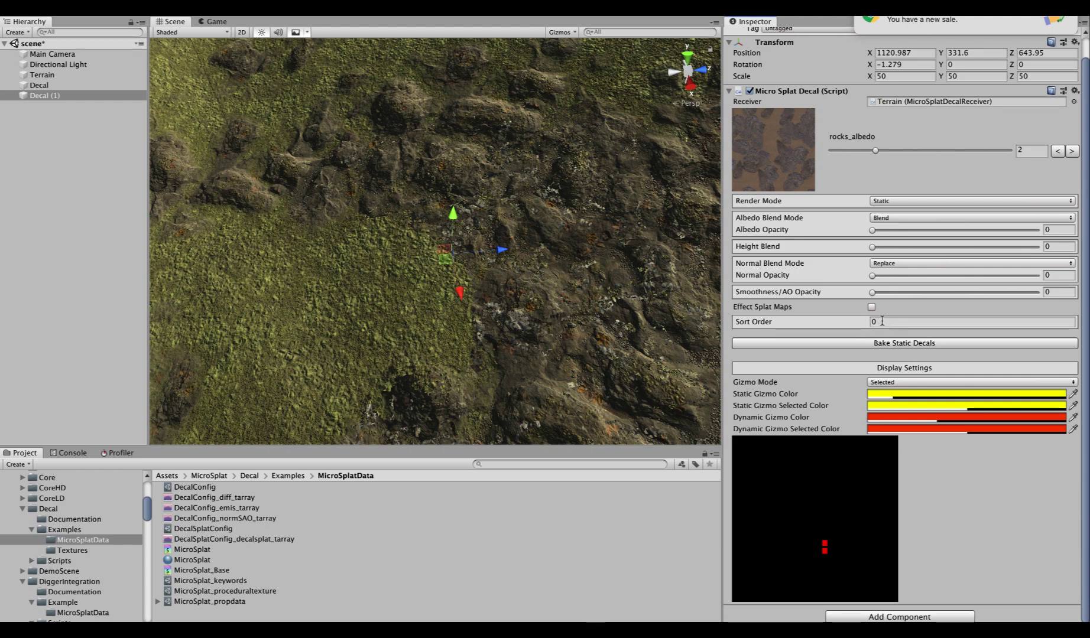
pyautogui.click(871, 307)
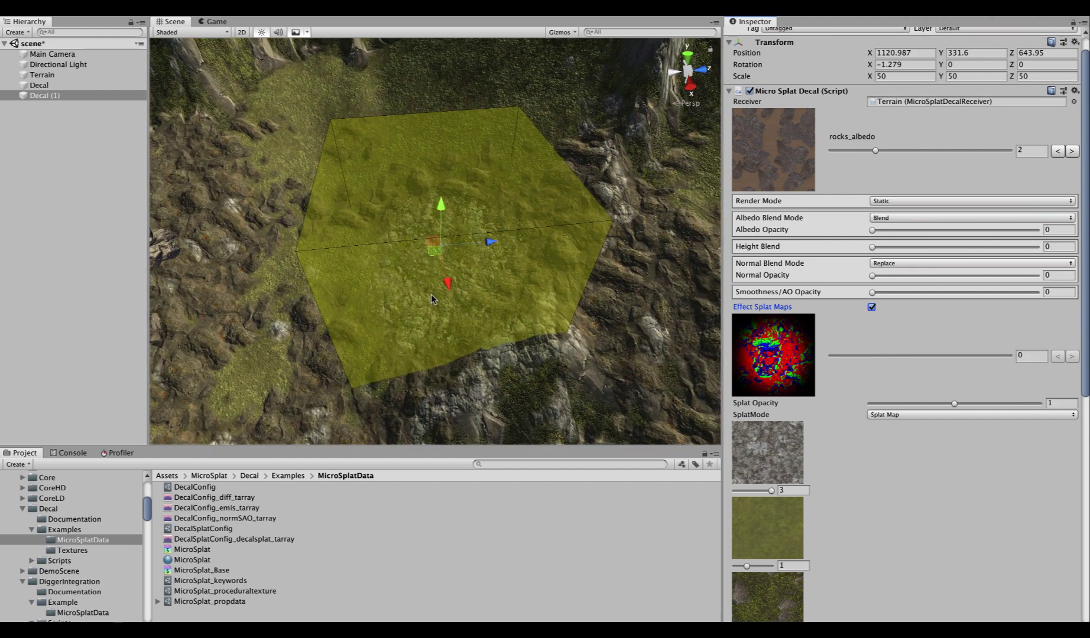
# Switch the original Decal's texture to crack_01_diff (index 5) and lower the decal to Y 324.2
pyautogui.moveTo(431, 295); pyautogui.dragTo(324, 303, button='right')
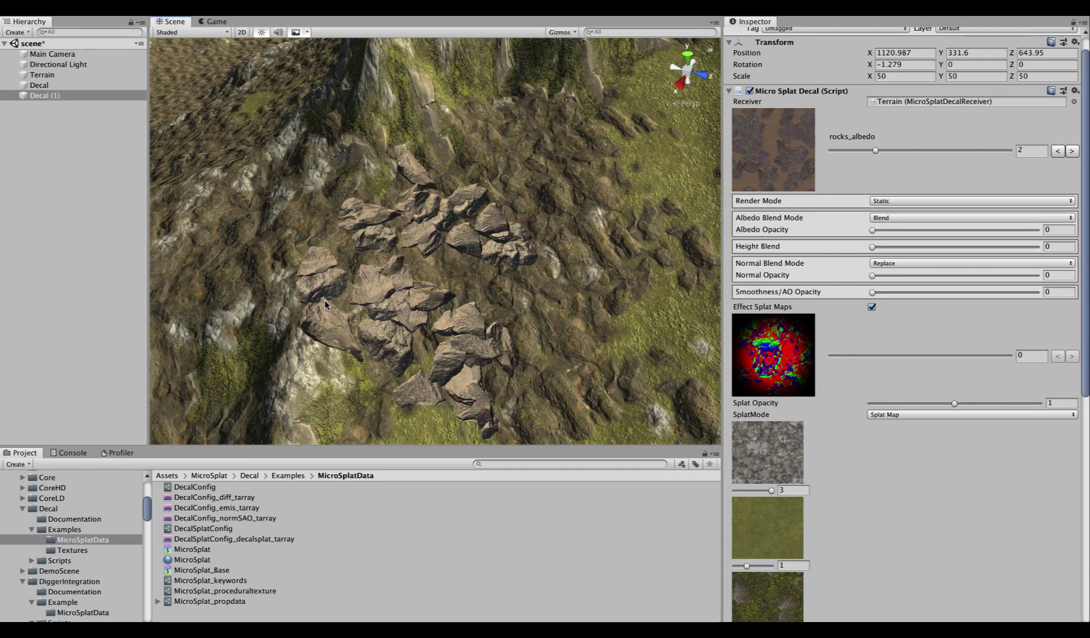
pyautogui.click(412, 260)
pyautogui.click(65, 85)
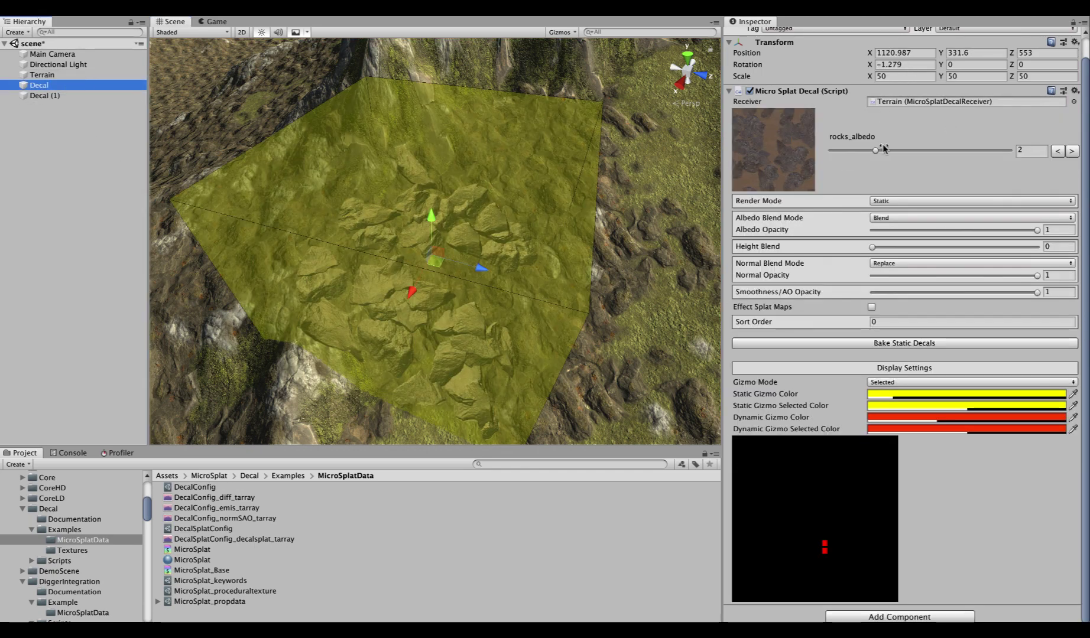
pyautogui.moveTo(876, 150); pyautogui.dragTo(939, 149)
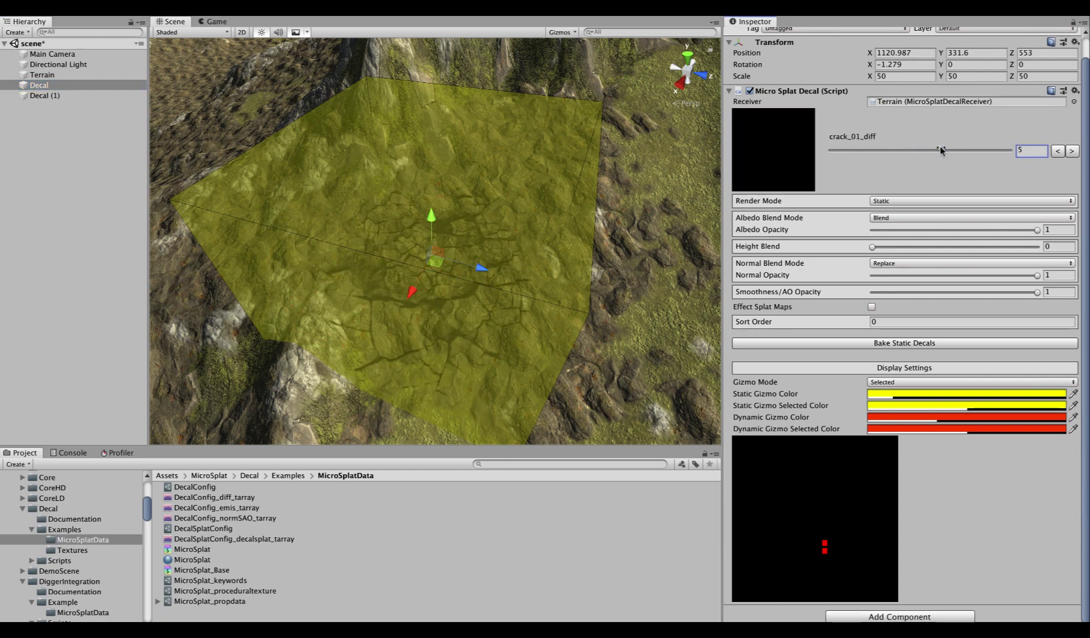
pyautogui.moveTo(429, 232); pyautogui.dragTo(399, 251)
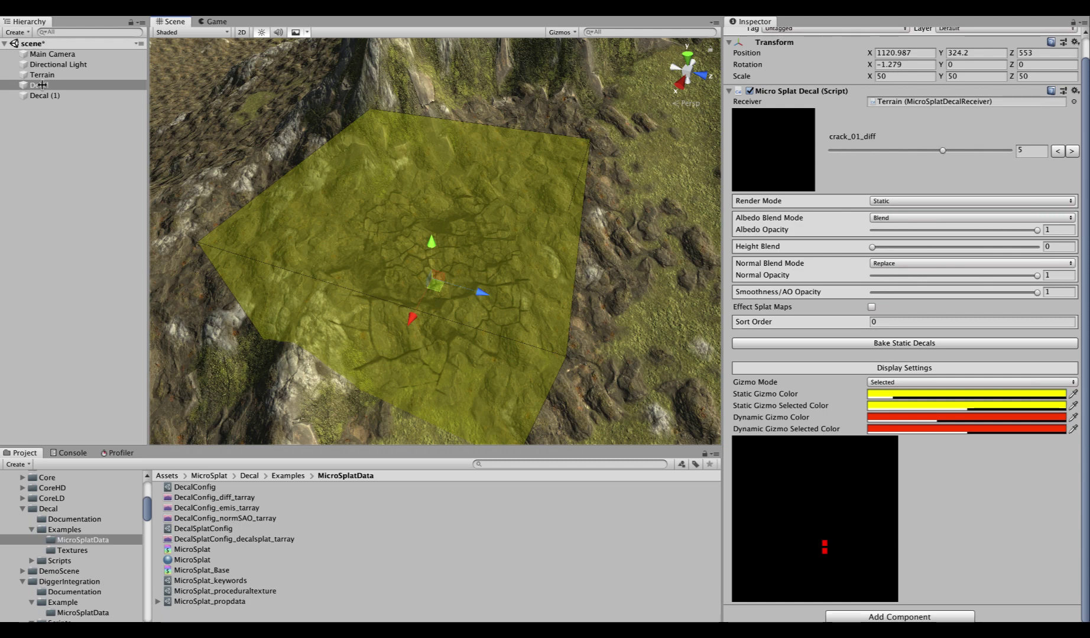
# Move the crack decal along the Z axis to position 559.6
pyautogui.moveTo(43, 85); pyautogui.dragTo(134, 321)
pyautogui.keyDown('alt'); pyautogui.moveTo(331, 331); pyautogui.dragTo(494, 344); pyautogui.keyUp('alt')
pyautogui.keyDown('alt'); pyautogui.scroll(10, 494, 345); pyautogui.keyUp('alt')
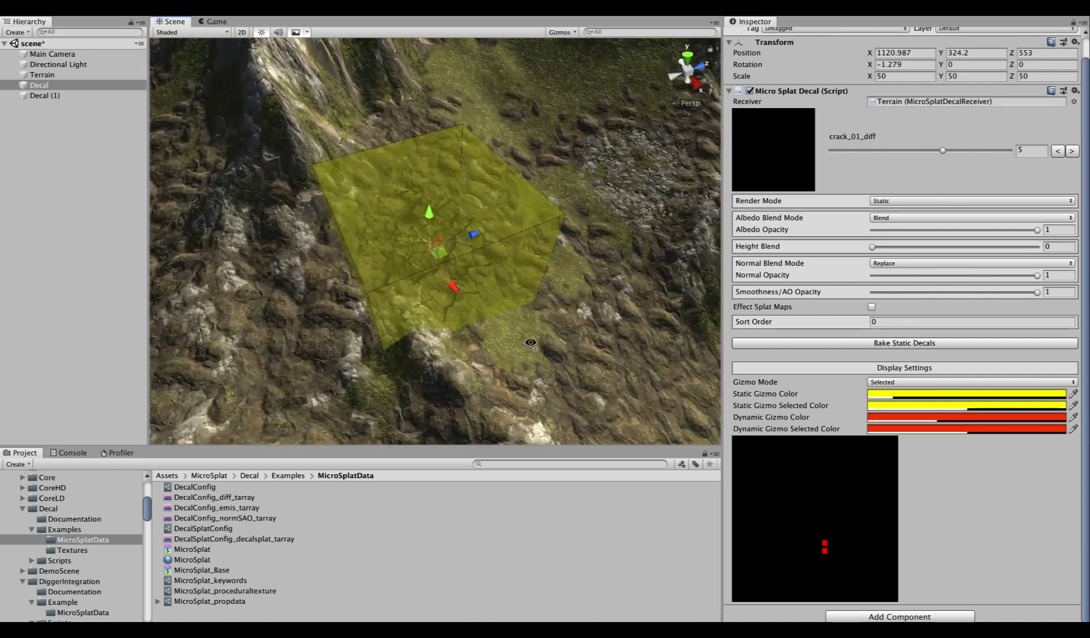
pyautogui.keyDown('alt'); pyautogui.scroll(-8, 436, 299); pyautogui.keyUp('alt')
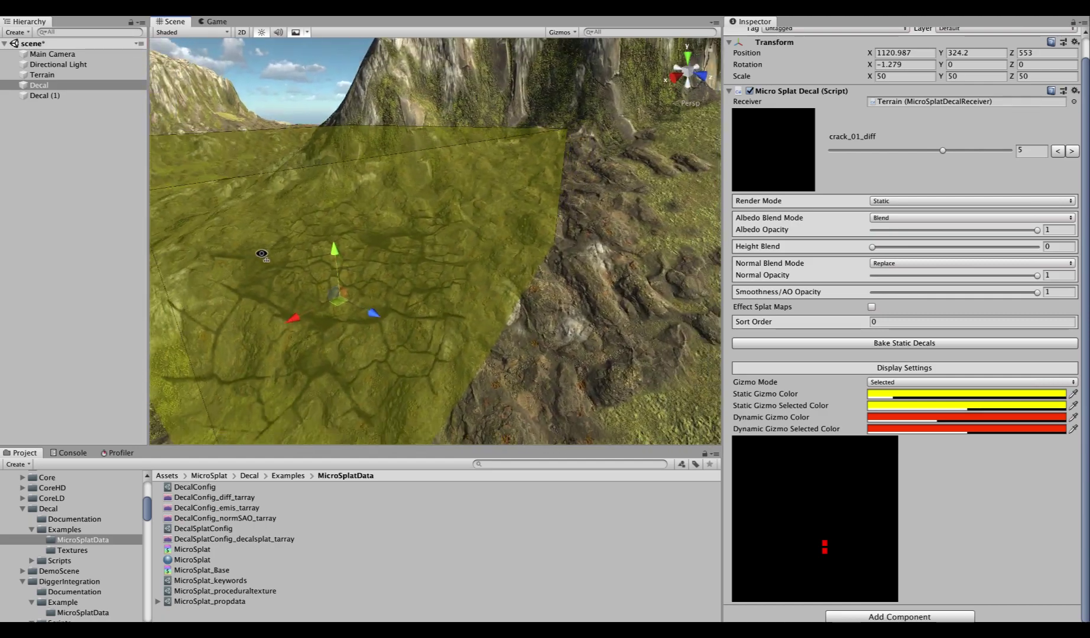
pyautogui.keyDown('alt'); pyautogui.moveTo(435, 300); pyautogui.dragTo(370, 281); pyautogui.keyUp('alt')
pyautogui.press('f')
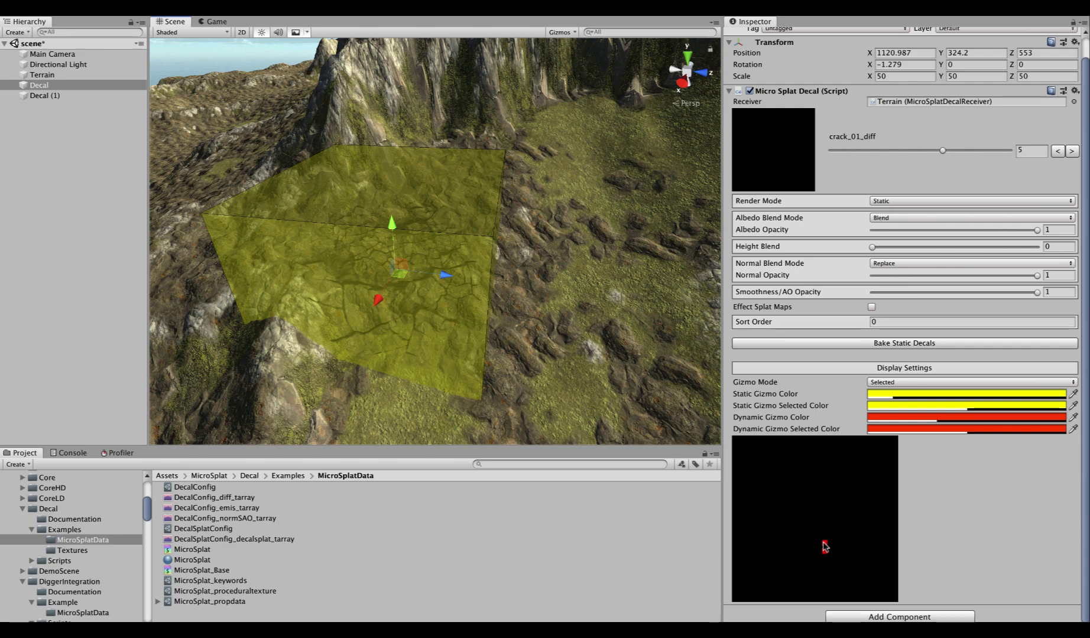
pyautogui.moveTo(43, 89); pyautogui.dragTo(43, 80)
pyautogui.moveTo(438, 275); pyautogui.dragTo(463, 318)
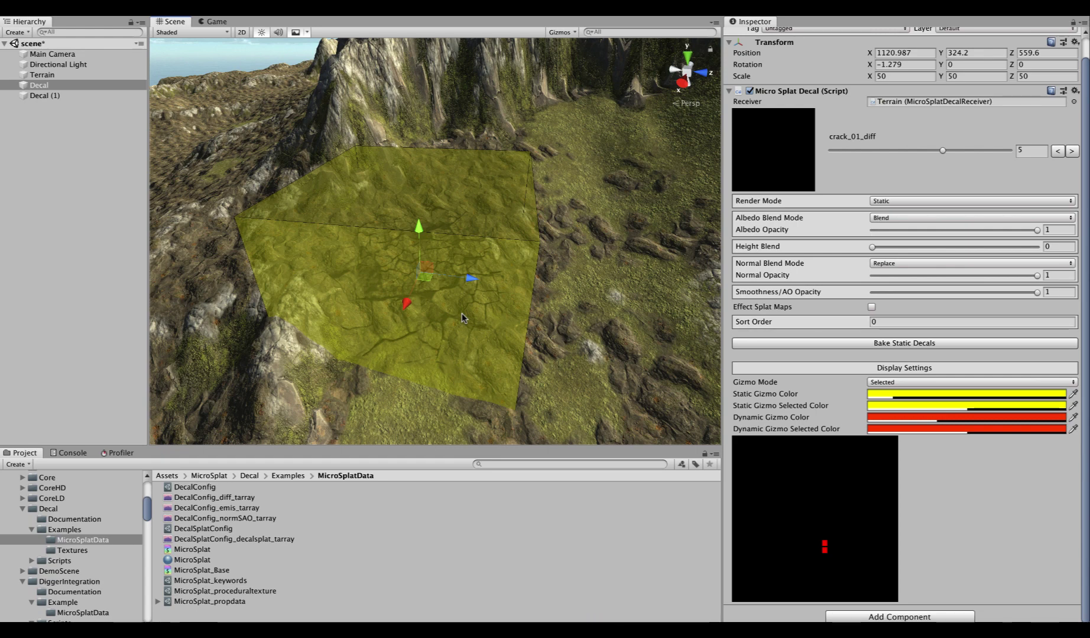
# Review the Terrain's Micro Splat Decal Receiver cache settings and examine the crack decal's detail up close
pyautogui.click(67, 76)
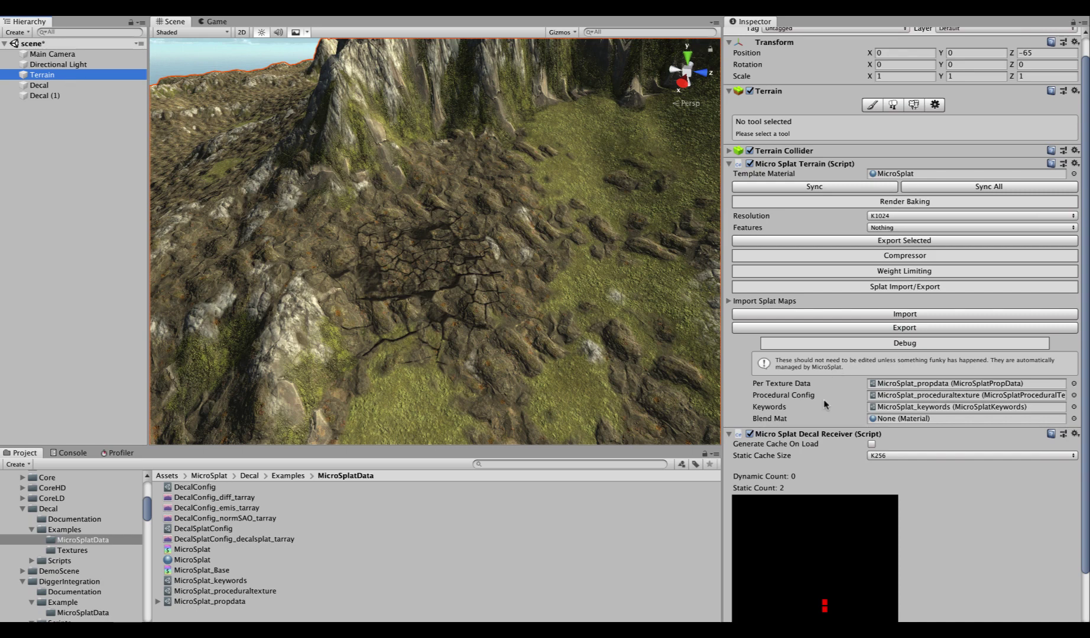
pyautogui.scroll(-3, 815, 516)
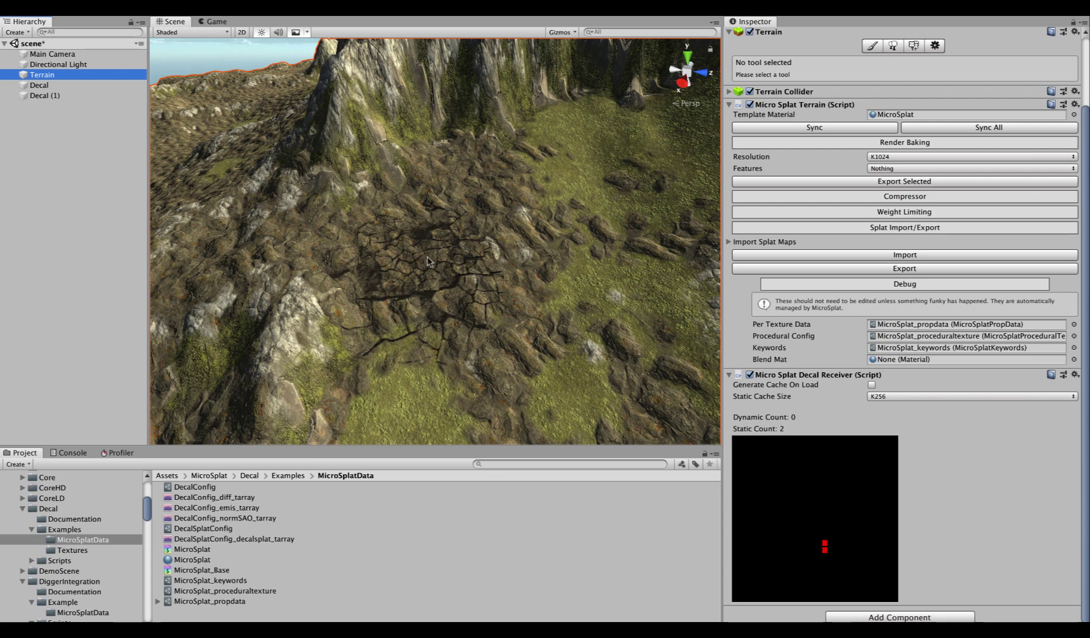
pyautogui.moveTo(430, 261); pyautogui.dragTo(475, 242, button='right')
pyautogui.moveTo(475, 241); pyautogui.dragTo(466, 307, button='right')
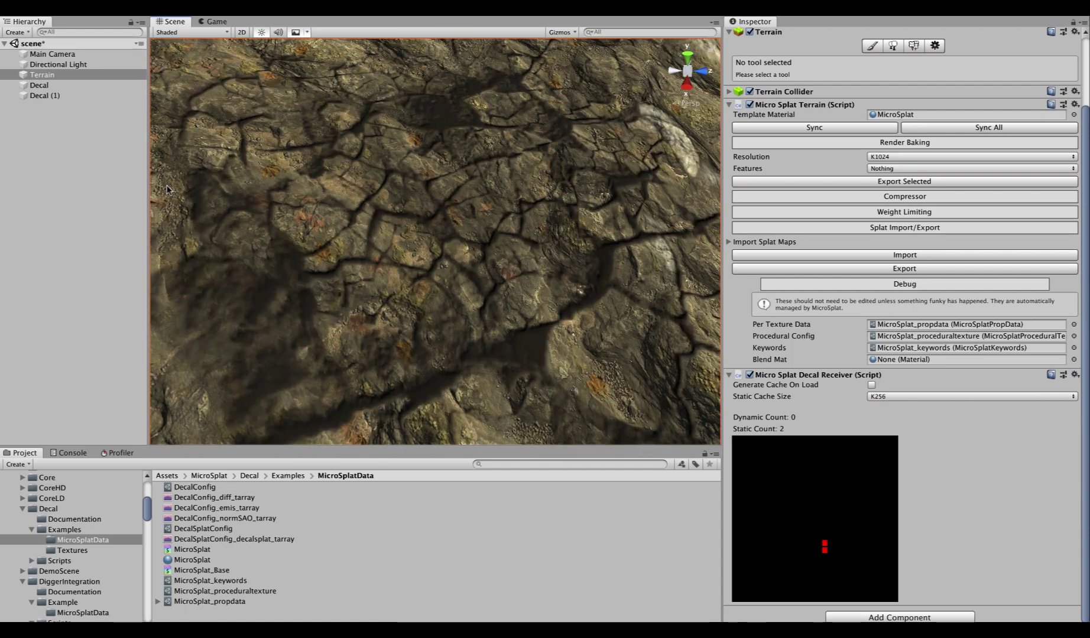
# Switch the original Decal's texture to blood_01_diff (index 4) and try its Albedo Opacity and Normal Opacity, leaving both at 1
pyautogui.click(39, 85)
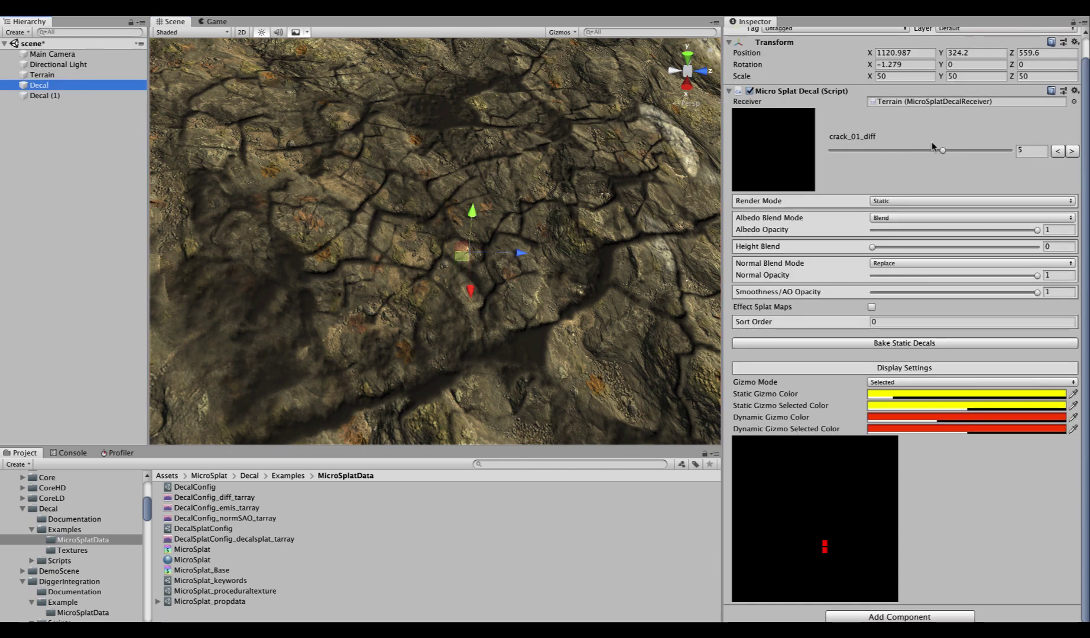
pyautogui.moveTo(940, 151); pyautogui.dragTo(910, 151)
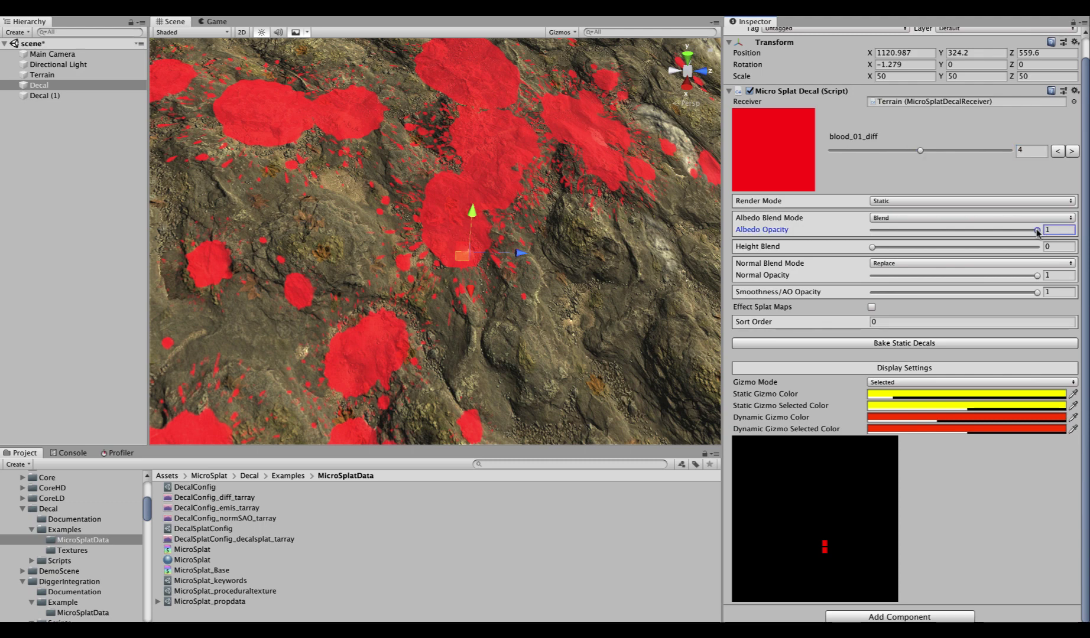
pyautogui.moveTo(1038, 230)
pyautogui.mouseDown()
pyautogui.moveTo(810, 222)
pyautogui.moveTo(1041, 230)
pyautogui.mouseUp()
pyautogui.moveTo(1037, 276); pyautogui.dragTo(1087, 271)
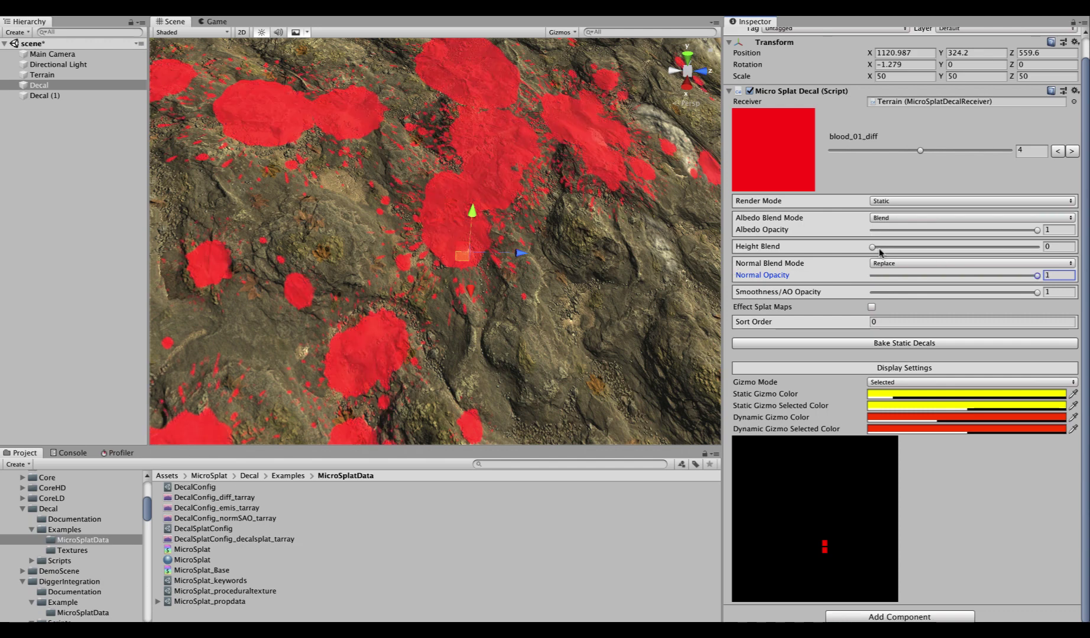
# Switch the Decal's texture to crater_diff (index 1) and test Normal Opacity and Smoothness/AO Opacity, ending with both at 1
pyautogui.moveTo(920, 152); pyautogui.dragTo(854, 155)
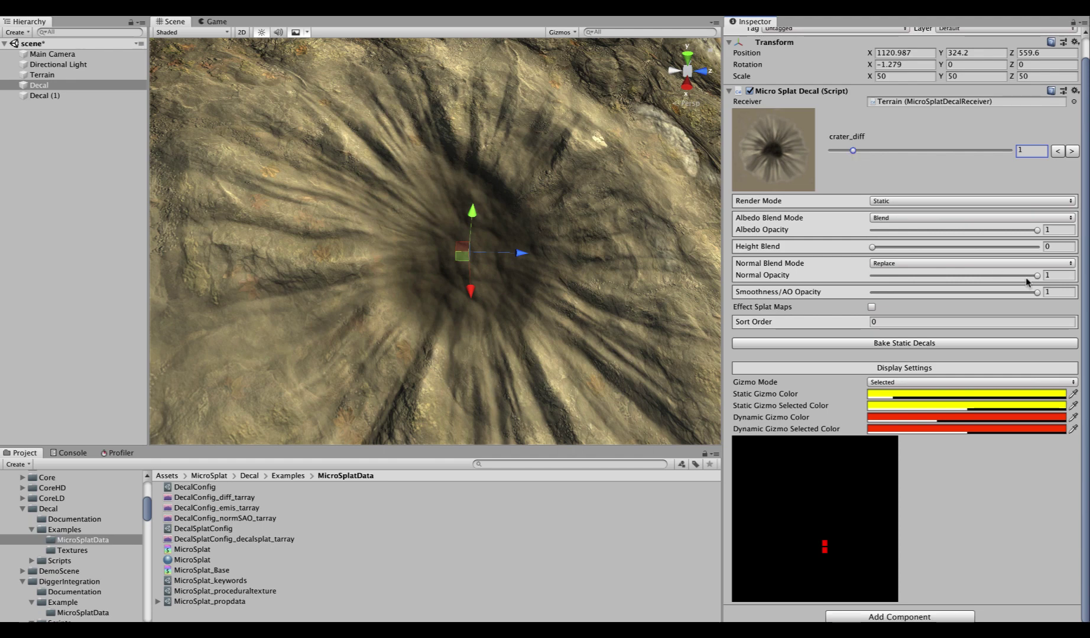
pyautogui.moveTo(1037, 276); pyautogui.dragTo(1079, 258)
pyautogui.moveTo(1037, 292); pyautogui.dragTo(781, 291)
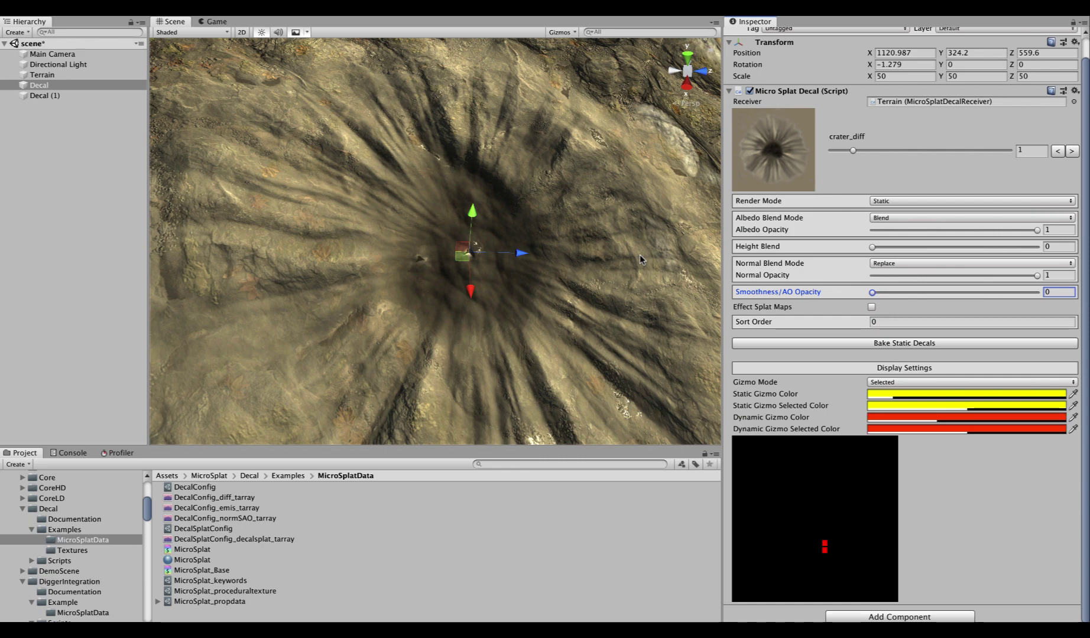
pyautogui.moveTo(872, 292); pyautogui.dragTo(1087, 284)
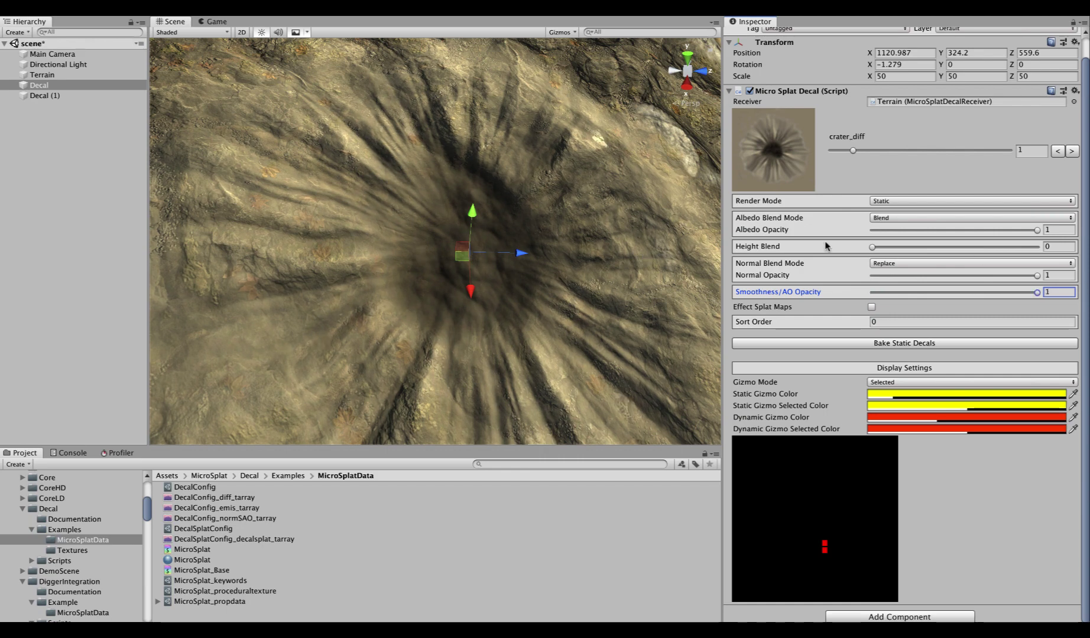
# Open the Terrain's MicroSplat template material and show the Decal section of its shader generator settings
pyautogui.keyDown('alt'); pyautogui.moveTo(535, 215); pyautogui.dragTo(514, 230); pyautogui.keyUp('alt')
pyautogui.scroll(-10, 417, 229)
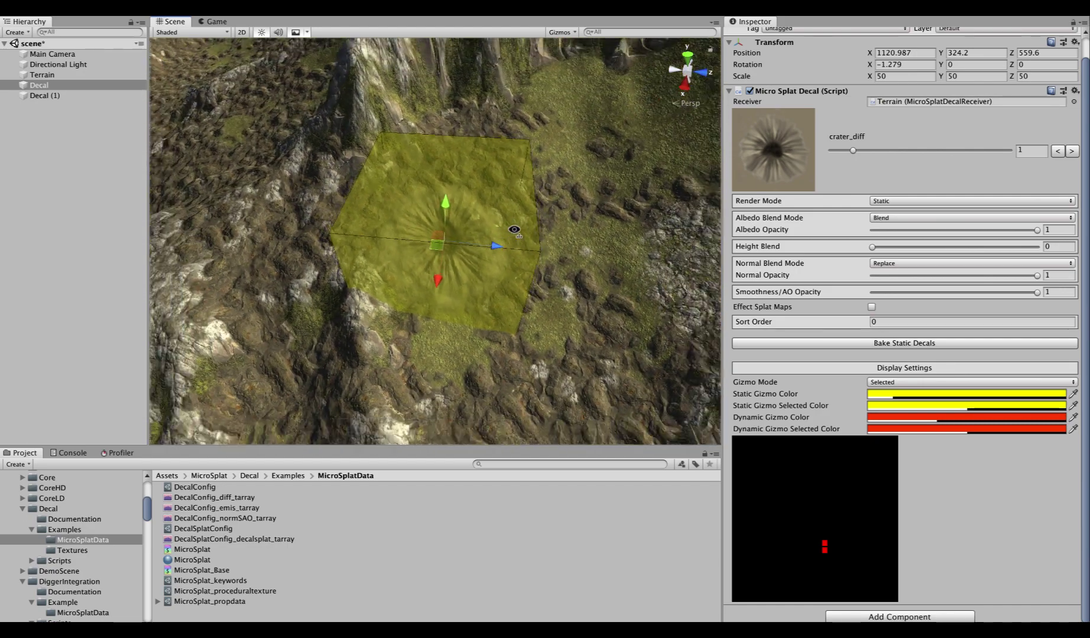
pyautogui.scroll(-5, 514, 229)
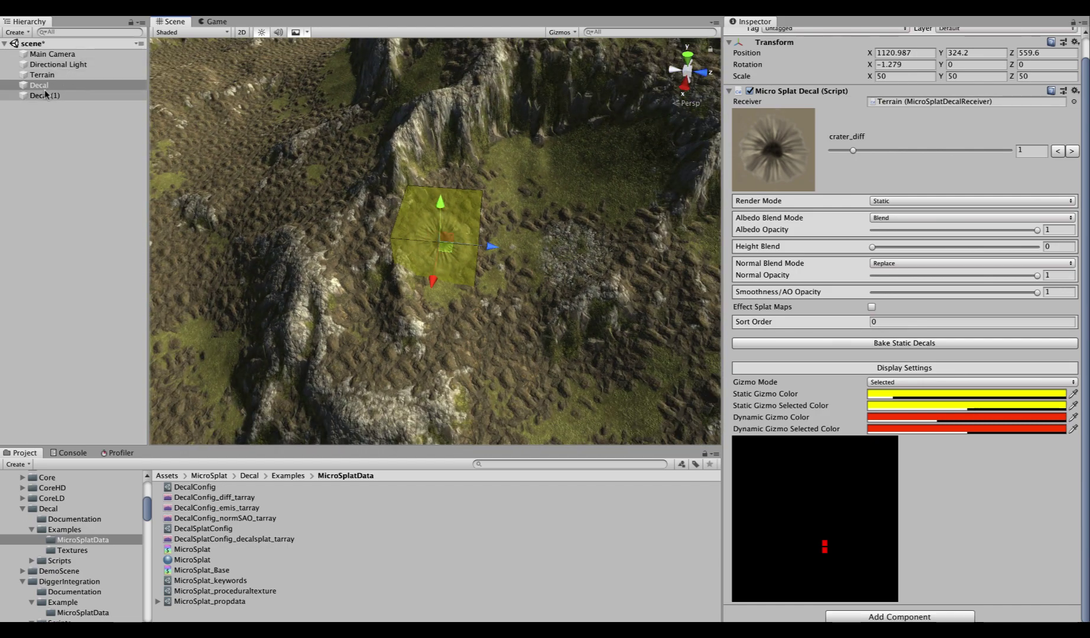
pyautogui.click(42, 75)
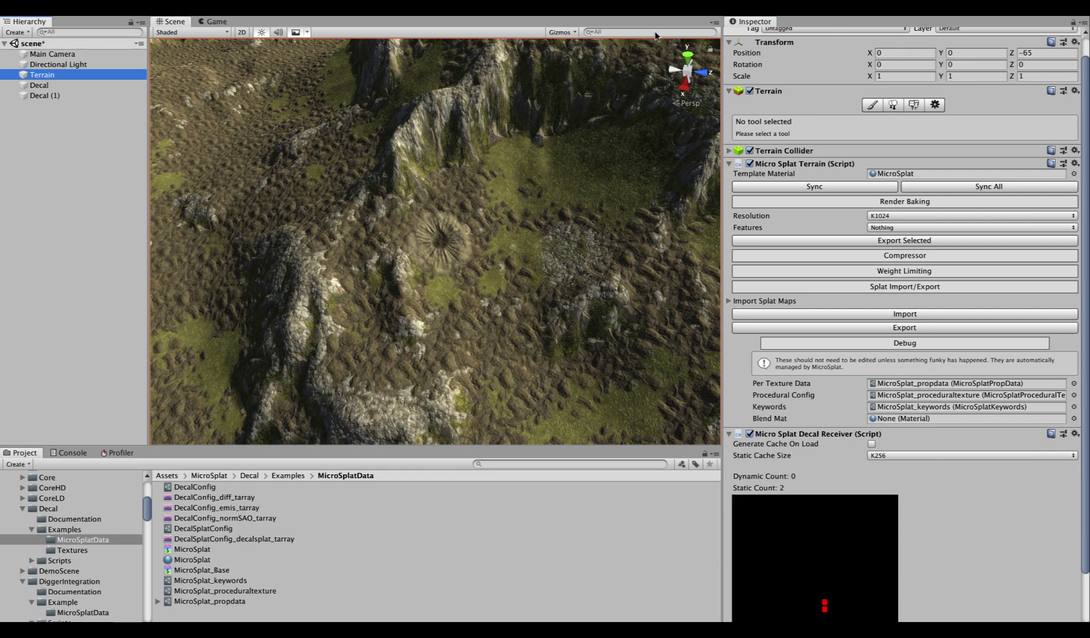
pyautogui.doubleClick(893, 173)
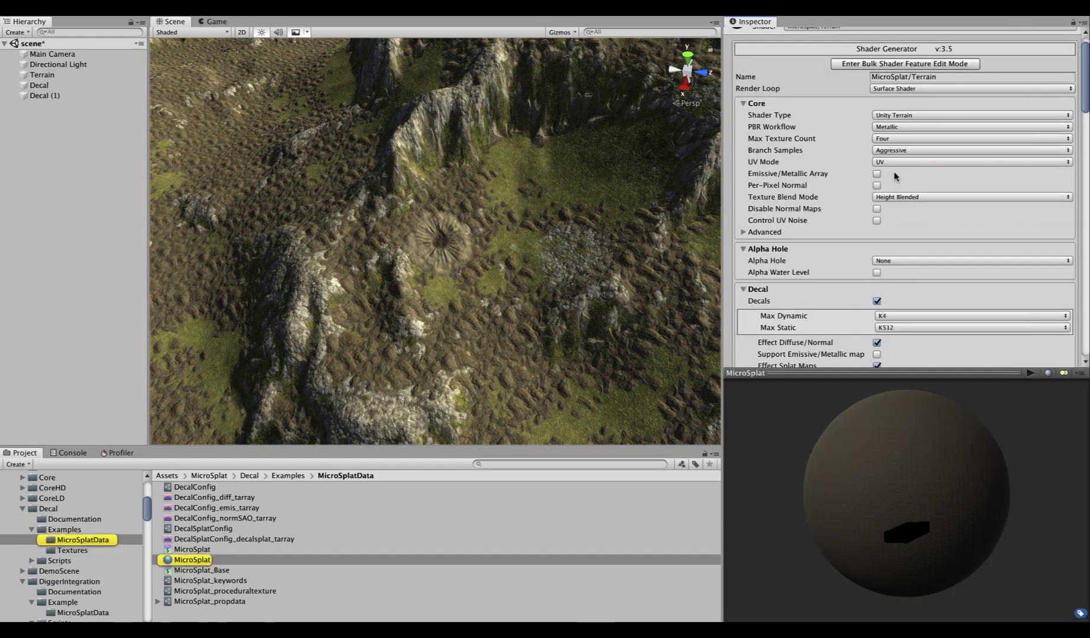
pyautogui.scroll(-5, 830, 287)
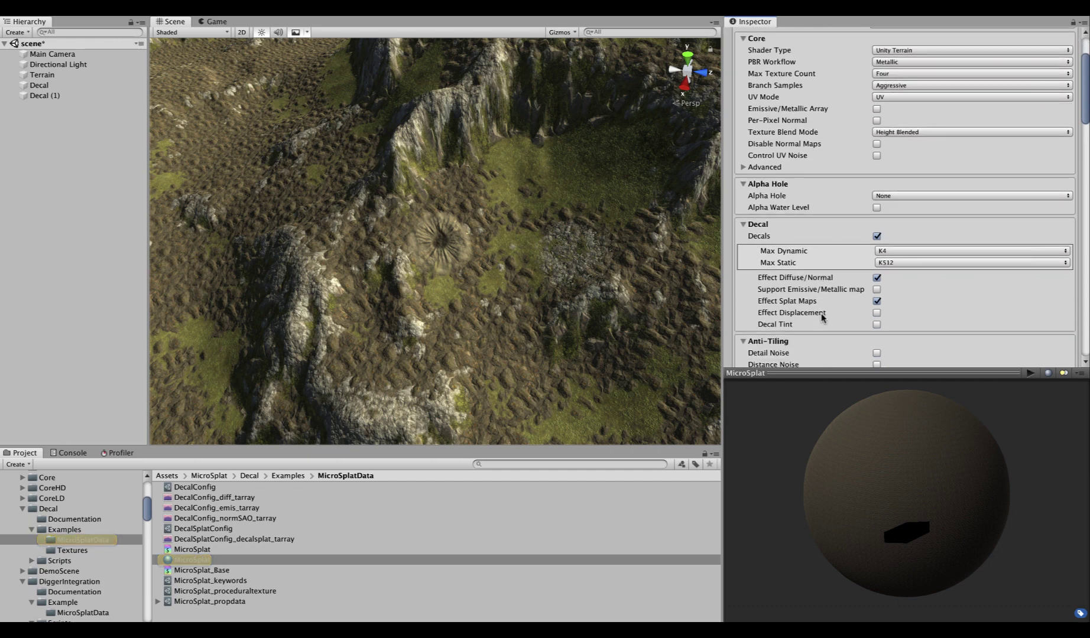
# Review the Max Static choices and the other Decal feature options in the MicroSplat material
pyautogui.click(889, 264)
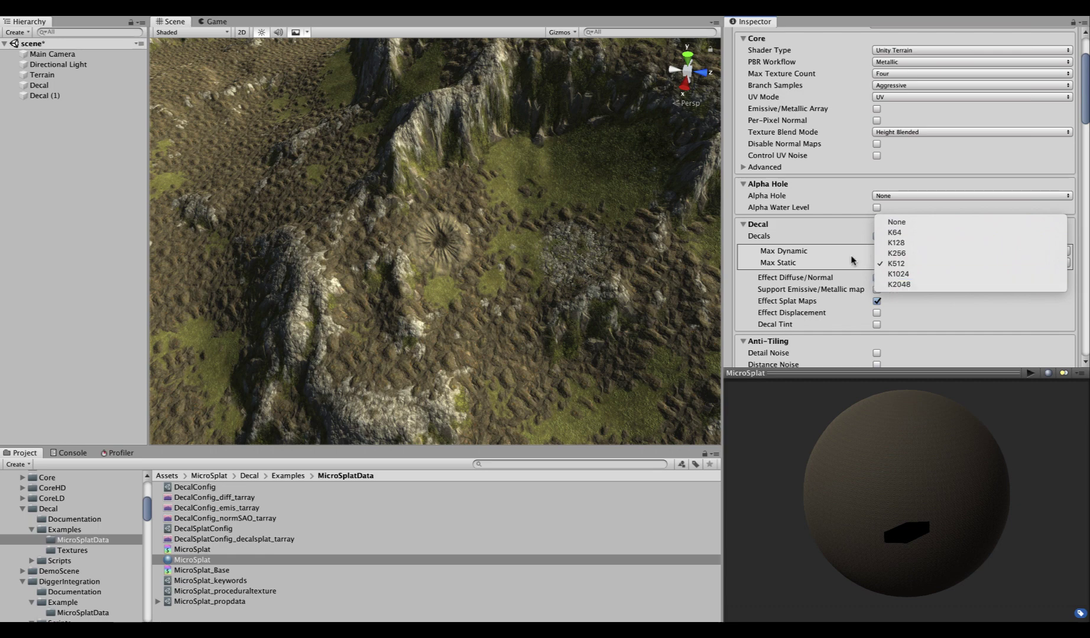
pyautogui.click(766, 263)
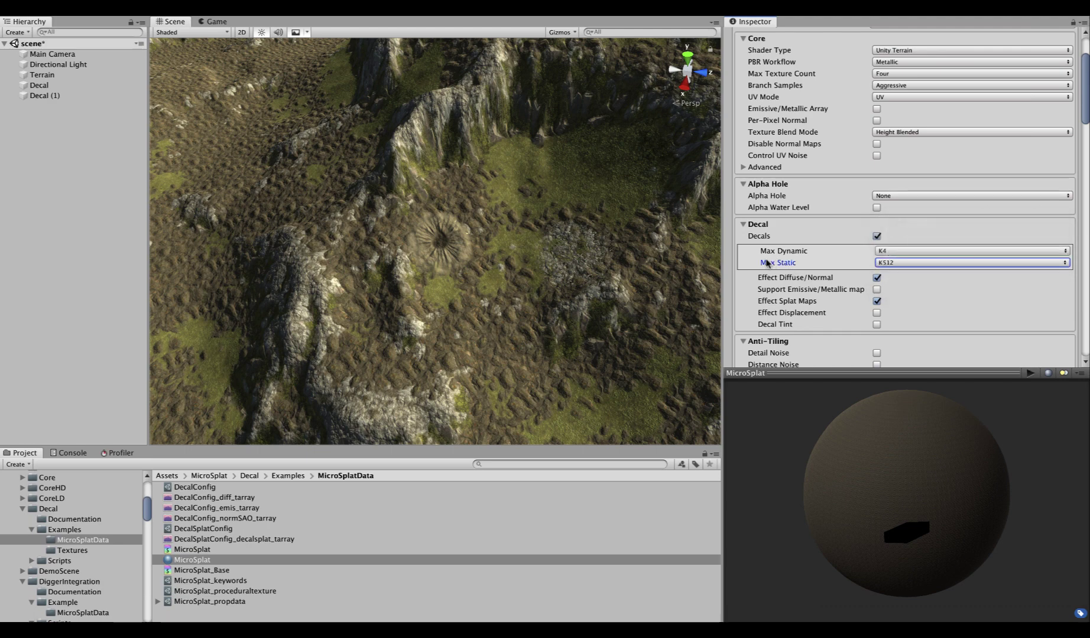
pyautogui.moveTo(766, 263)
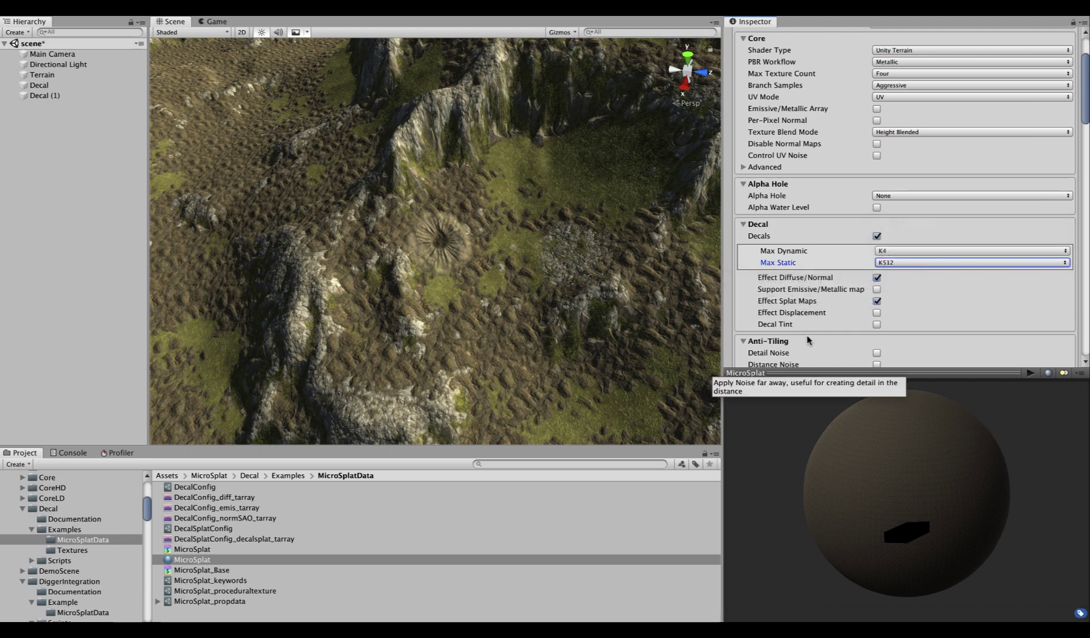
pyautogui.scroll(-2, 967, 318)
pyautogui.scroll(-1, 966, 317)
pyautogui.scroll(3, 965, 314)
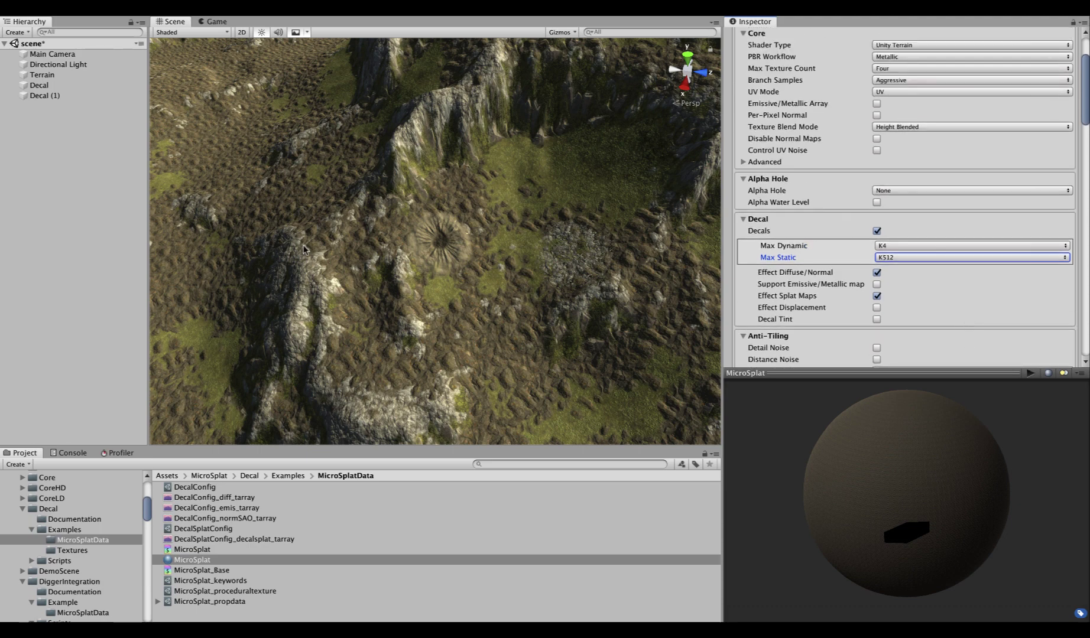
pyautogui.moveTo(946, 620)
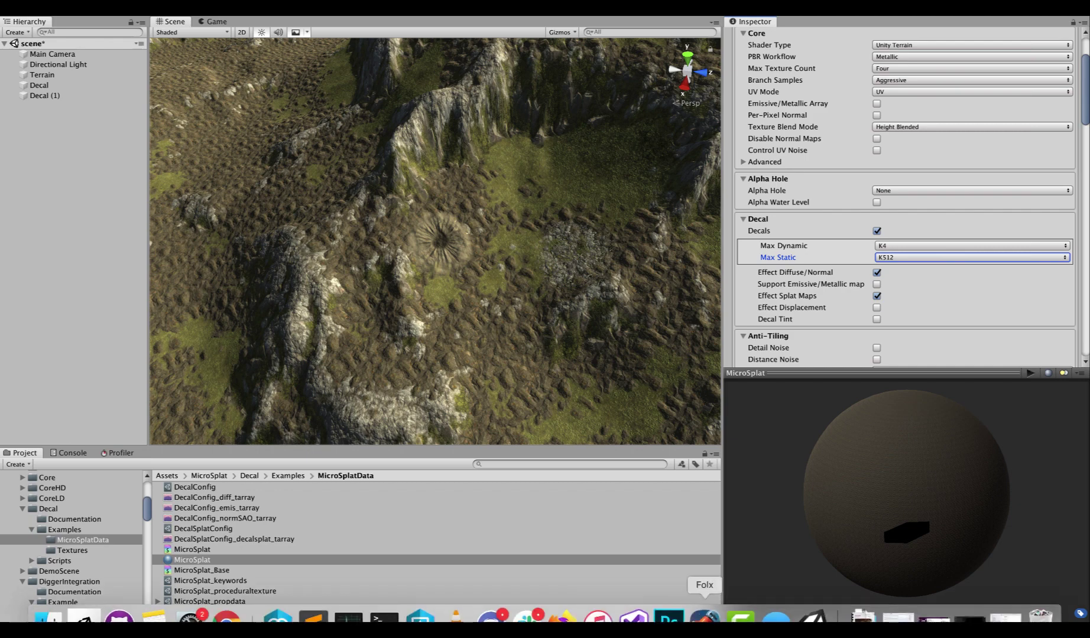